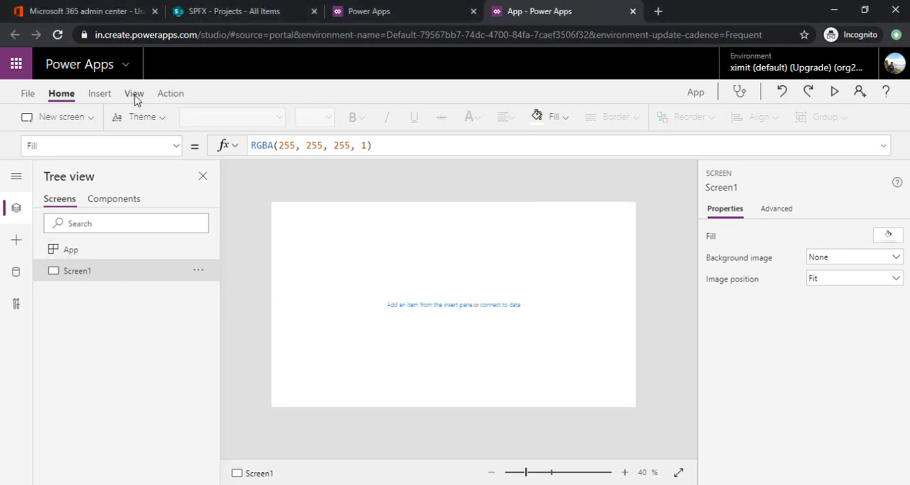
Step: Insert a button on Screen1 and enlarge it to about 277 by 100
left_click(103, 95)
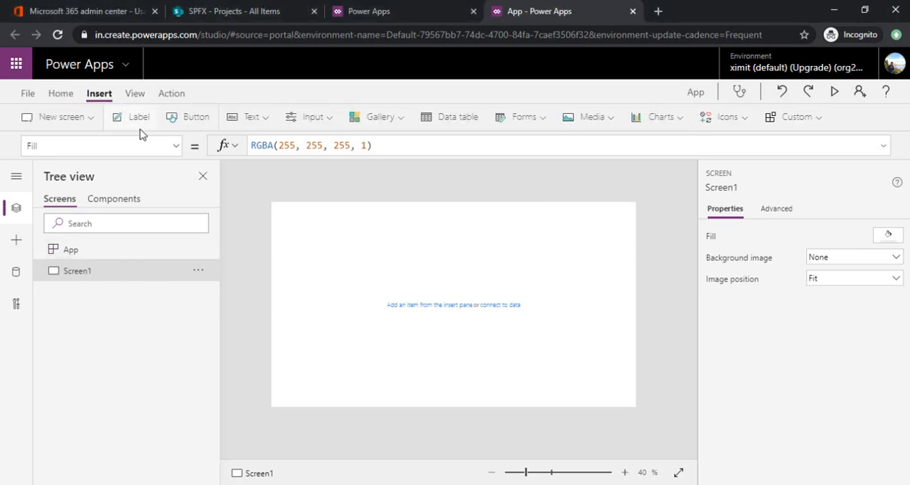
left_click(186, 118)
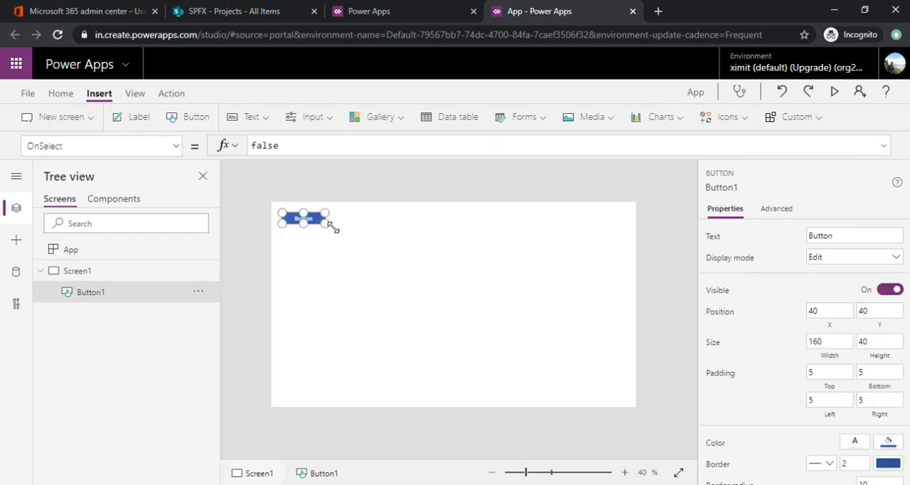
left_click_drag(331, 226, 359, 242)
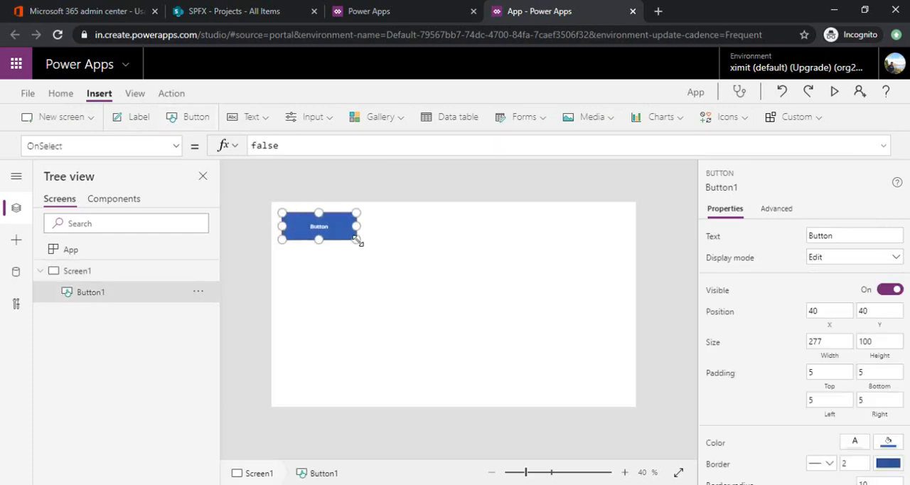
Step: Set the new button's text to "Create Projects"
left_click(841, 238)
left_click_drag(830, 237, 810, 236)
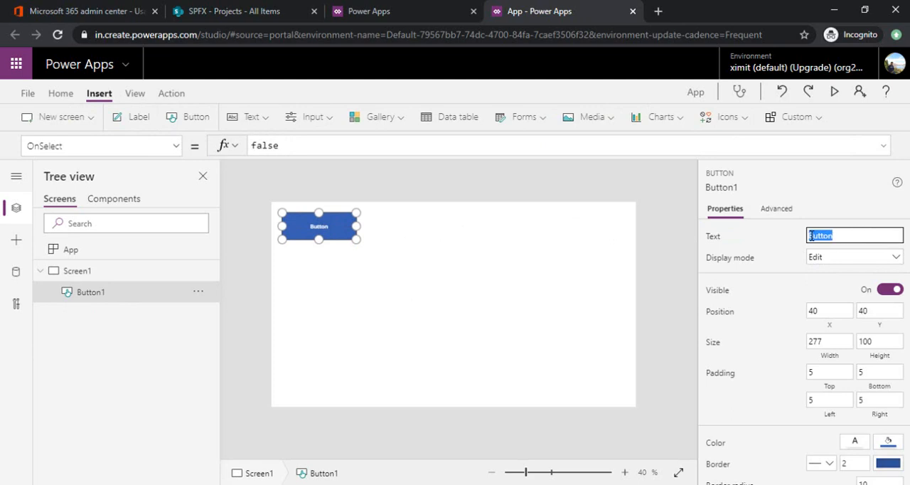
type("Create Projects")
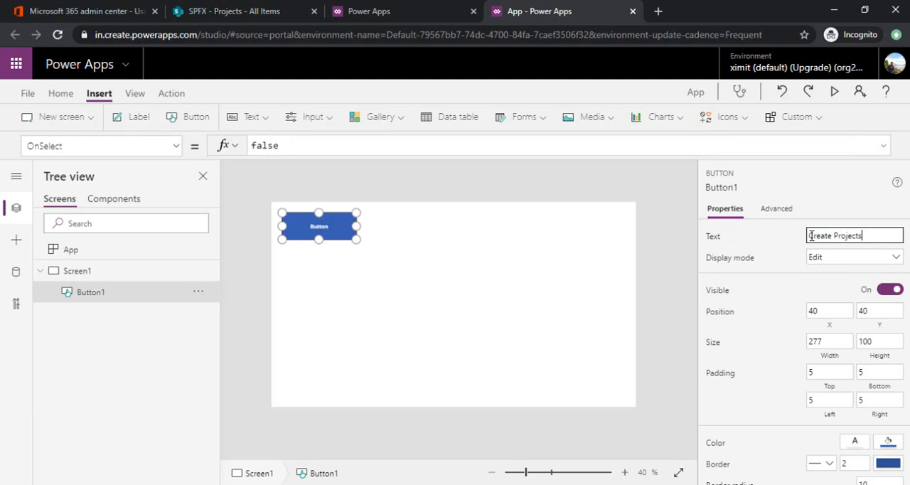
left_click(440, 259)
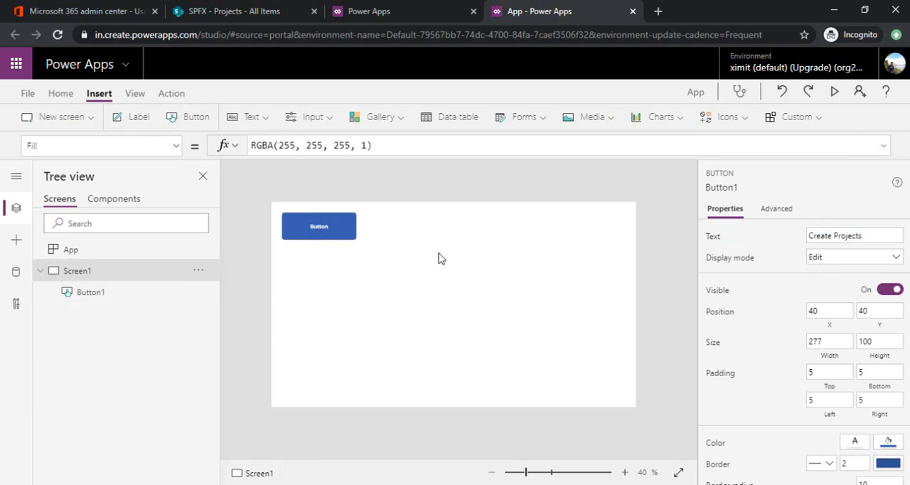
Step: Set the Create Projects button's OnSelect formula to ClearCollect(ProjectItems, {ProjectTitle:"", ProjectDescription:""})
left_click(340, 242)
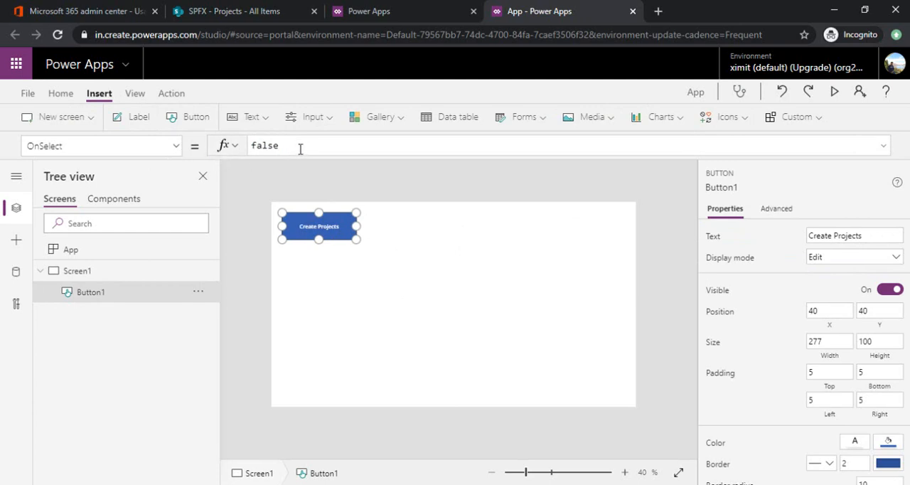
left_click_drag(288, 147, 255, 145)
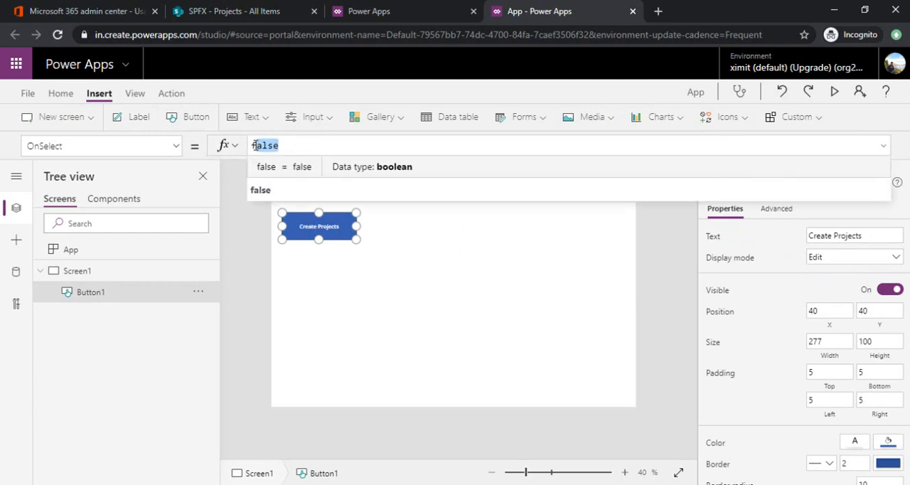
type("Clear")
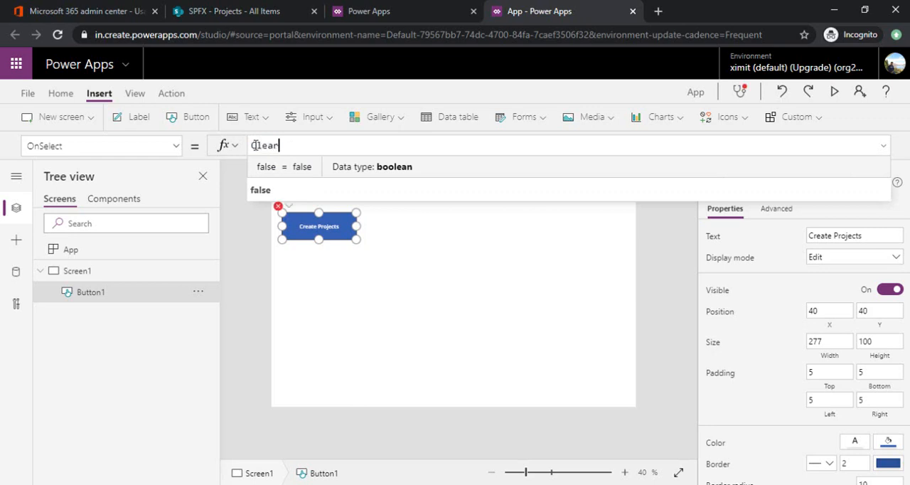
type("Collect")
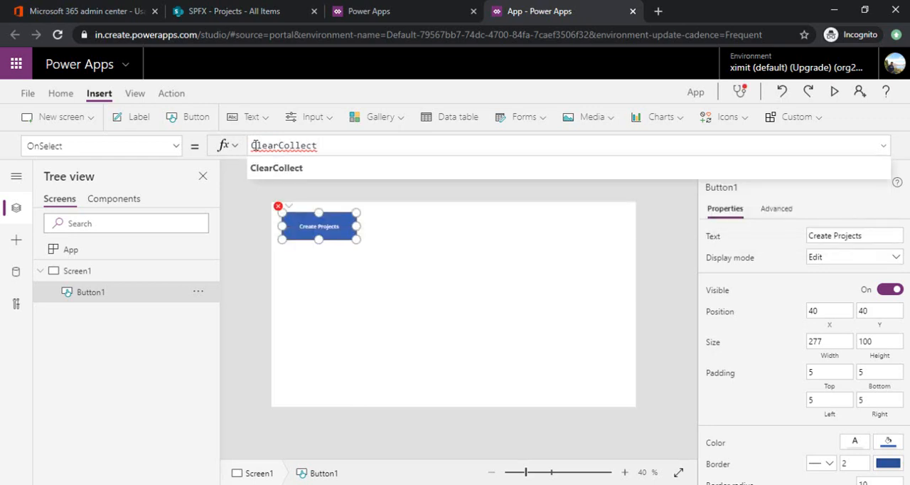
type("(Project")
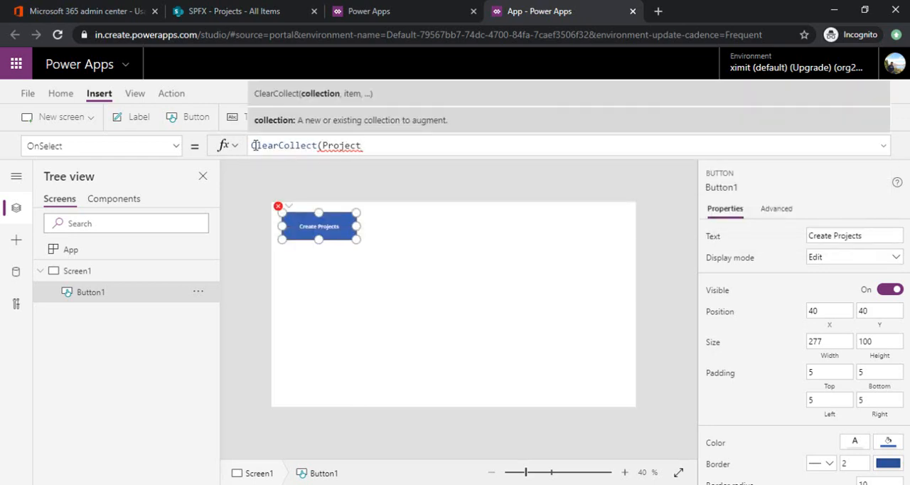
type("Items, {")
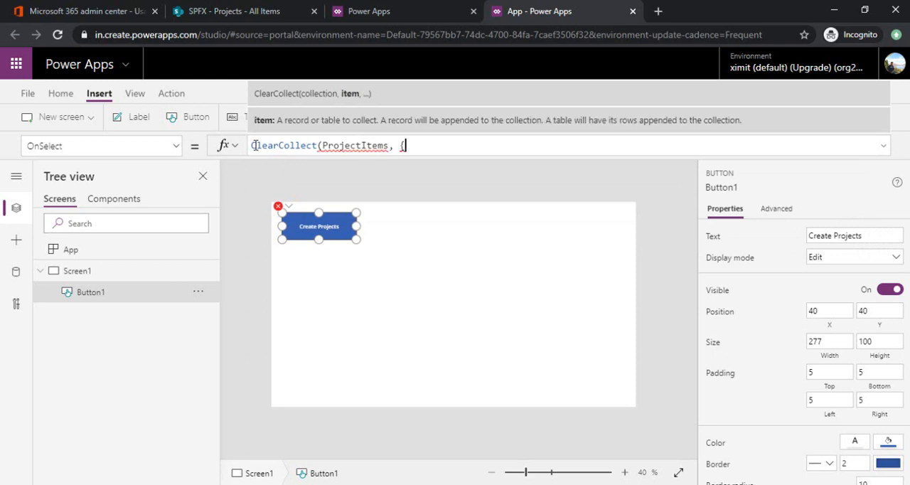
type("Project")
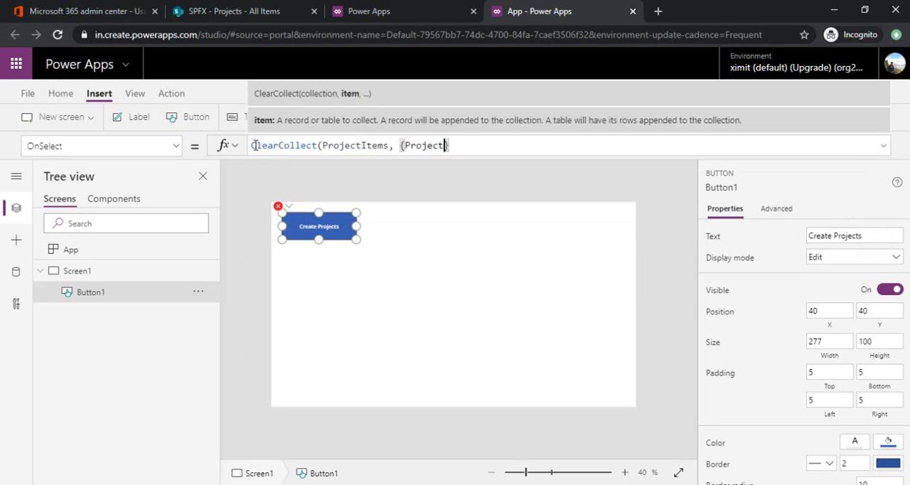
type("Title:\"\", D")
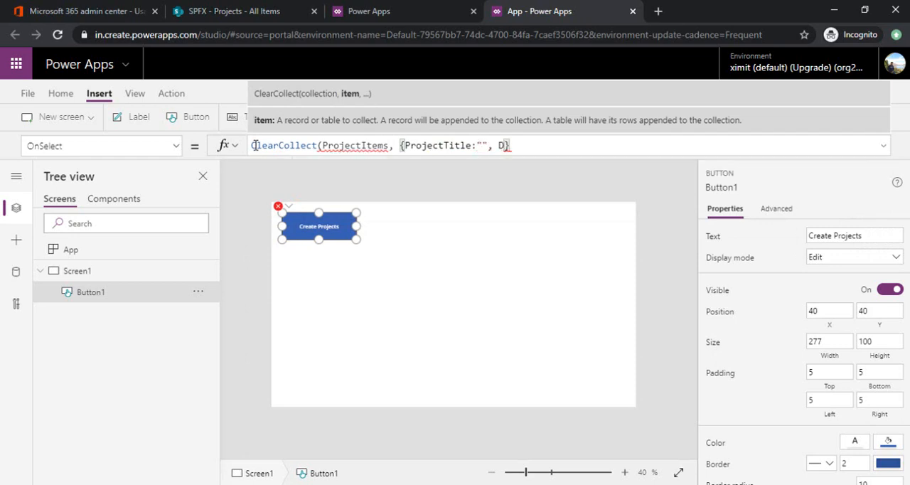
key("BackSpace")
type("ProjectDes")
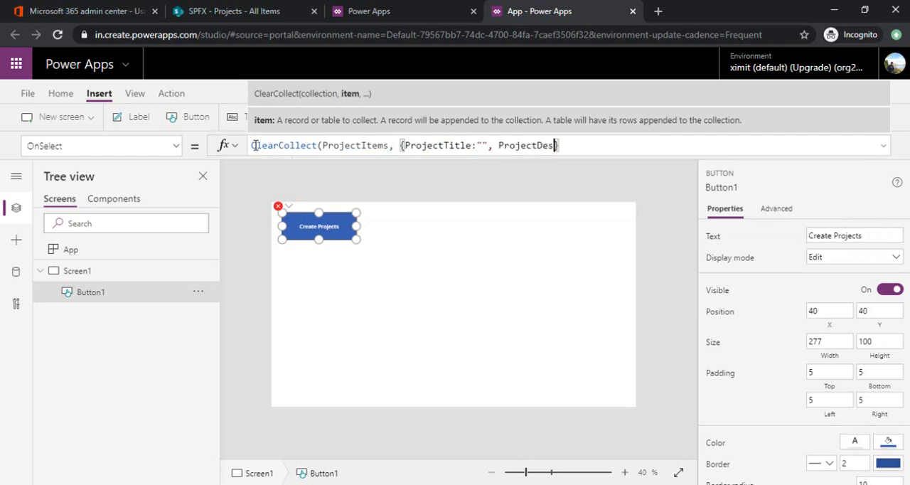
type("cription:\"")
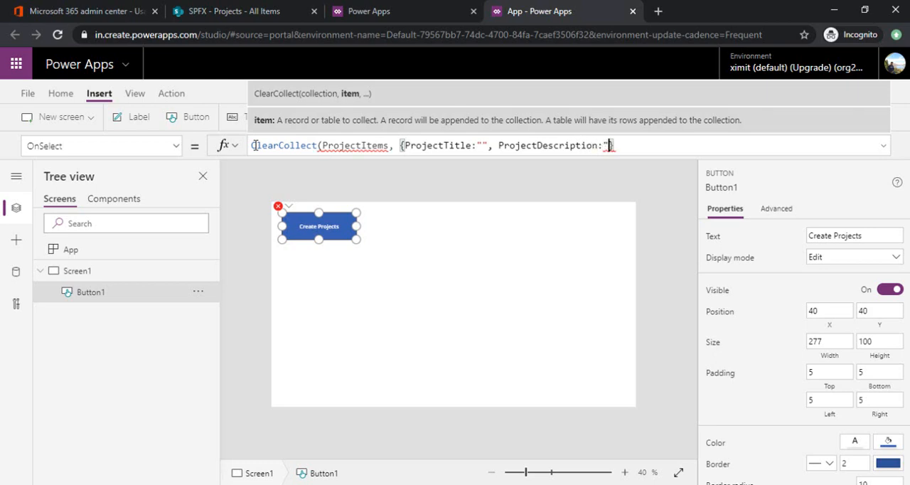
type("\"}")
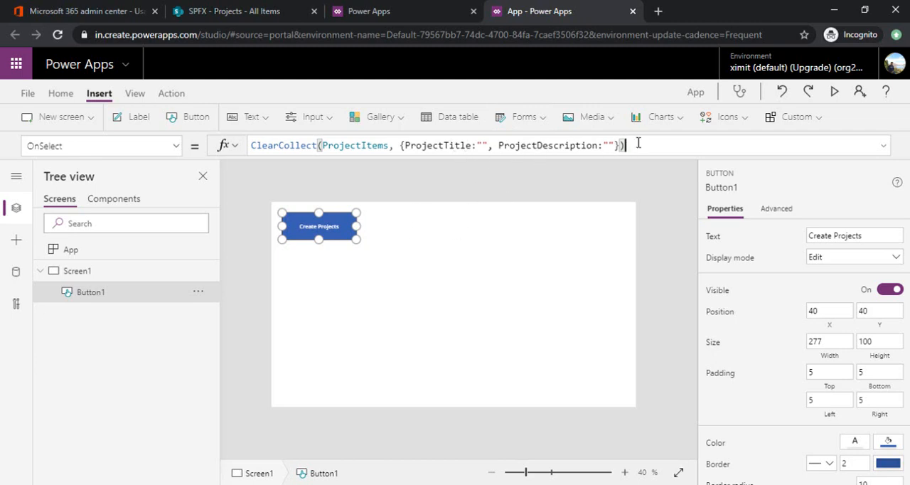
Step: Add a blank screen to the app and rename it "New Project Screen"
left_click(89, 122)
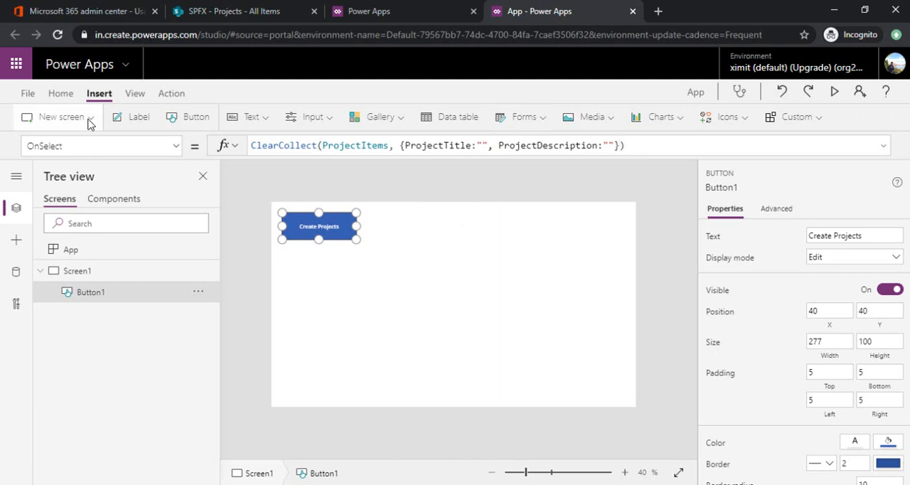
left_click(88, 176)
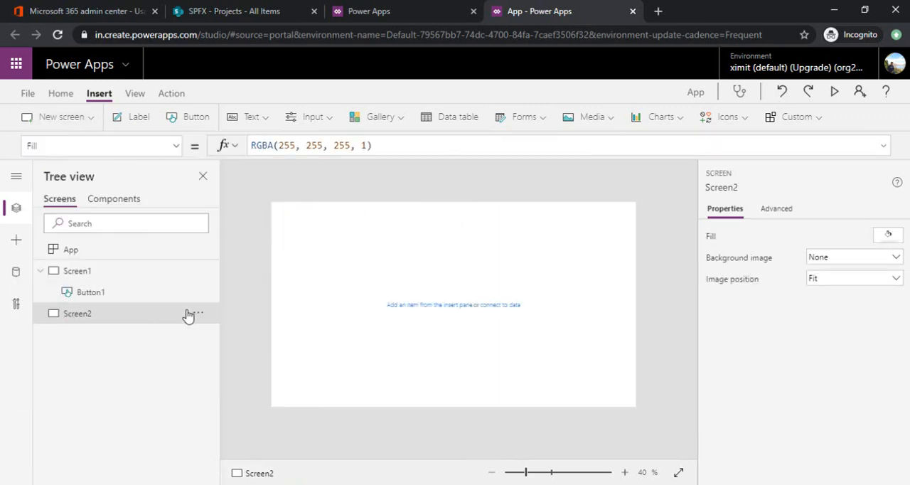
left_click(197, 313)
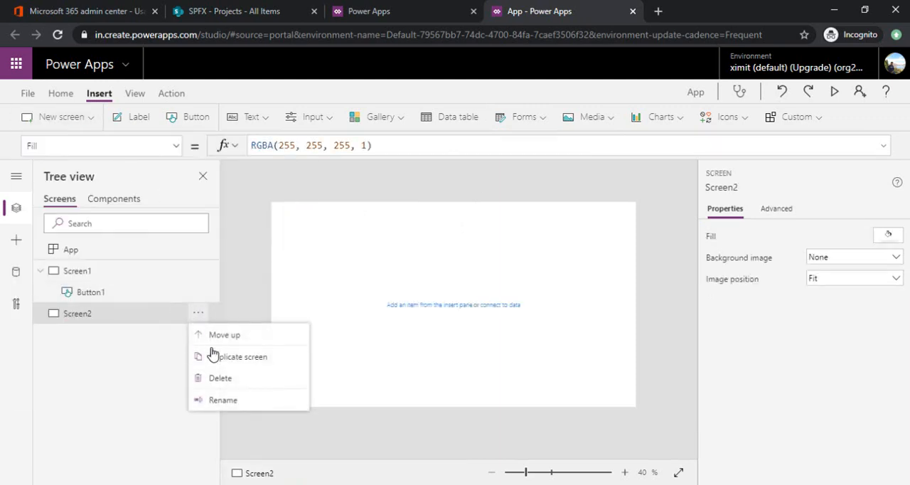
left_click(241, 400)
type("New Project Screen")
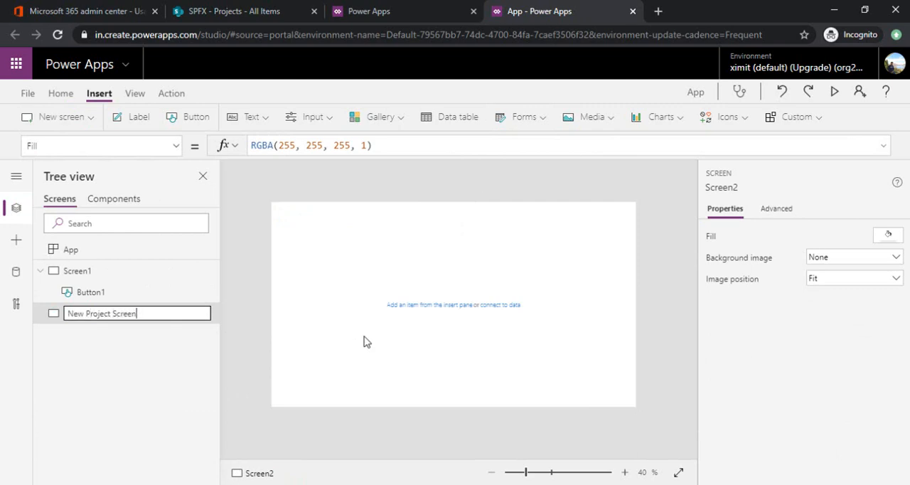
key("Return")
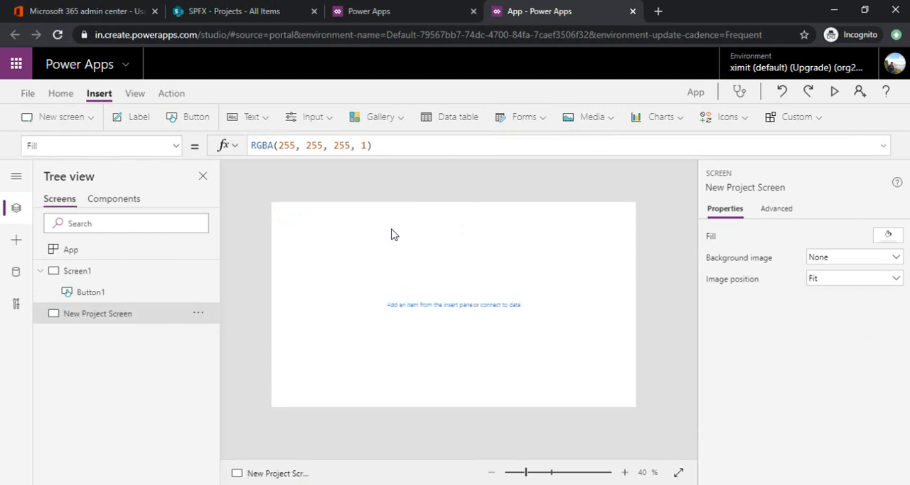
Step: Append ;Navigate('New Project Screen', ScreenTransition.Cover) to the OnSelect formula of the Create Projects button
left_click(115, 291)
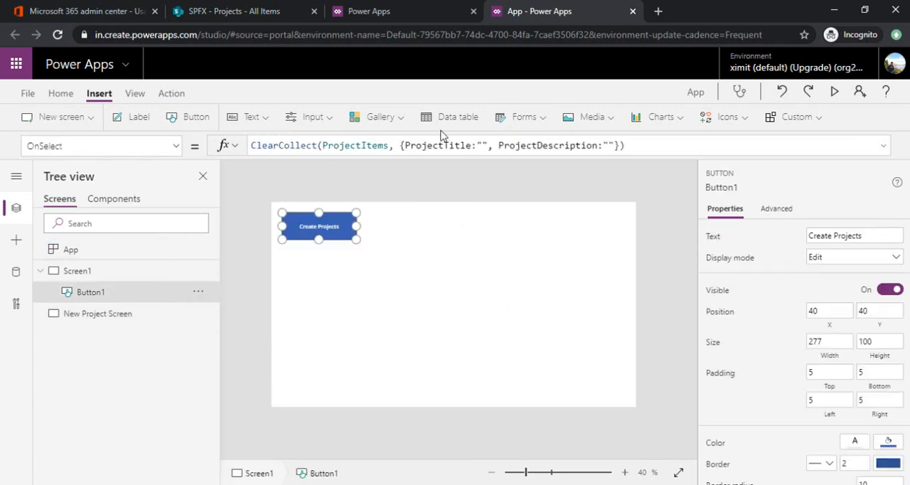
left_click(640, 147)
type(";Navigate(")
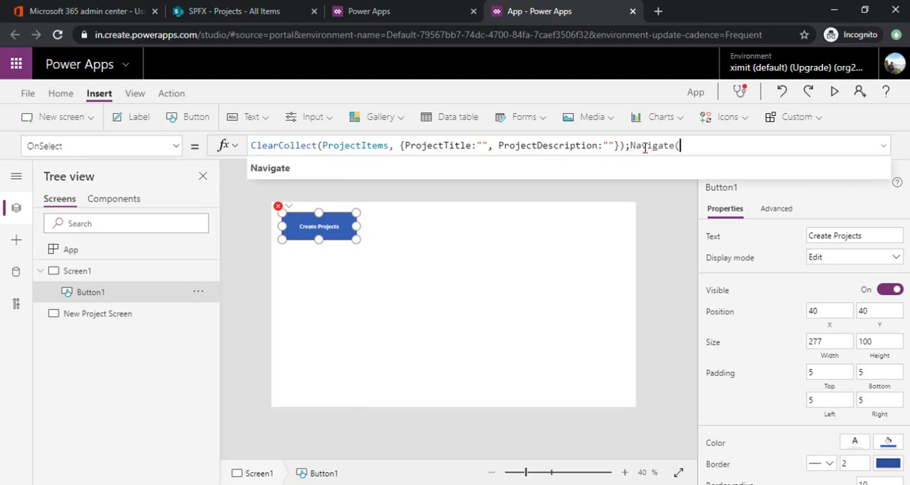
key("Tab")
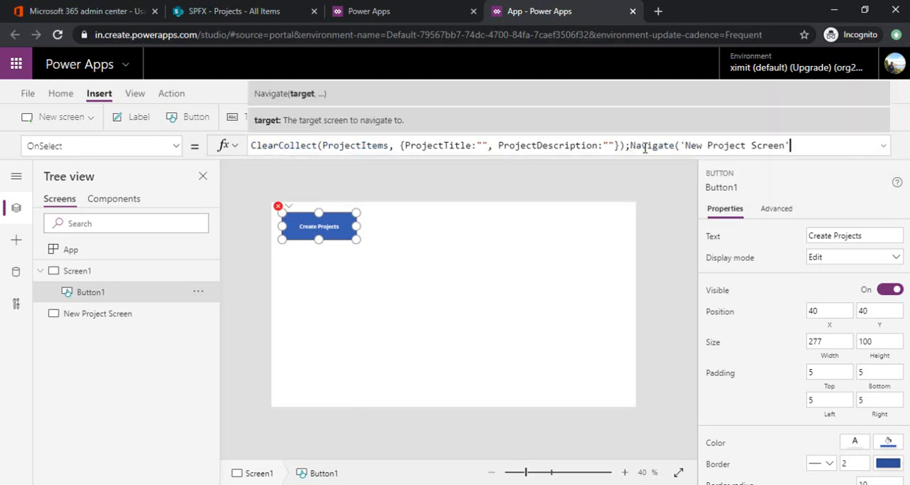
type(",")
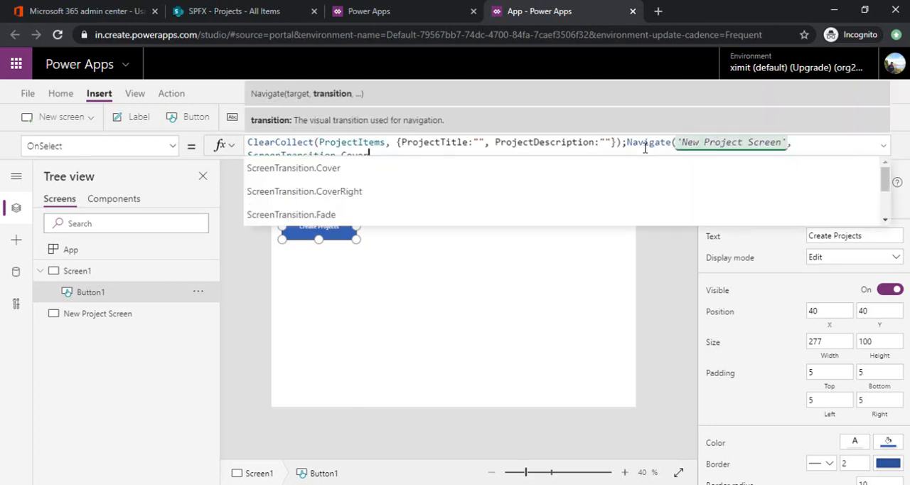
left_click(464, 170)
type(")")
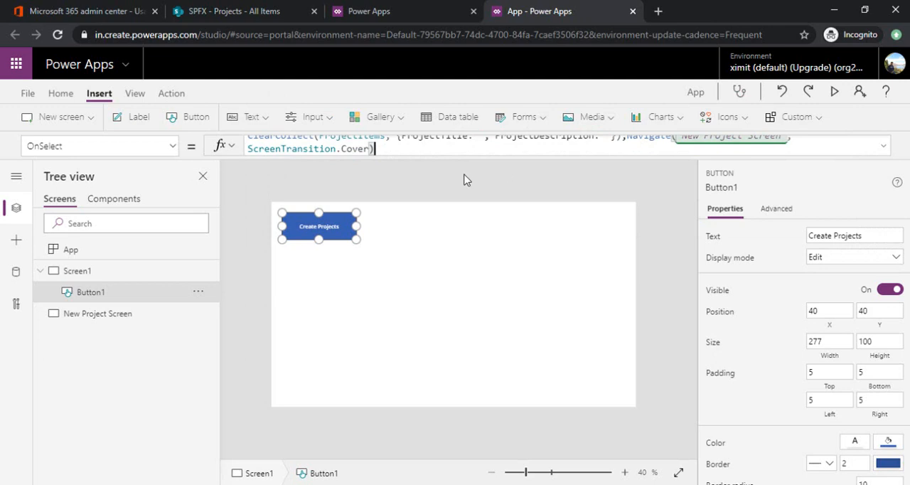
Step: Insert a vertical gallery on New Project Screen with the ProjectItems collection as its data source
left_click(149, 317)
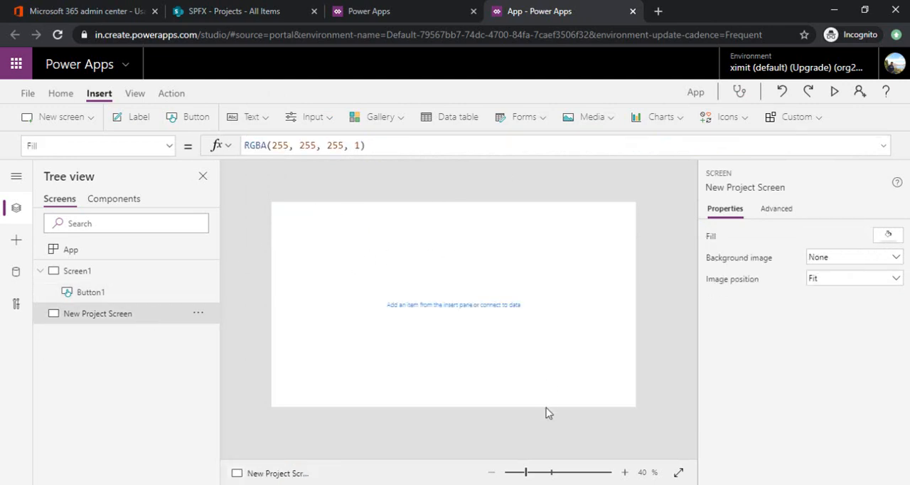
left_click(532, 471)
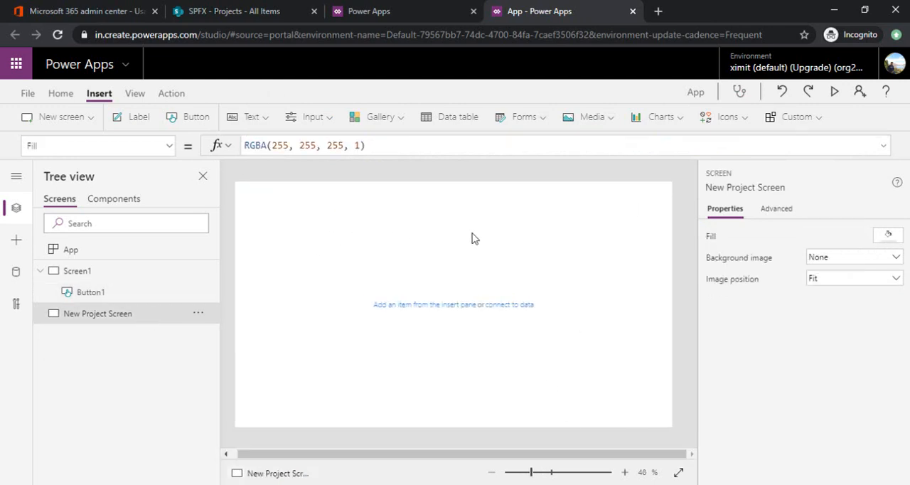
left_click(401, 123)
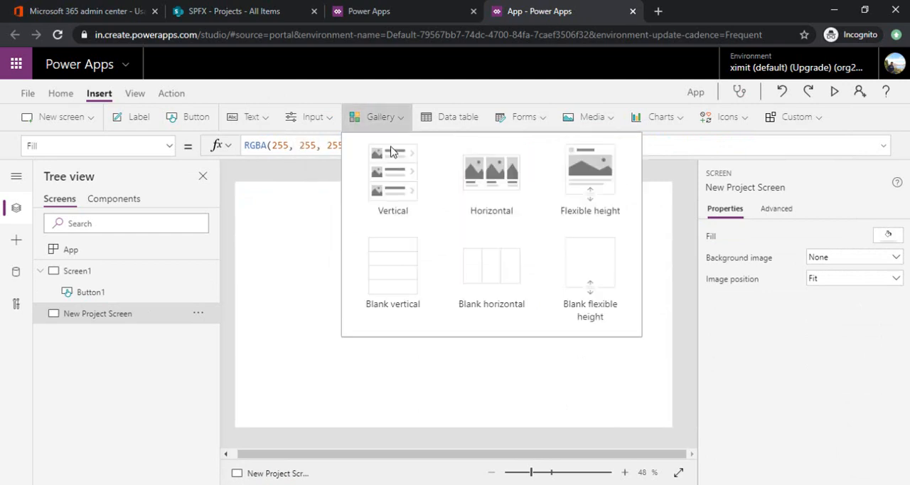
left_click(404, 196)
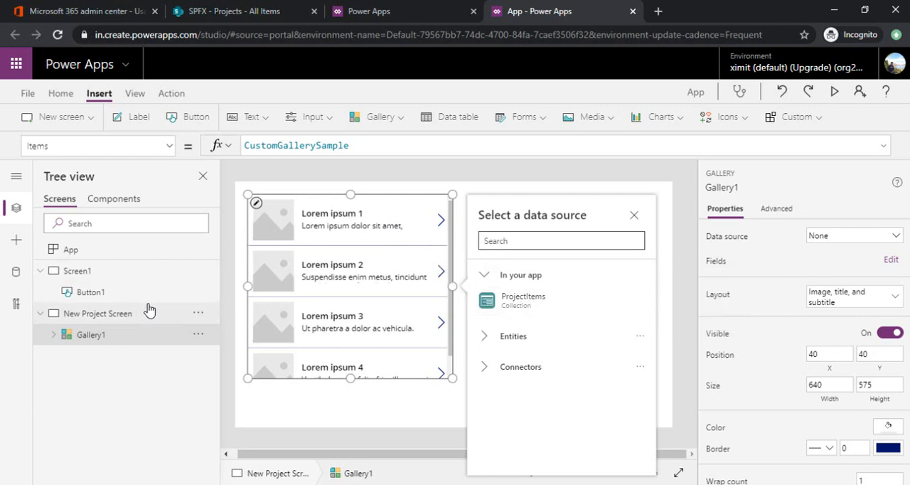
left_click(524, 304)
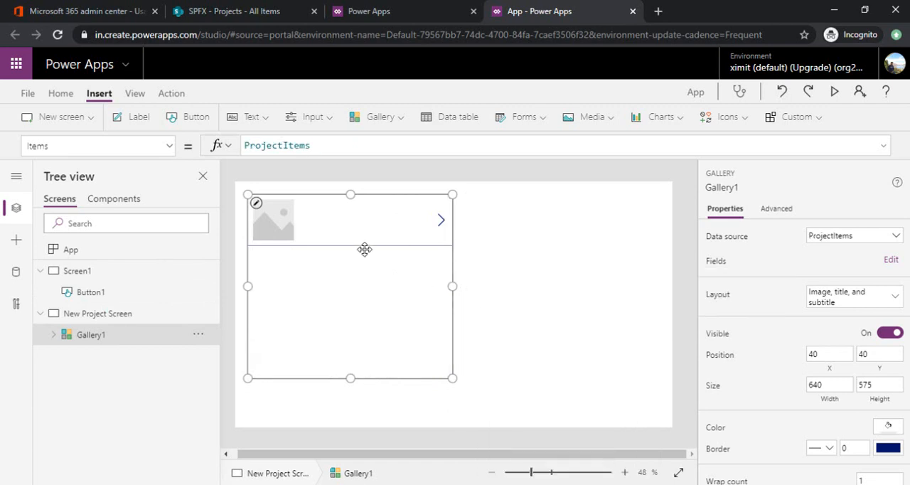
Step: Change the gallery's layout to Title and delete the next-arrow icon from its row template
left_click(843, 307)
left_click(758, 254)
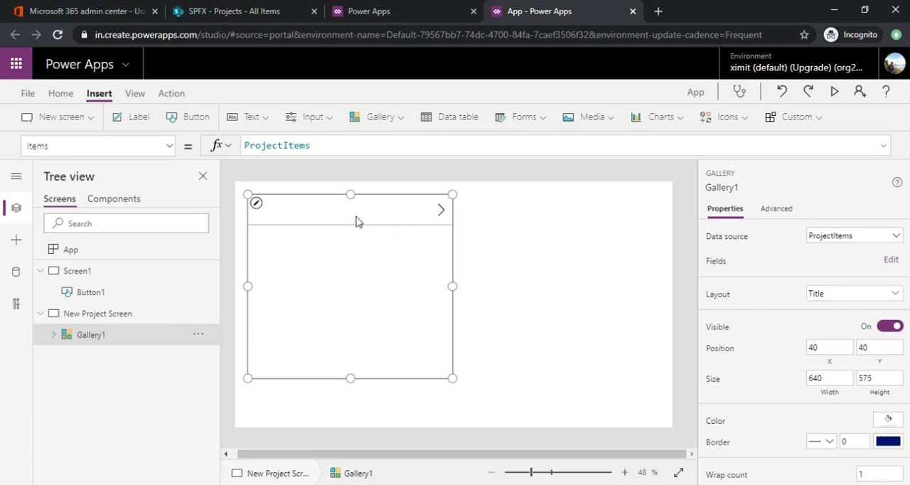
left_click(54, 335)
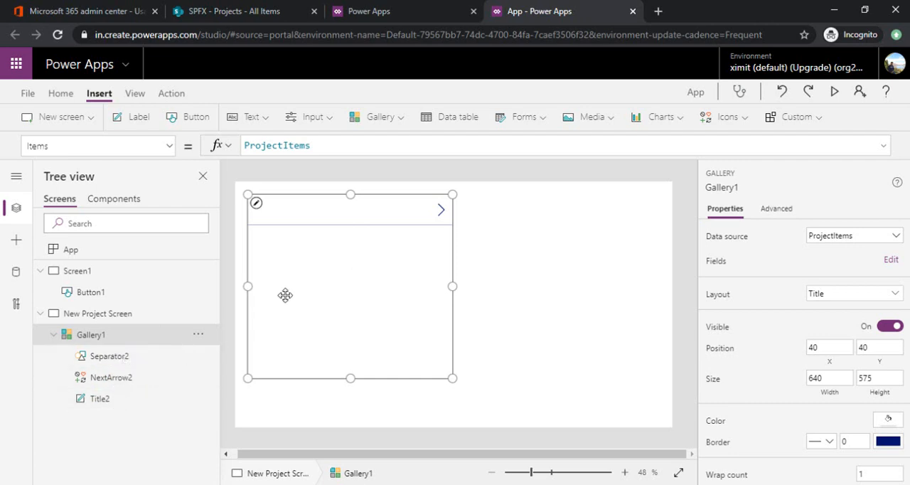
left_click(441, 212)
key("Delete")
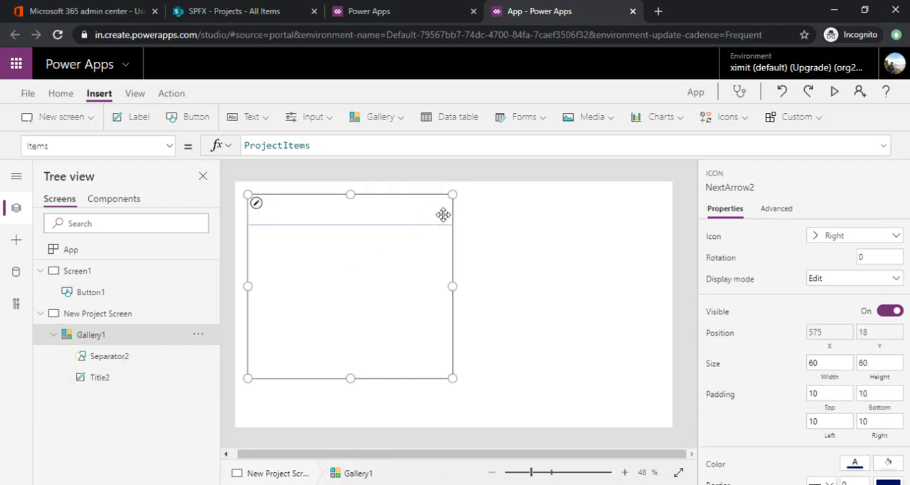
Step: Delete the Title label from the gallery's row template and widen the gallery to about 1269
left_click(151, 377)
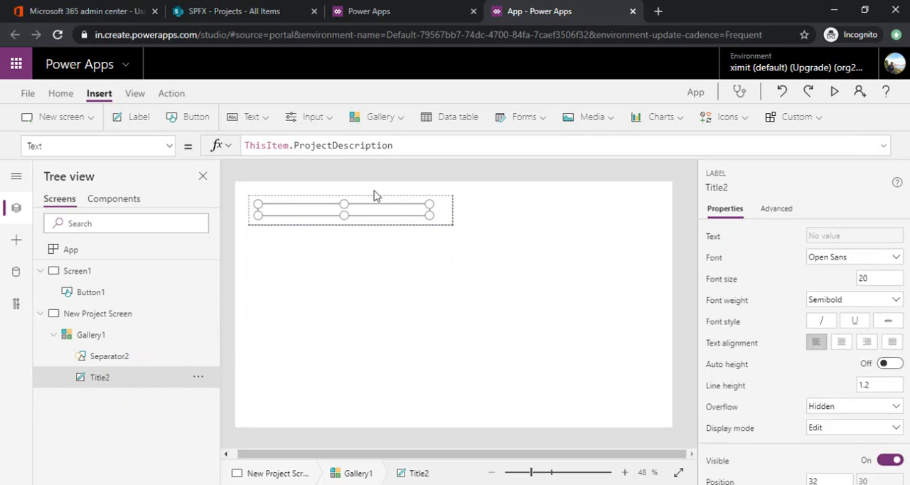
key("Delete")
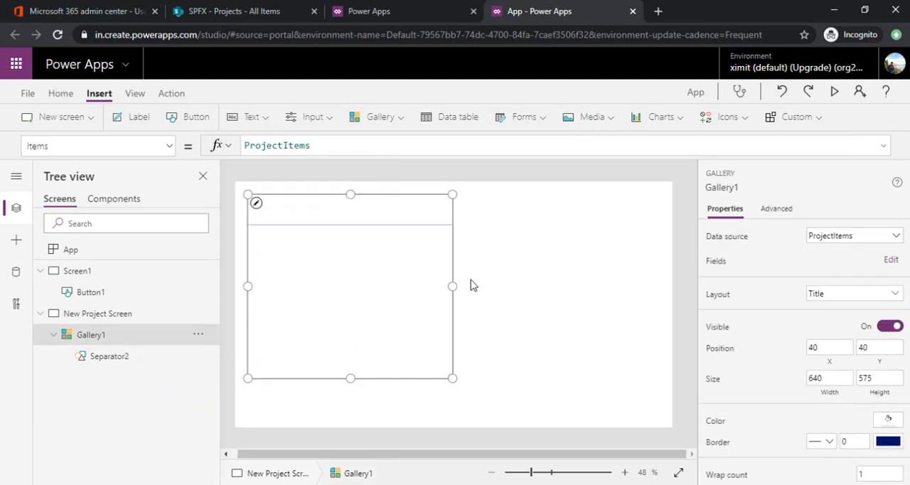
left_click_drag(455, 286, 654, 284)
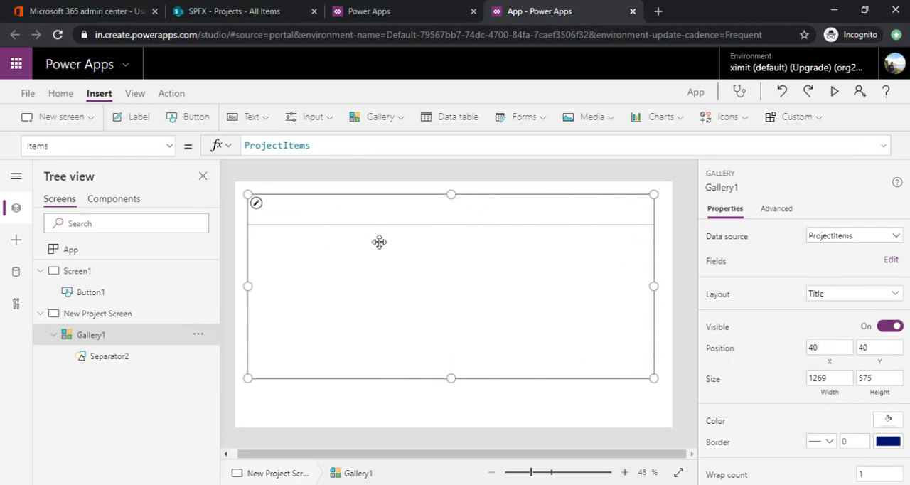
Step: Insert a label into the gallery's row template and set its text to "Project Title"
left_click(298, 211)
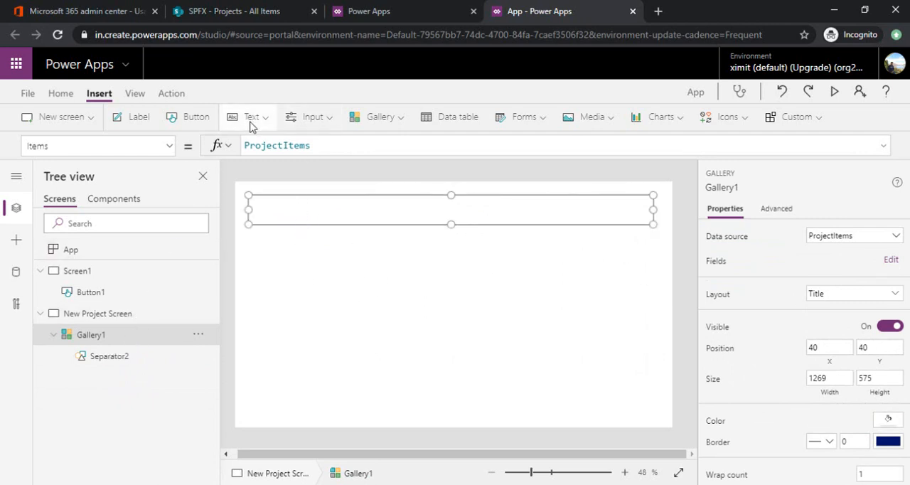
left_click(135, 117)
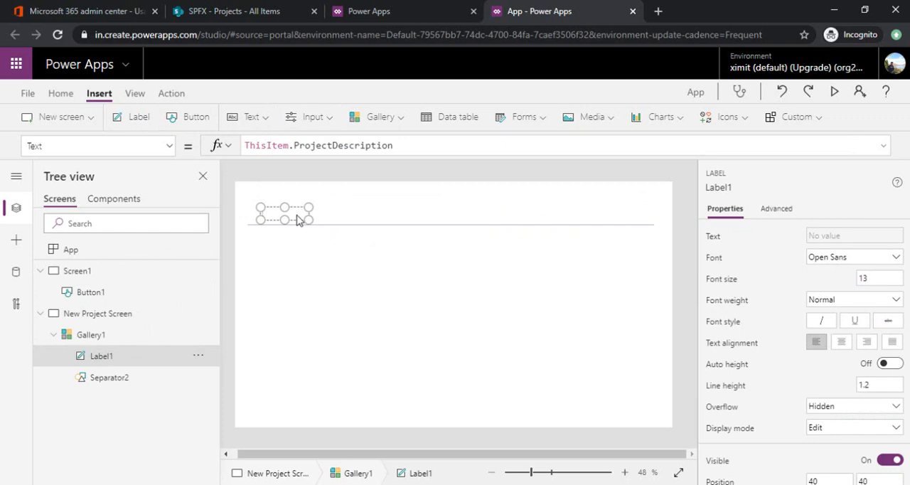
type("Project Title")
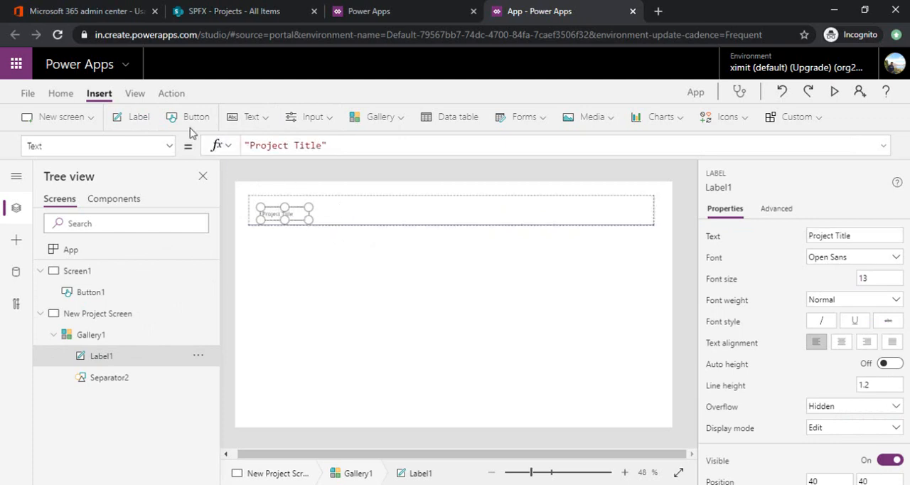
Step: Add a "Project Description" label to the right of the Project Title label and widen it to fit its text on one line
left_click(137, 337)
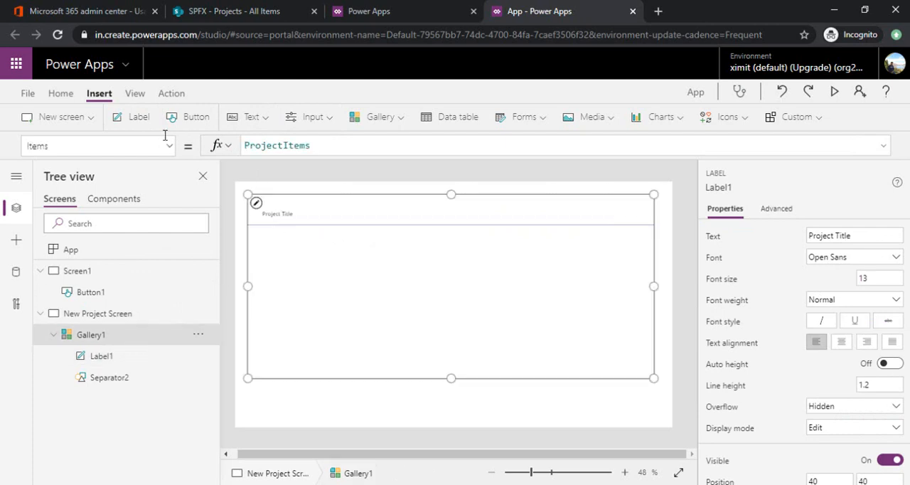
left_click(137, 127)
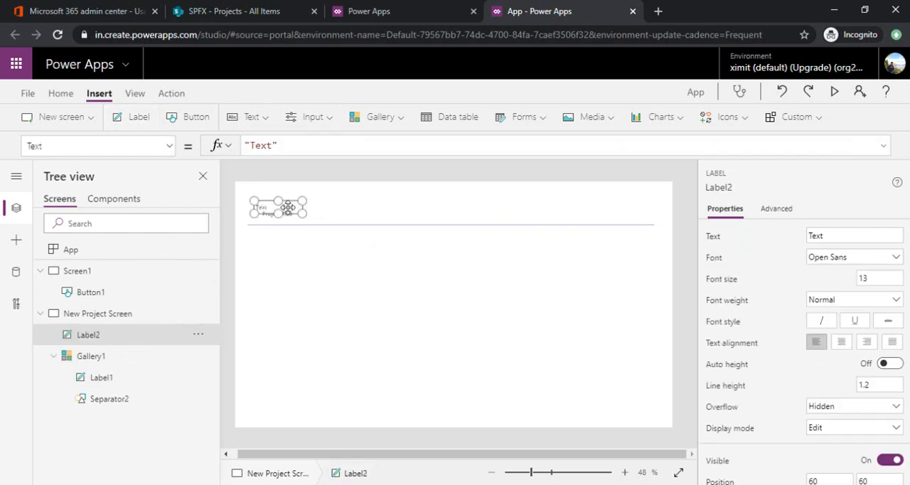
left_click_drag(284, 203, 368, 212)
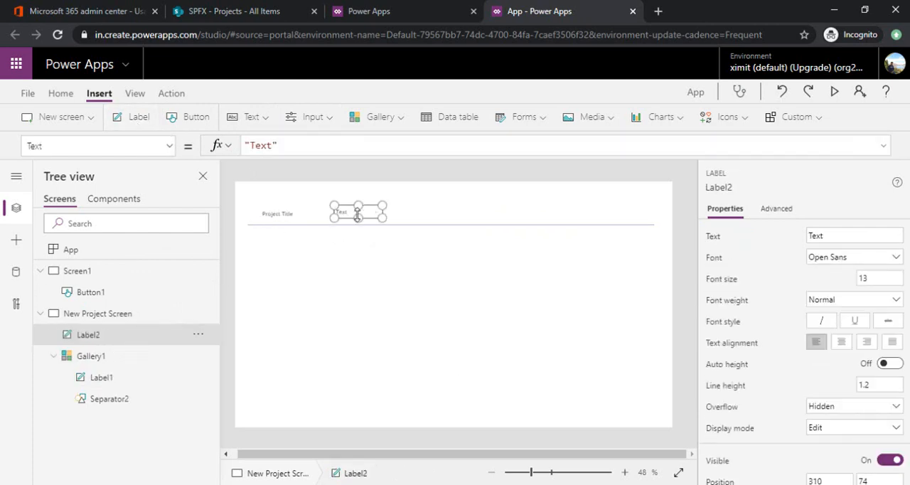
type("Project Description")
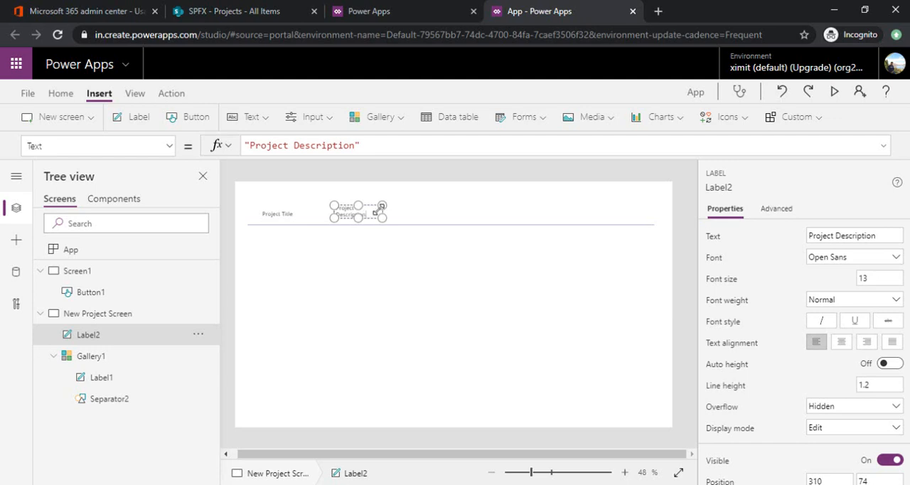
left_click_drag(381, 206, 411, 203)
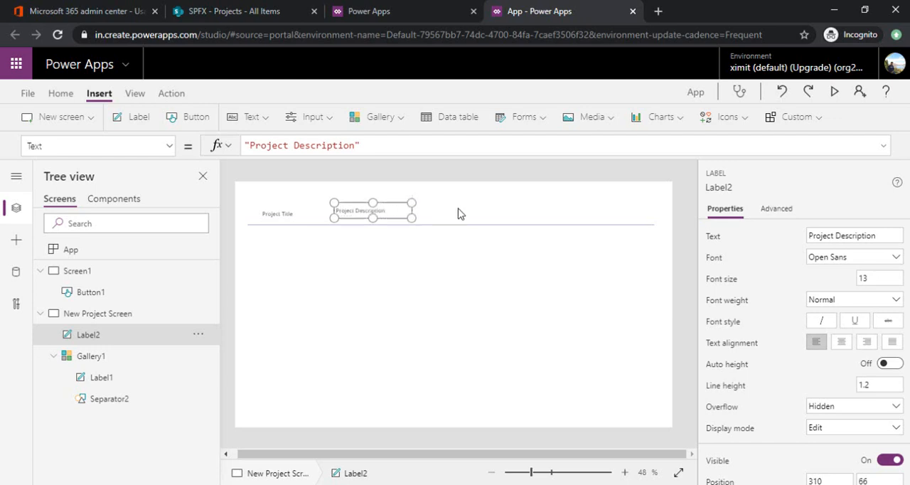
Step: Increase the gallery's row template height and insert a text input in the row, placed and sized below the Project Title label
left_click(435, 221)
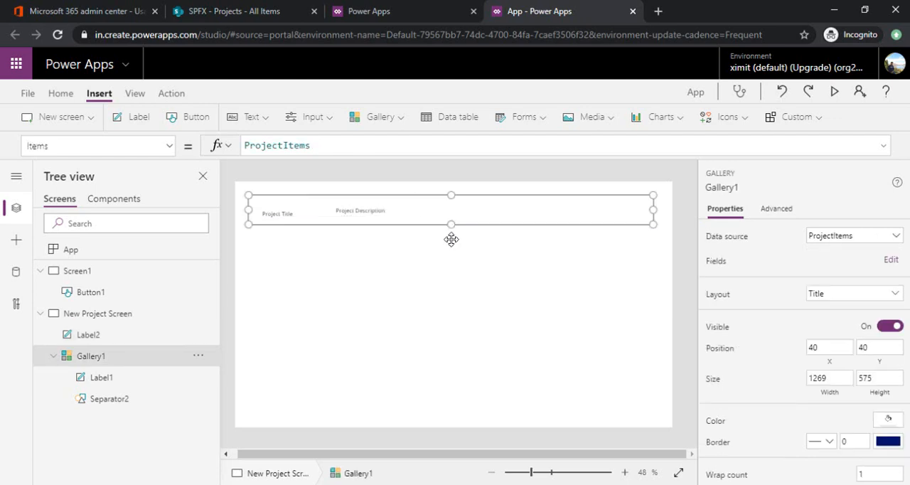
left_click_drag(451, 225, 433, 291)
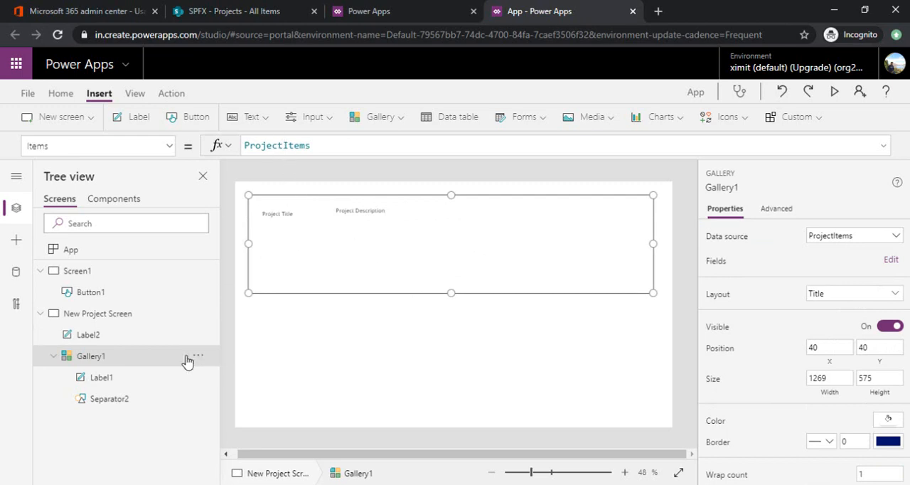
left_click(261, 118)
left_click(264, 169)
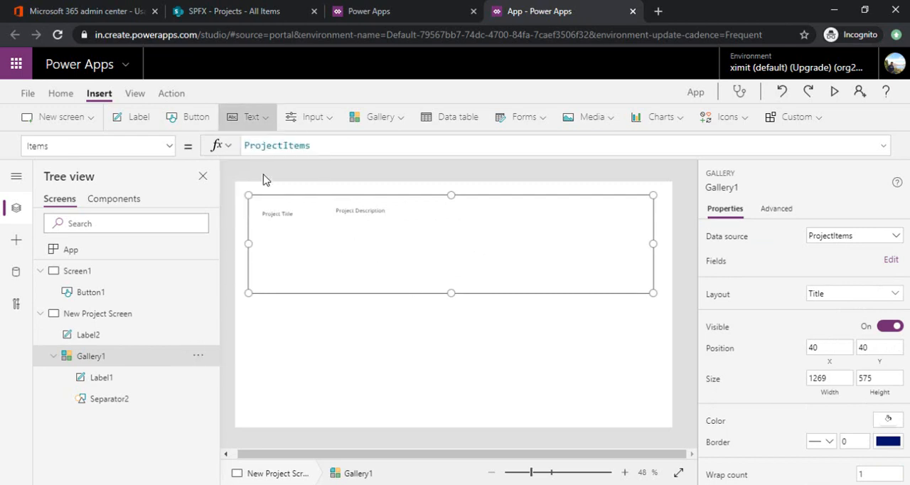
mouse_move(336, 228)
left_mouse_down()
mouse_move(331, 235)
mouse_move(344, 240)
mouse_move(327, 241)
left_mouse_up()
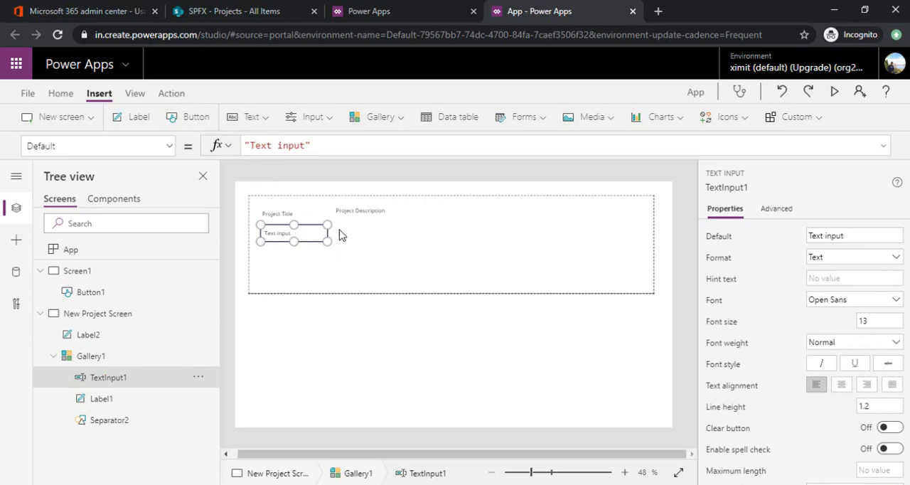
Step: Insert a second, wider text input in the gallery row below the Project Description label
left_click(271, 119)
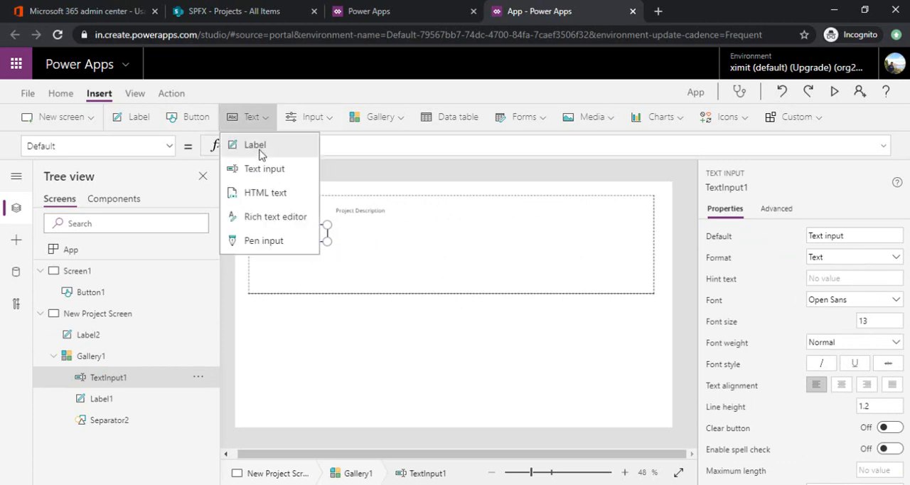
left_click(260, 148)
left_click_drag(361, 223, 433, 236)
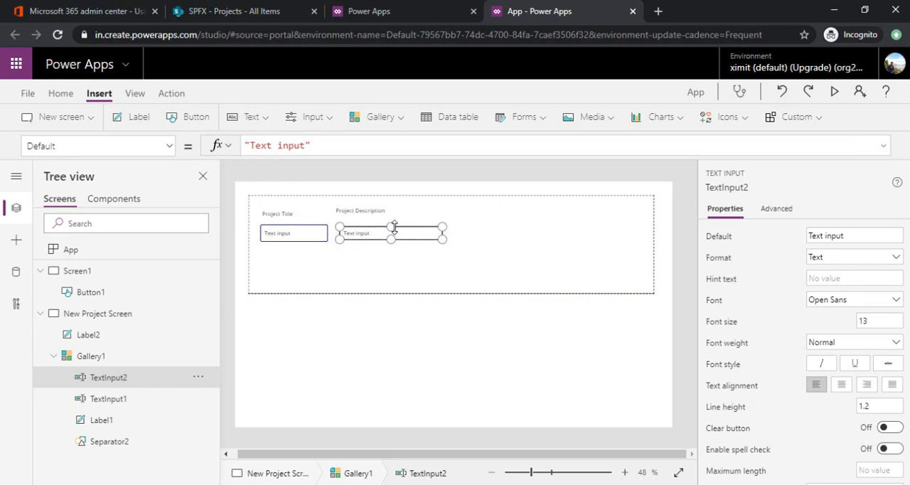
Step: Insert a Save icon into the gallery row and place it to the right of the two text inputs
left_click(513, 233)
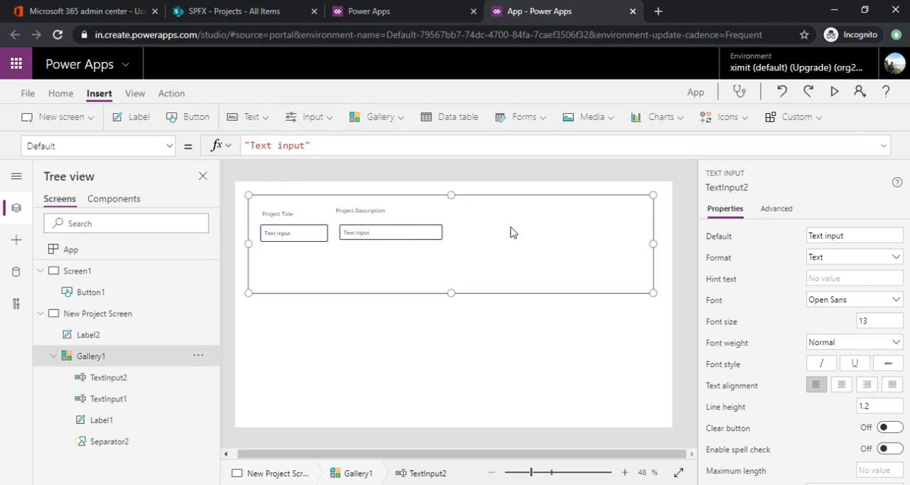
left_click(725, 117)
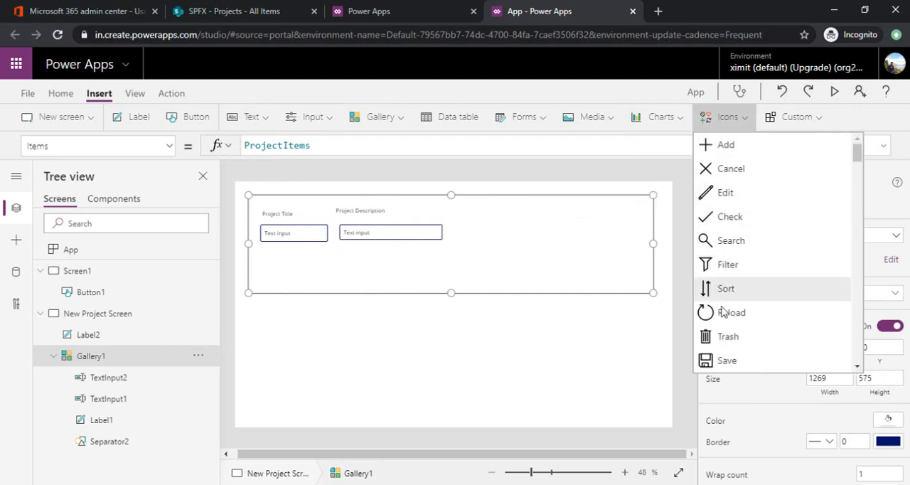
left_click(718, 361)
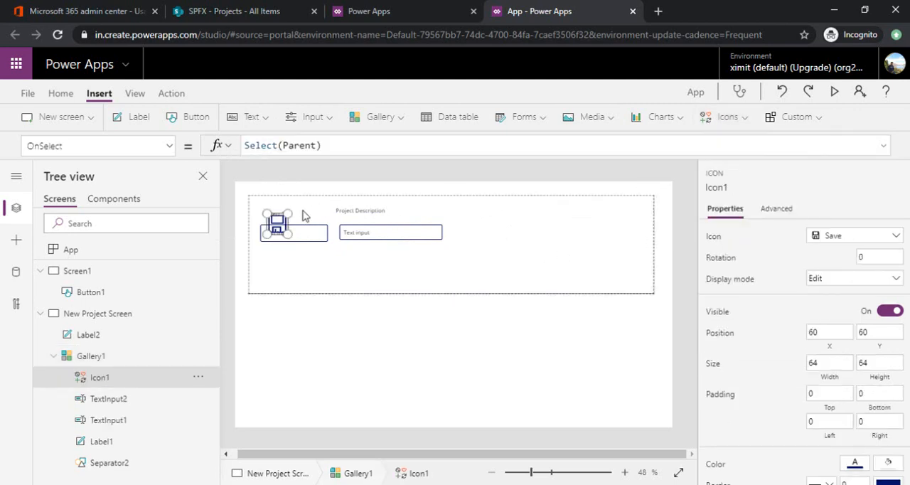
left_click_drag(275, 219, 476, 225)
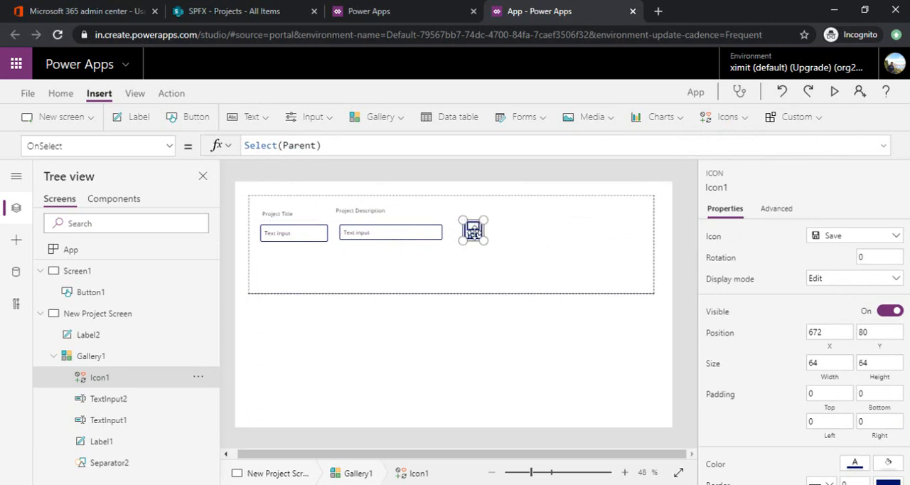
Step: Replace the Save icon's OnSelect formula with the start of a Patch call, Patch(ProjectItems,{
left_click(417, 148)
key("ctrl+a")
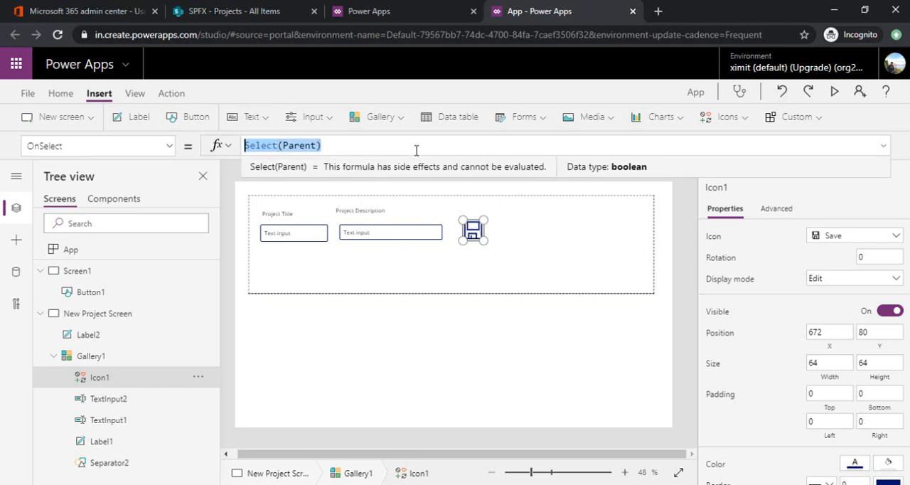
type("P")
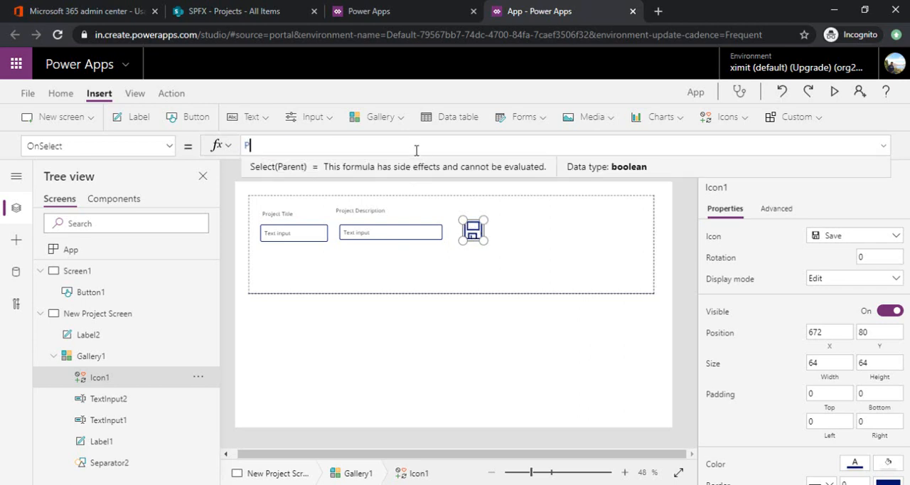
type("atch(")
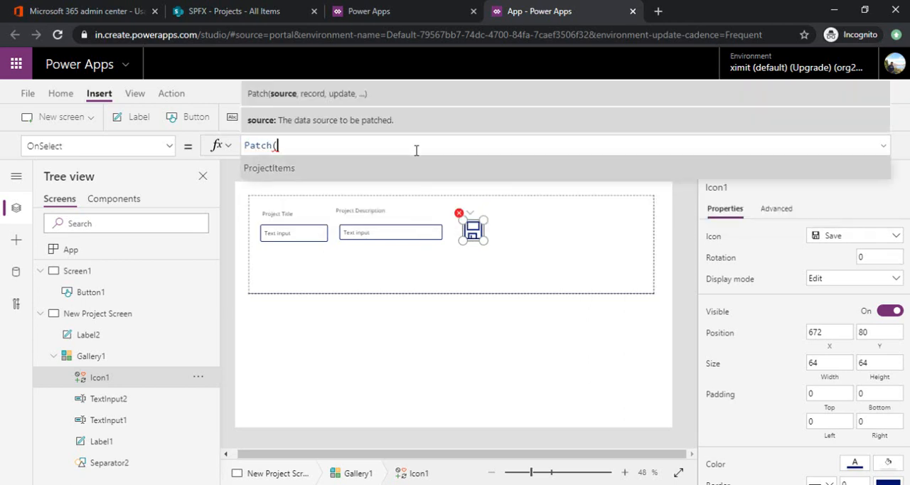
key("Tab")
type(",")
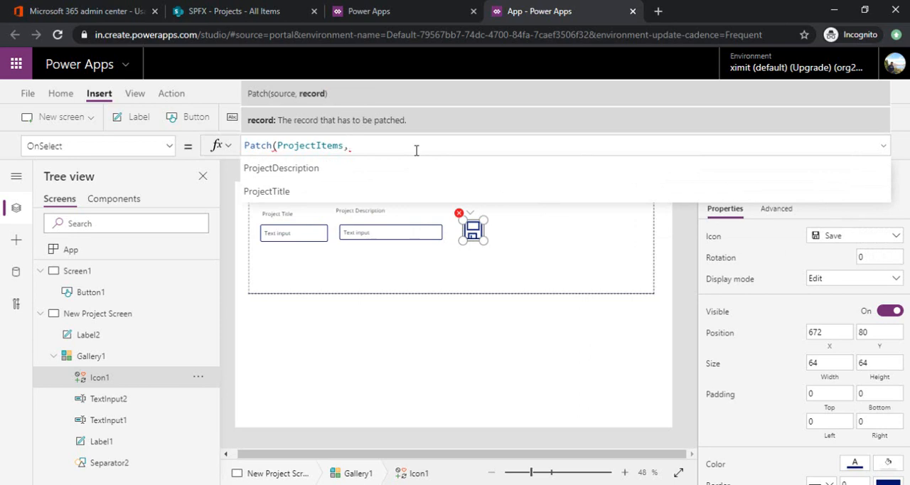
key("Tab")
key("BackSpace")
key("BackSpace")
key("BackSpace")
key("BackSpace")
key("BackSpace")
key("BackSpace")
key("BackSpace")
key("BackSpace")
key("BackSpace")
key("BackSpace")
key("BackSpace")
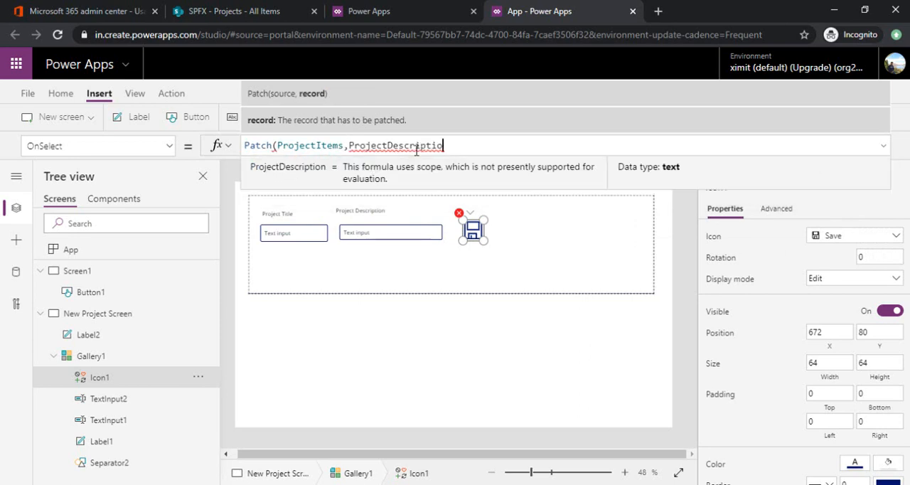
key("BackSpace")
key("BackSpace")
key("BackSpace")
key("BackSpace")
key("BackSpace")
key("BackSpace")
key("BackSpace")
type("{")
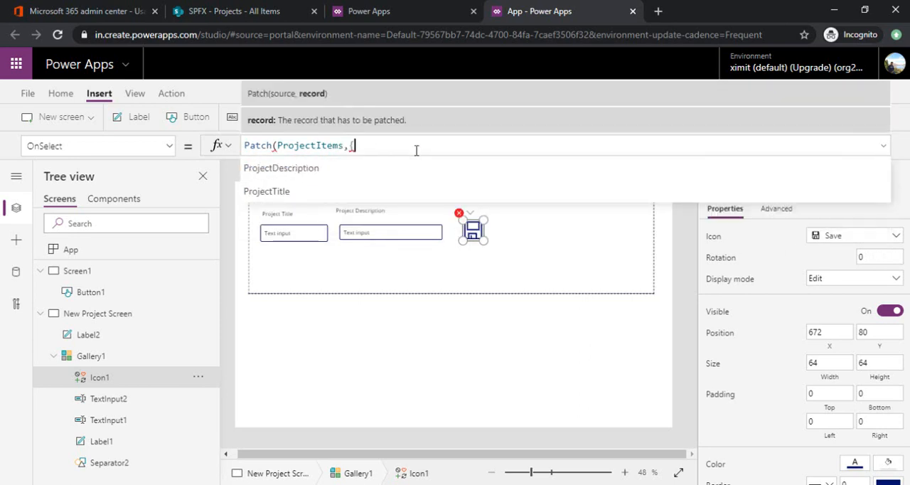
type("Pro")
Step: Add ProProjectTitle:TextInput1.Text as the first field of the record in the Save icon's Patch formula
key("Down")
key("Down")
key("Tab")
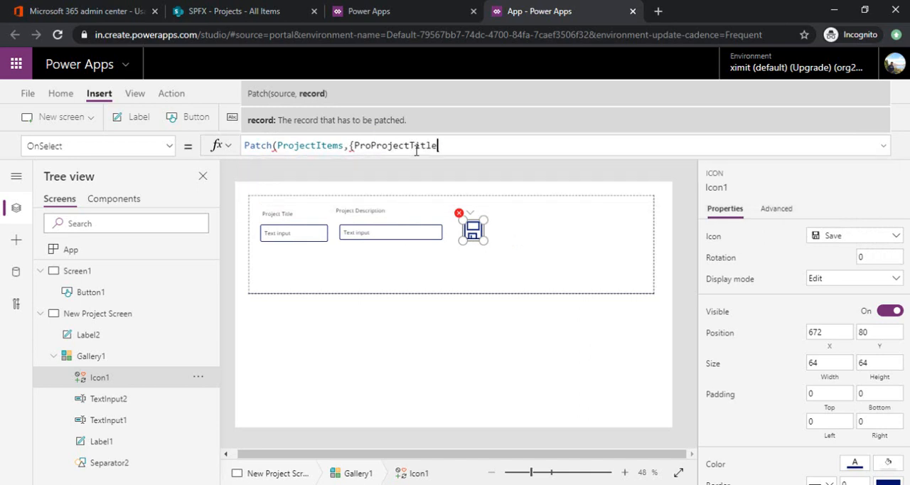
type(":")
type("Tes")
key("Down")
key("Down")
key("Down")
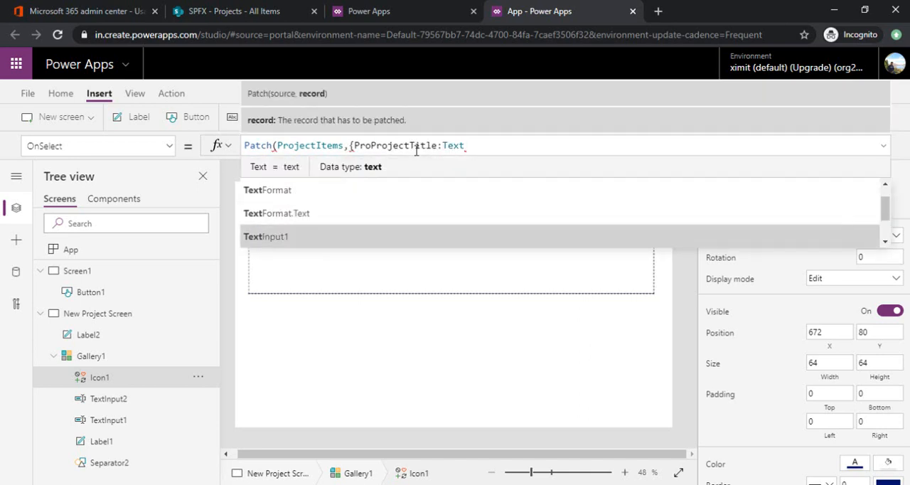
key("Tab")
type(".")
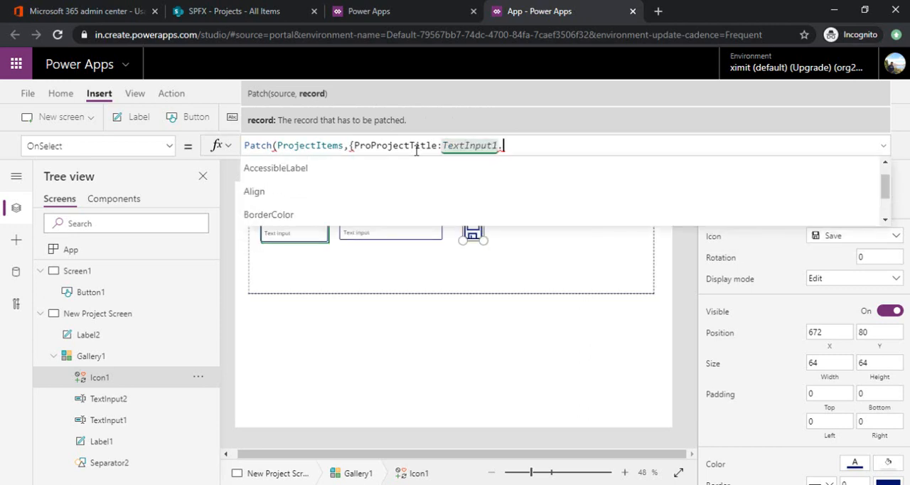
type("text")
key("Tab")
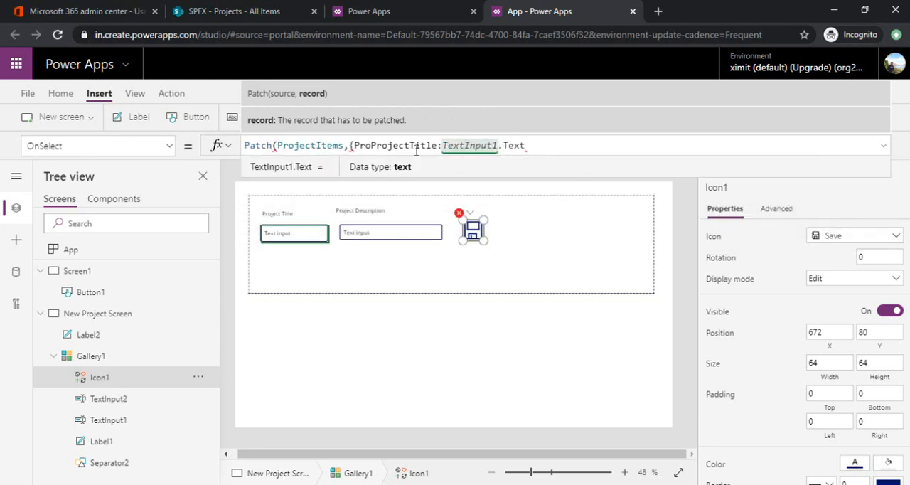
Step: Add ProjectProjectDescription:TextInput2.Text as the second field of the Save icon's Patch record and close the Patch call
type("Project")
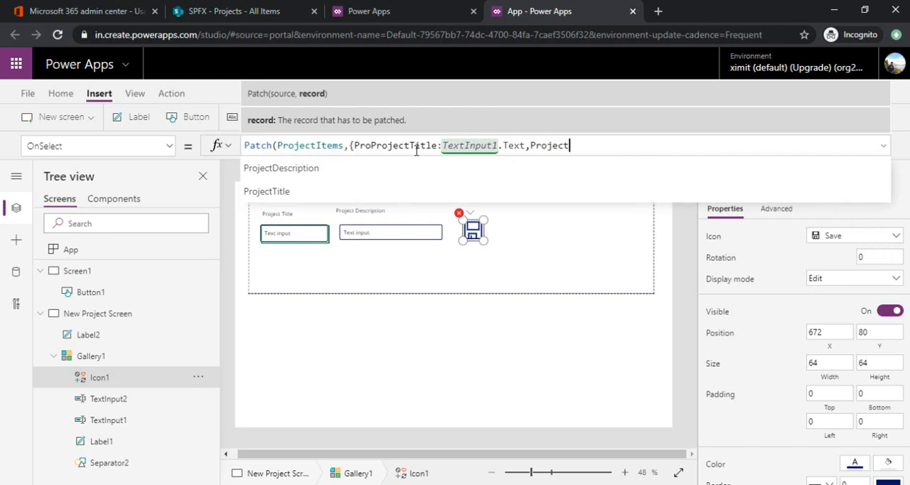
key("Tab")
type(":")
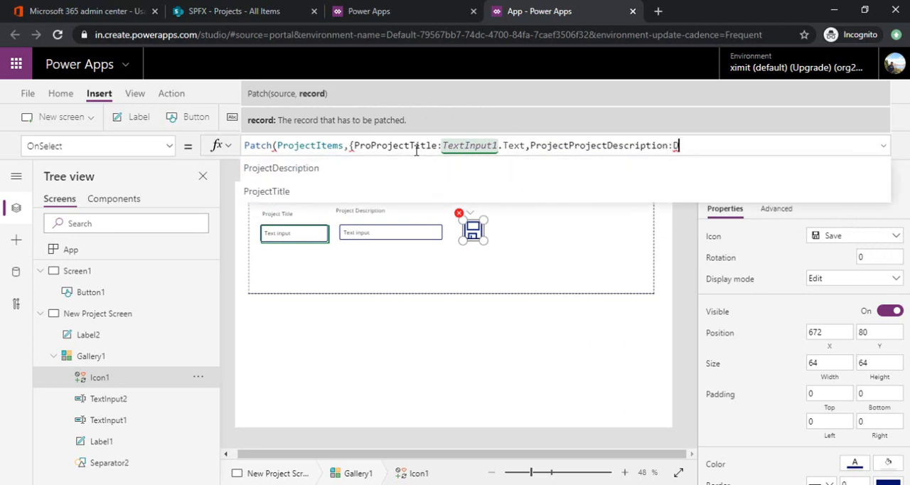
type("D")
key("BackSpace")
type("TextIn")
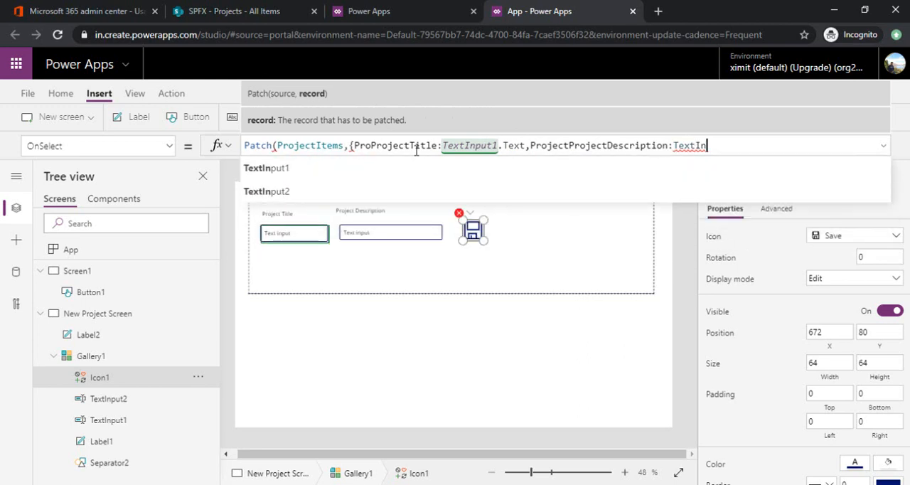
key("Down")
key("Tab")
type(".T")
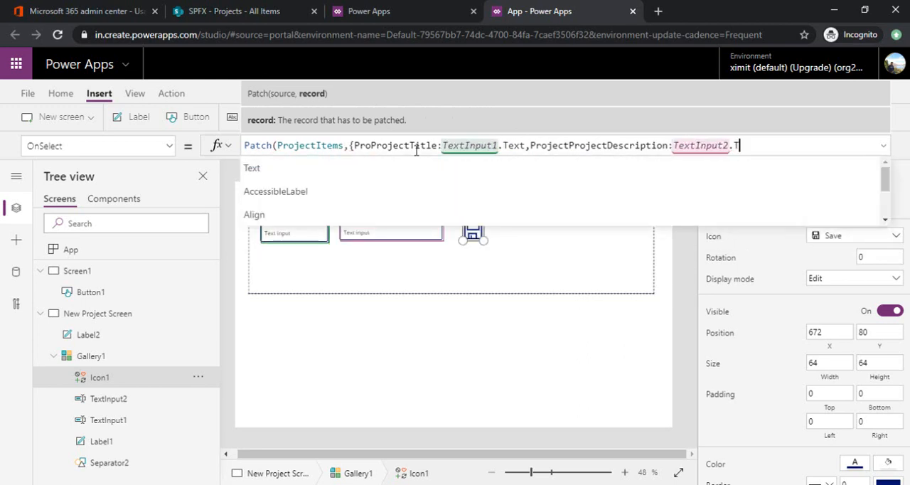
type("ext}")
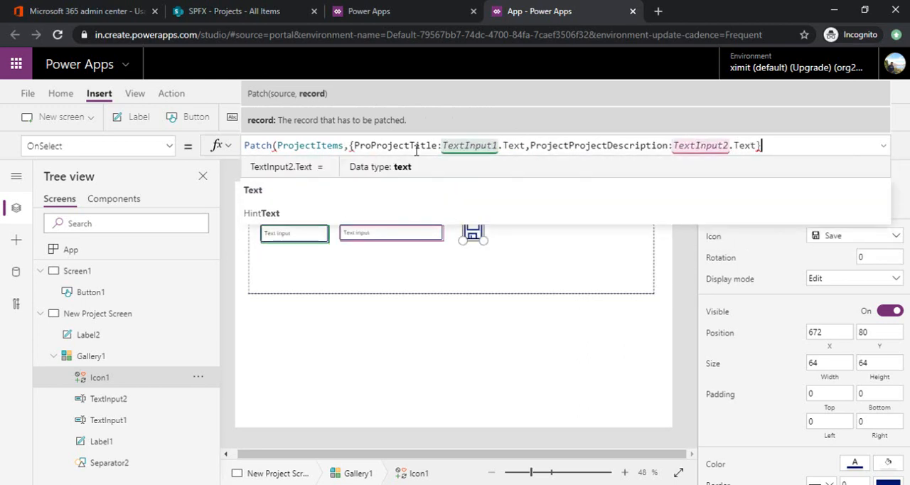
type(")")
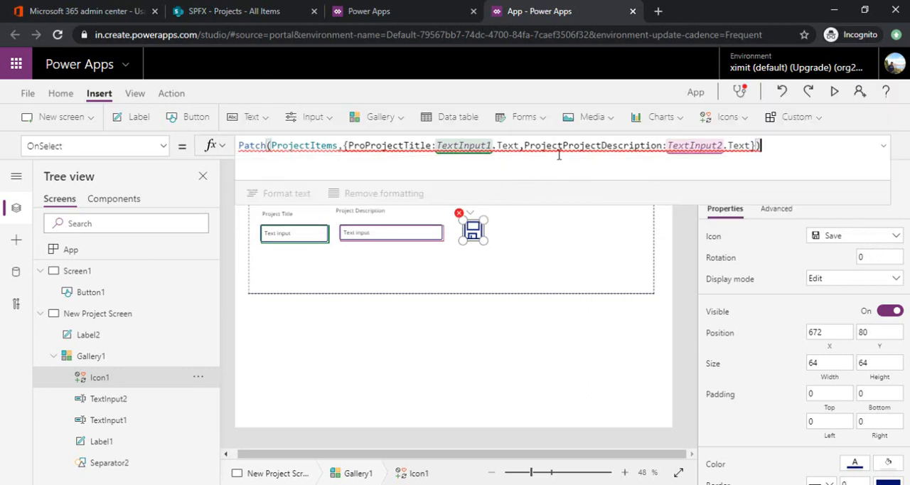
Step: Correct the two field names in the Patch record to ProjectTitle and ProjectDescription
left_click(564, 146)
key("BackSpace")
key("BackSpace")
key("BackSpace")
key("BackSpace")
key("BackSpace")
key("BackSpace")
key("BackSpace")
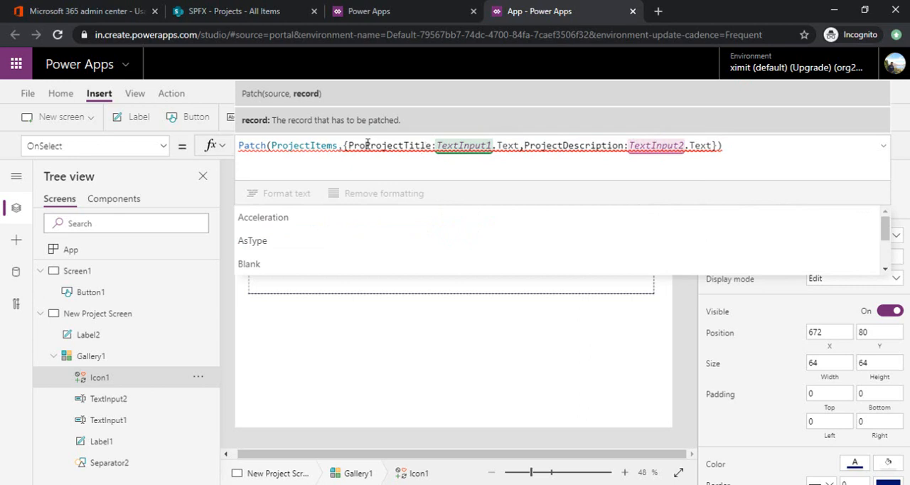
key("BackSpace")
key("BackSpace")
key("BackSpace")
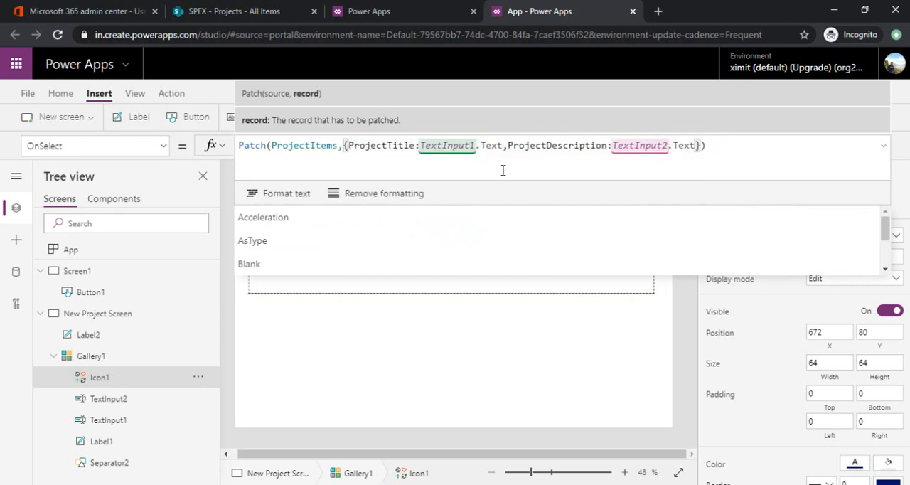
Step: Append the start of a Collect call after the Patch call in the Save icon's formula, ;Collect(ProjectItems,
left_click(712, 145)
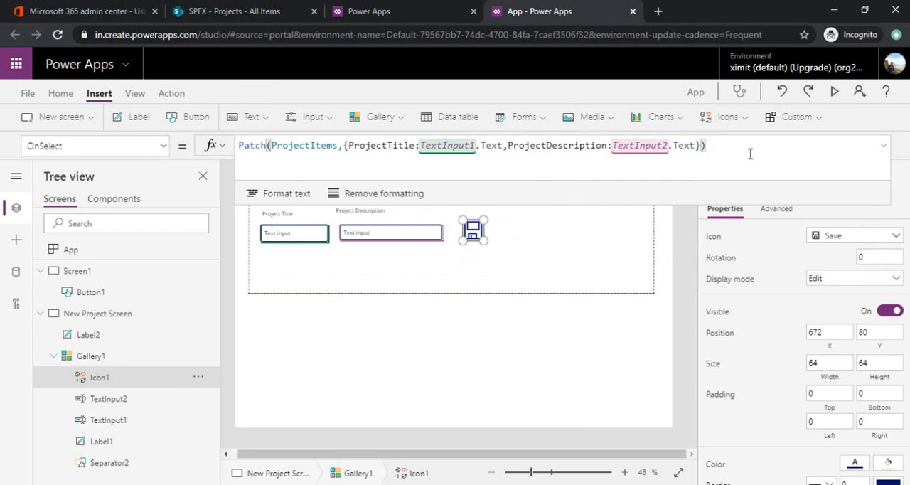
type(";Collect")
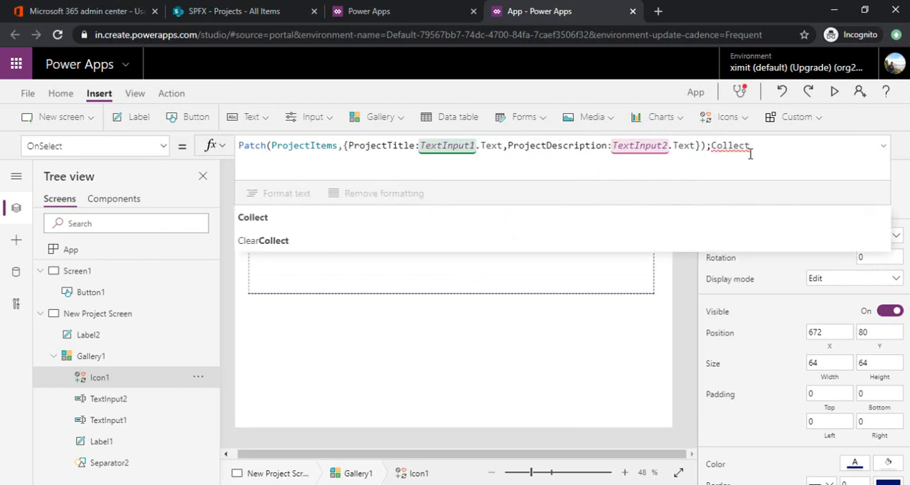
type("(Pro")
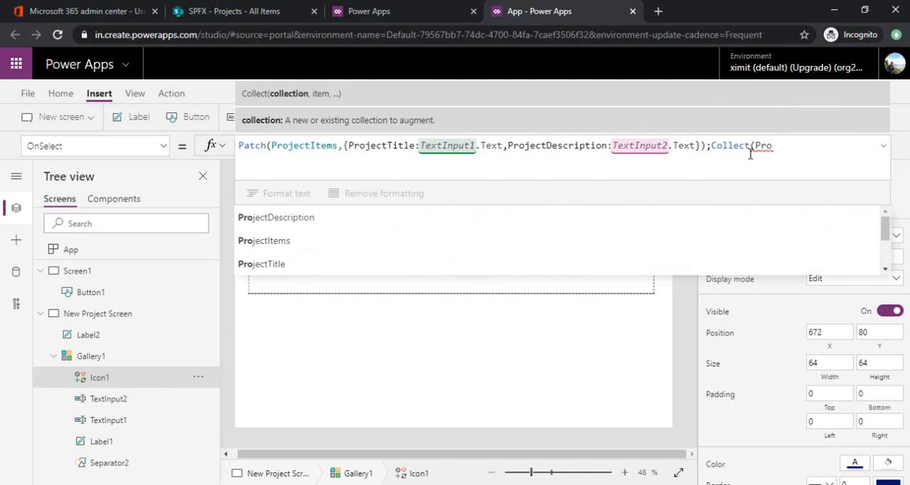
type("jectItems,")
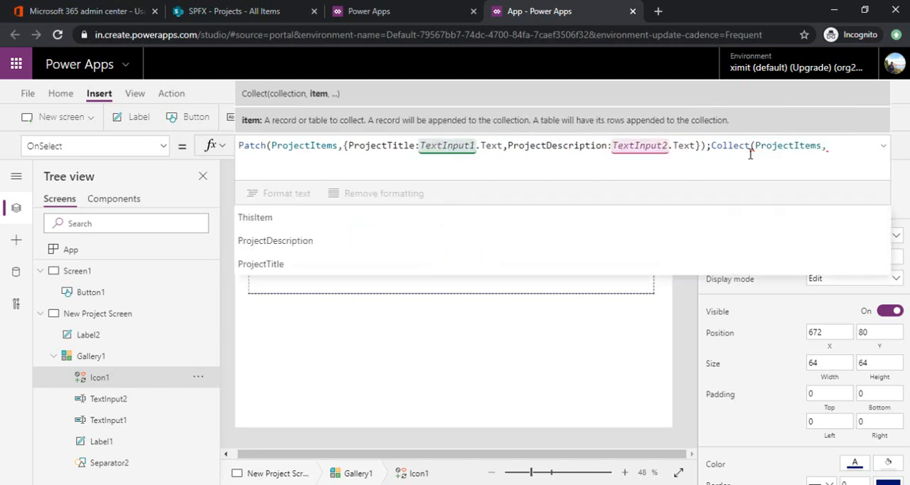
type("P")
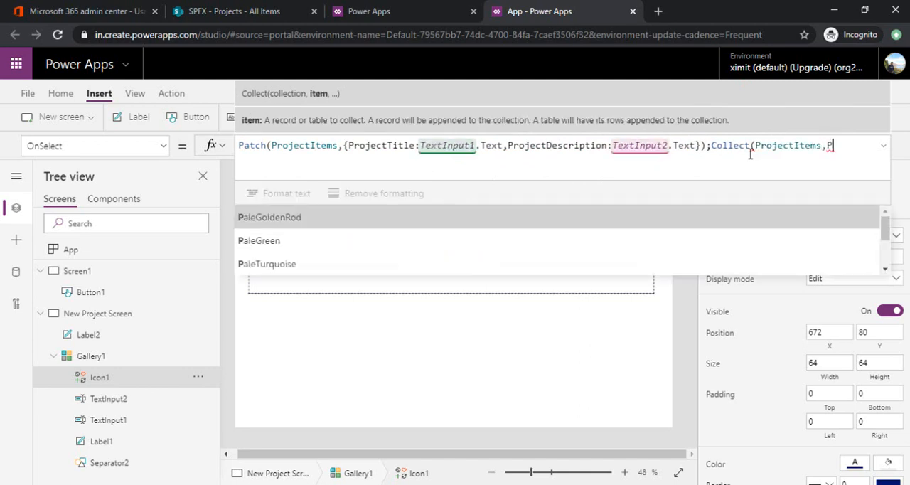
type("rojectTitle")
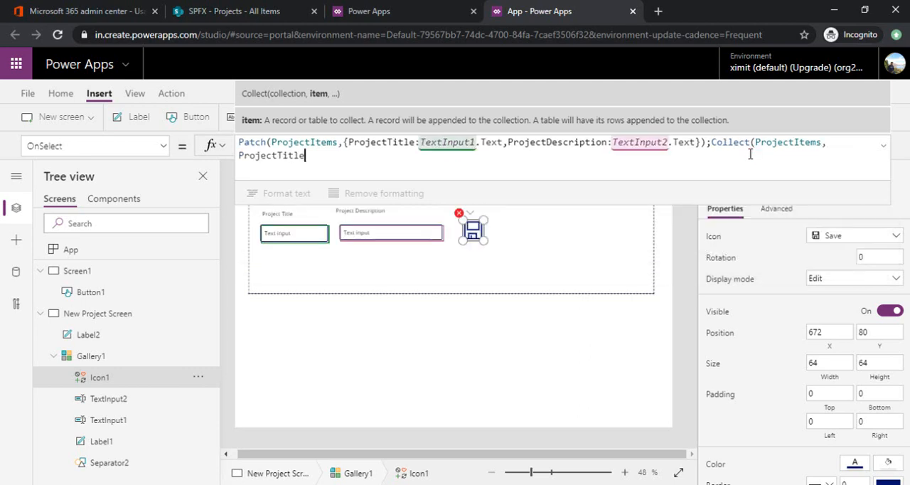
type(":\"\",P")
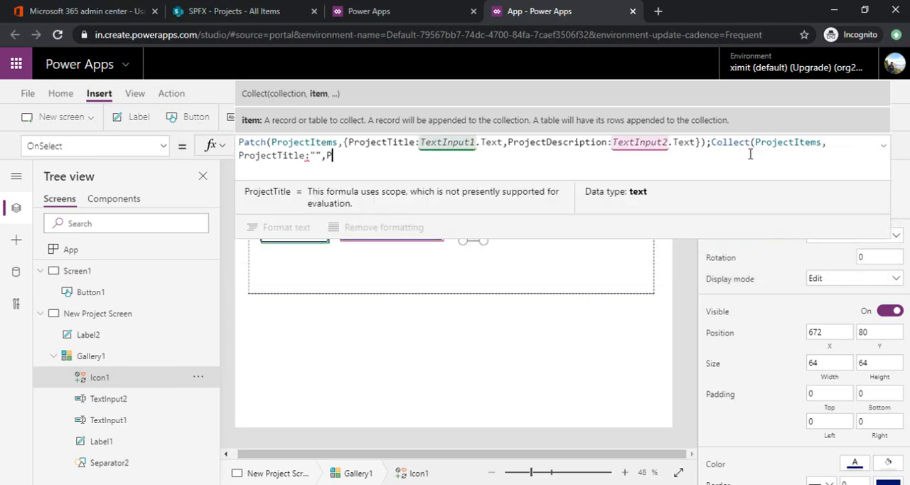
type("ro")
type("ject")
type("Desc")
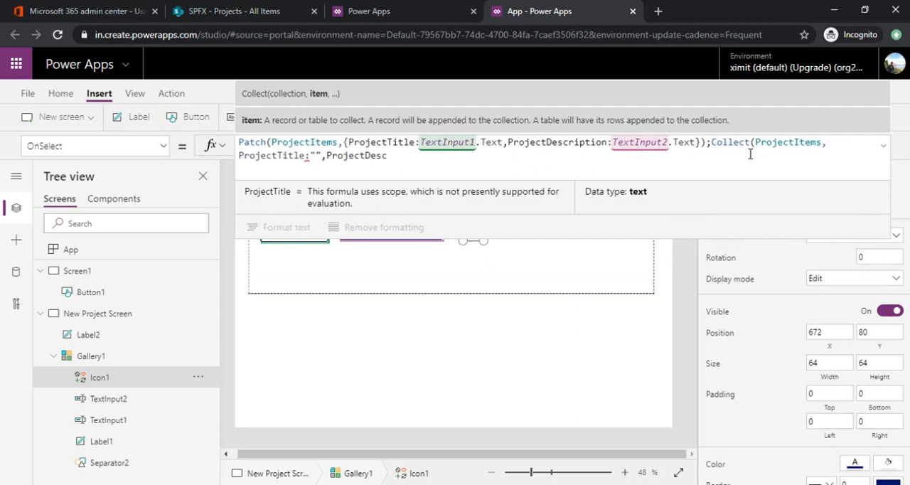
Step: Begin the Collect record with {ProjectTitle:"" and start a second field name, ProjectDesc
key("Home")
type("{")
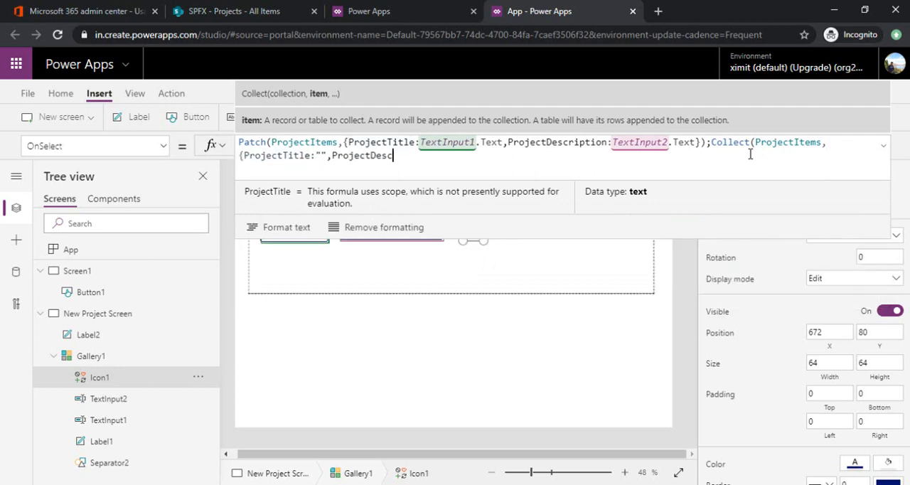
Step: Replace the second field of the Collect record with ProProjectDescription:"" and close the call with });
key("End")
key("Tab")
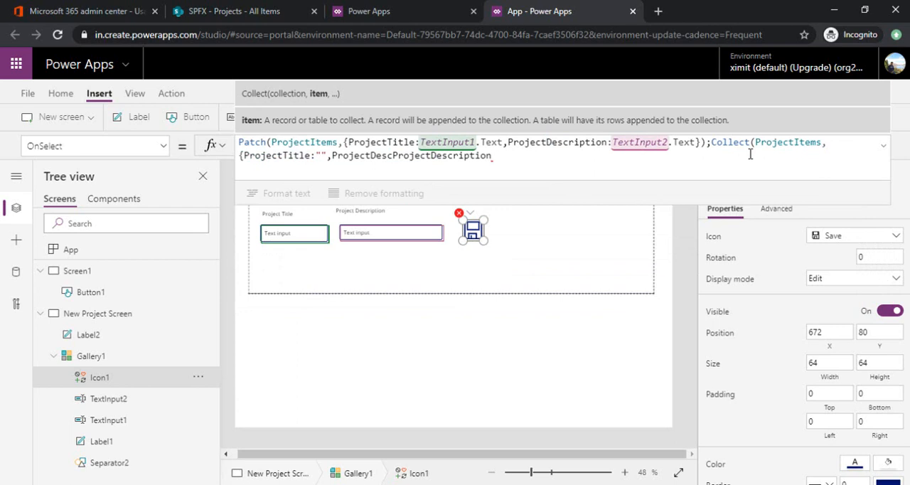
key("BackSpace")
key("BackSpace")
key("BackSpace")
key("BackSpace")
key("BackSpace")
key("BackSpace")
key("BackSpace")
key("BackSpace")
key("BackSpace")
key("BackSpace")
key("BackSpace")
key("BackSpace")
key("BackSpace")
key("BackSpace")
key("BackSpace")
key("BackSpace")
key("BackSpace")
key("BackSpace")
key("BackSpace")
key("BackSpace")
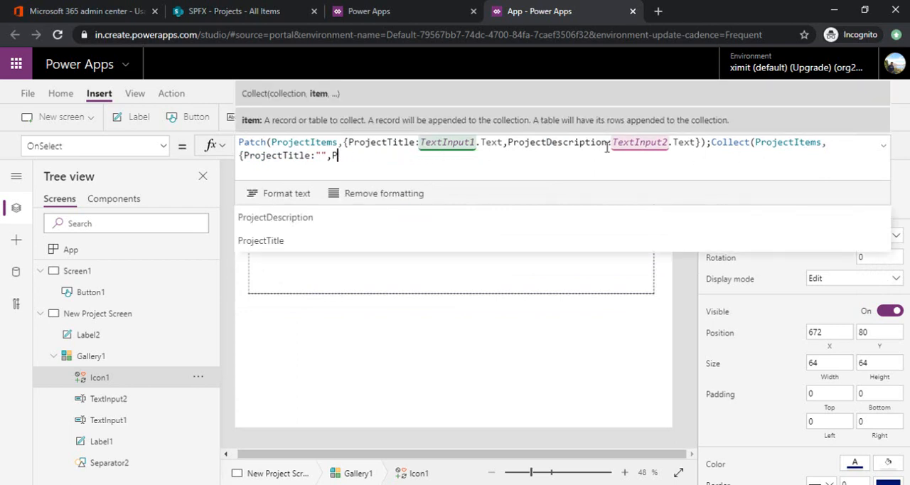
type("ro")
key("Tab")
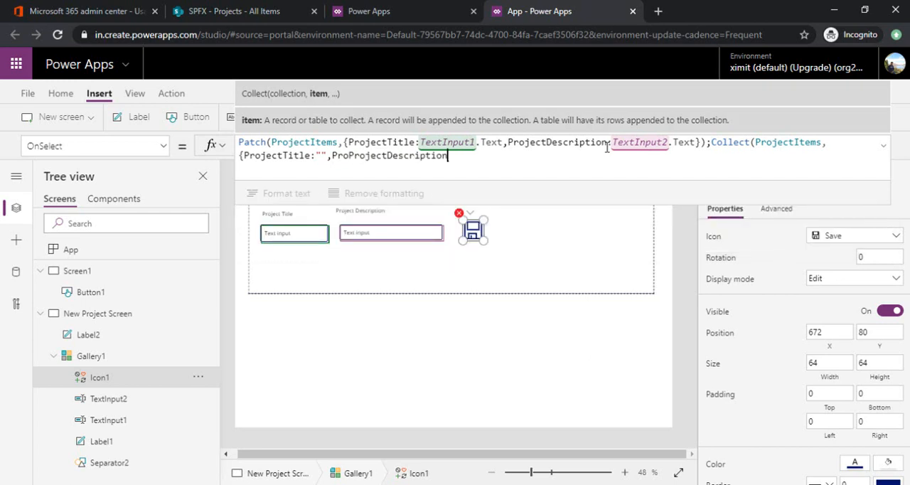
type(":\"\"}")
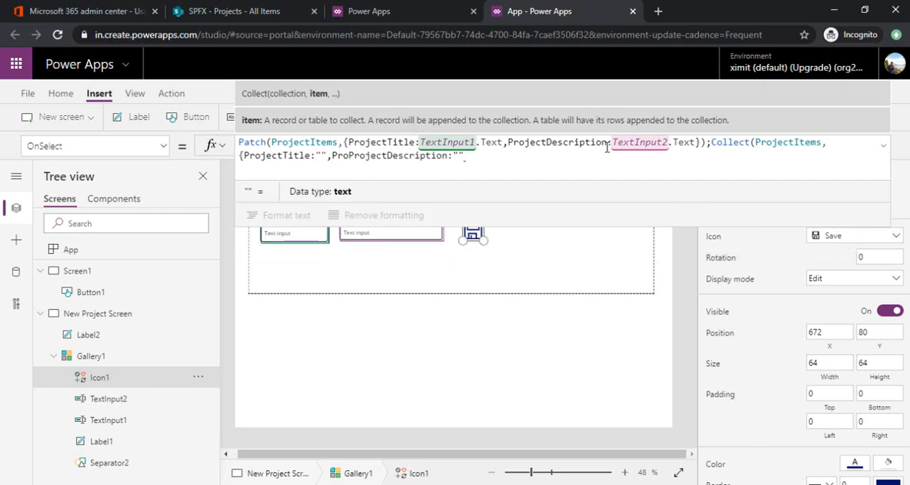
type(");")
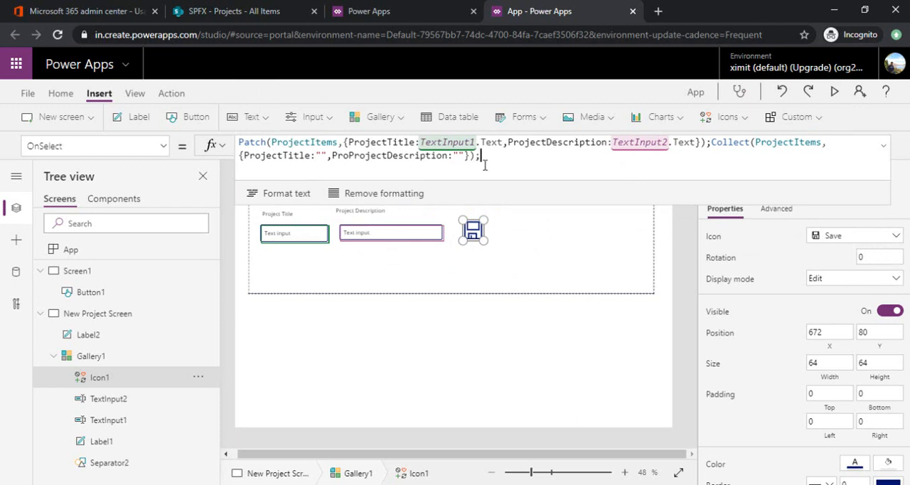
Step: Save the app to the cloud under the name Repeating Session
key("ctrl+shift+s")
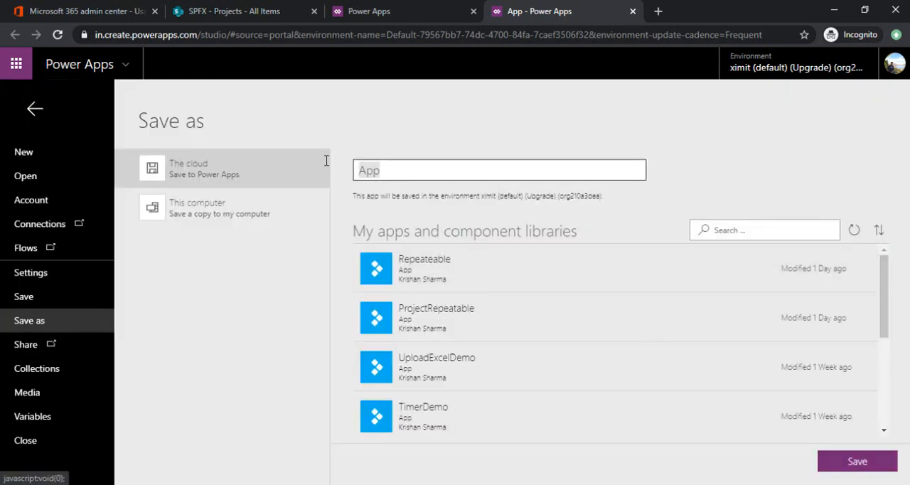
type("REpeating Session")
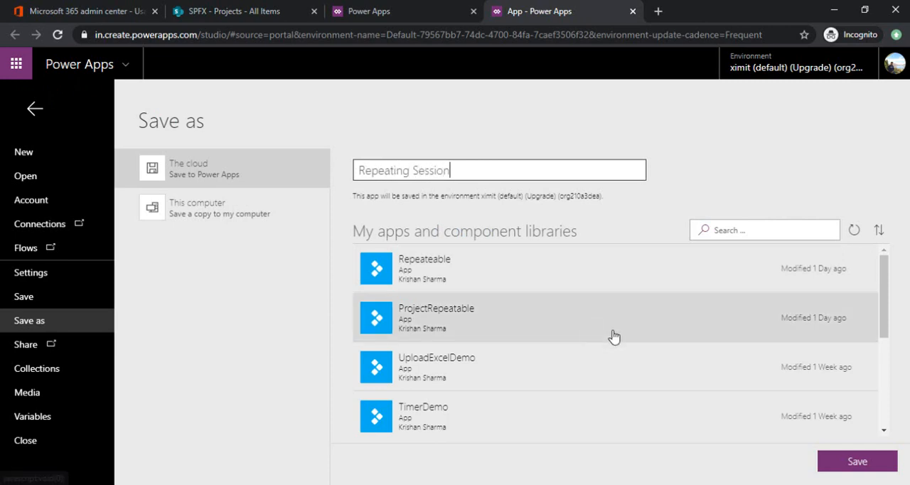
left_click(846, 466)
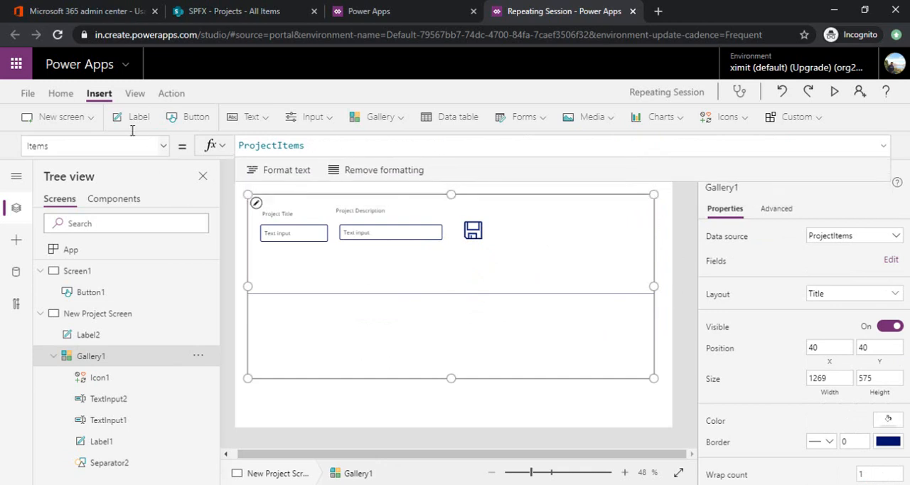
Step: Search the data sources for "sharep" and choose the existing SharePoint connection for the app
left_click(61, 93)
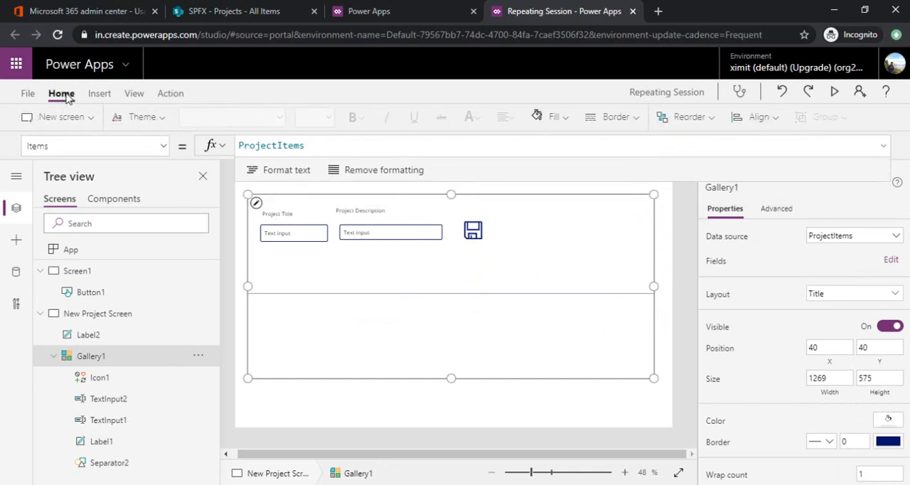
left_click(133, 93)
left_click(64, 117)
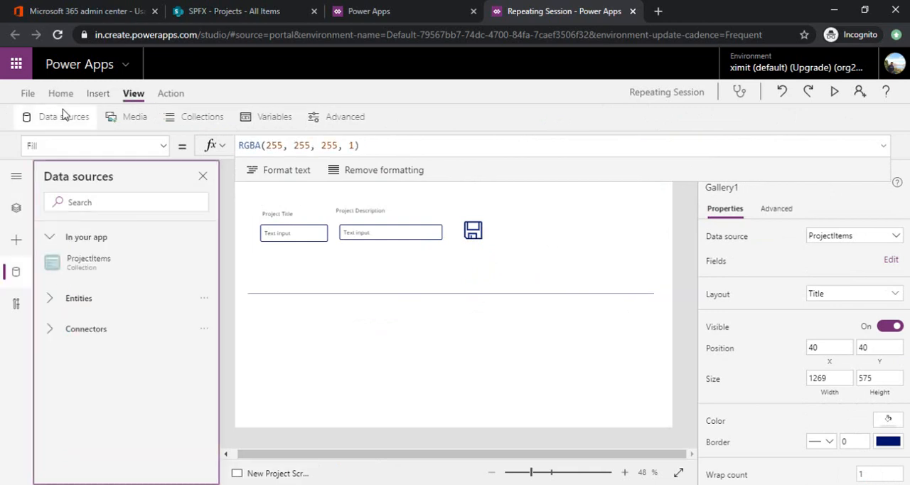
left_click(125, 203)
type("share")
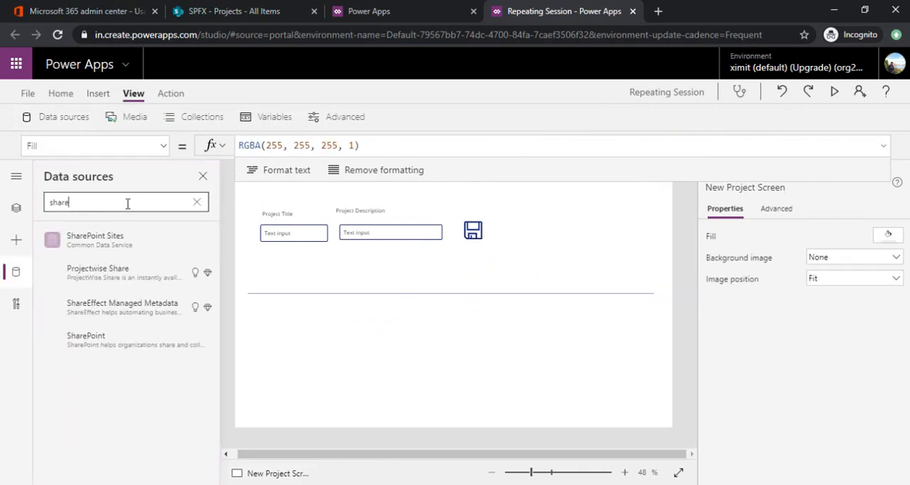
type("p")
left_click(126, 275)
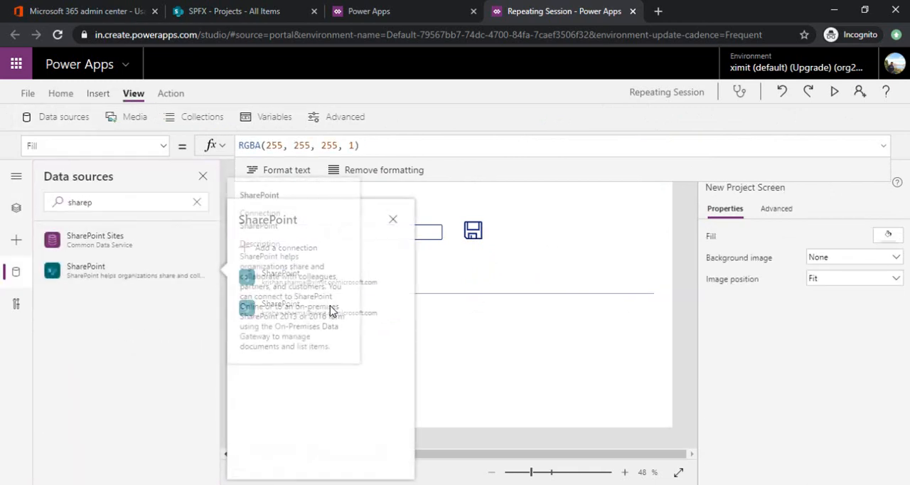
left_click(368, 280)
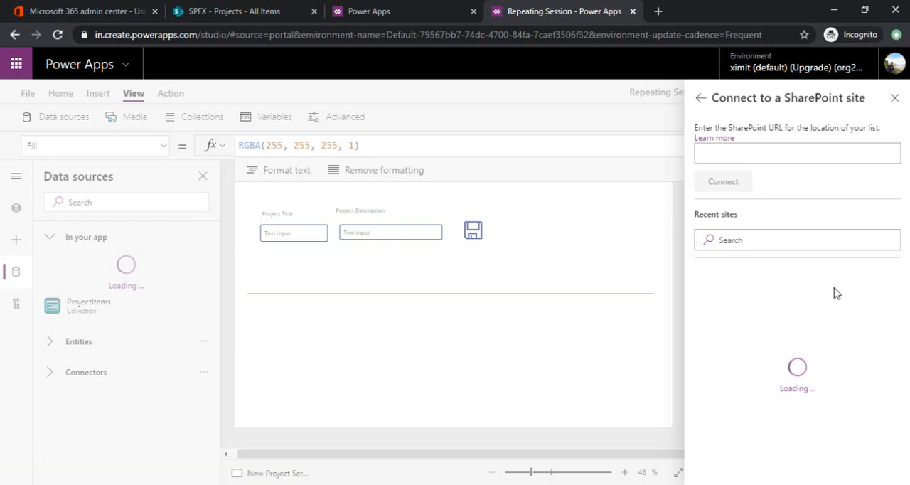
Step: Pick the recent SharePoint site and connect its Projects list to the app
left_click(802, 298)
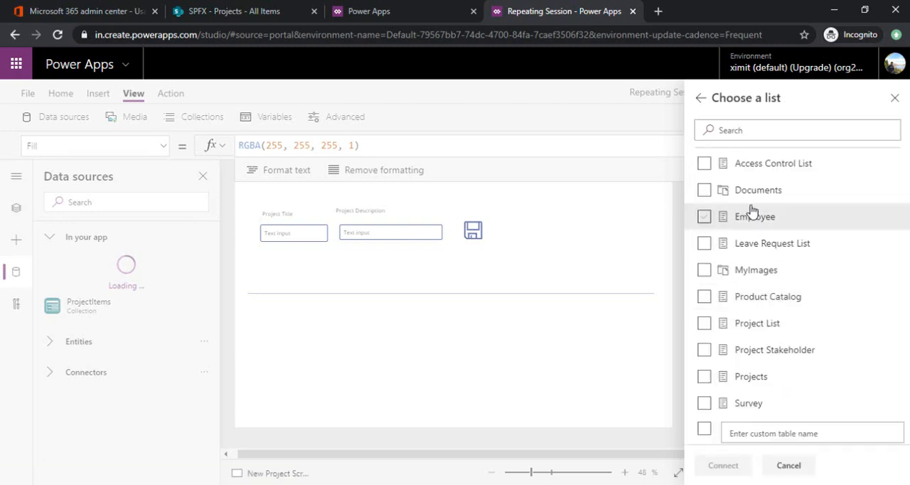
left_click(752, 382)
left_click(733, 465)
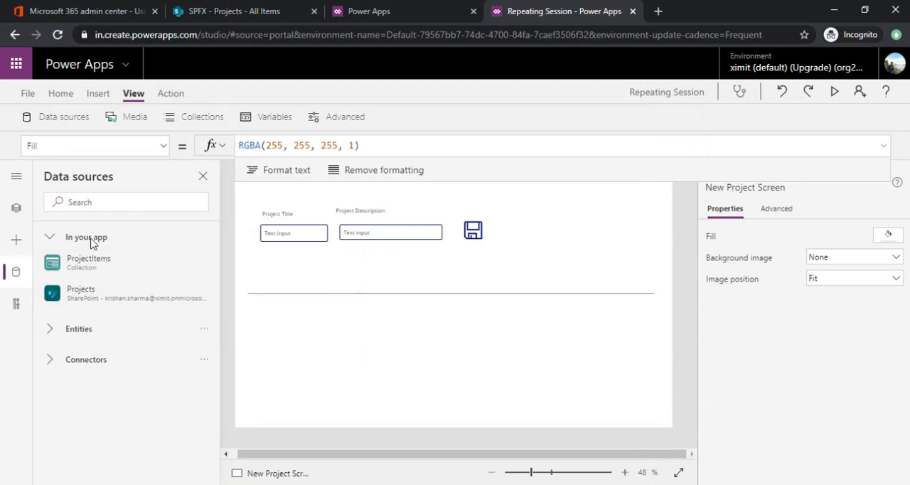
Step: Return from the data sources to the tree view of the app's screens, with the navigation labels collapsed
left_click(16, 177)
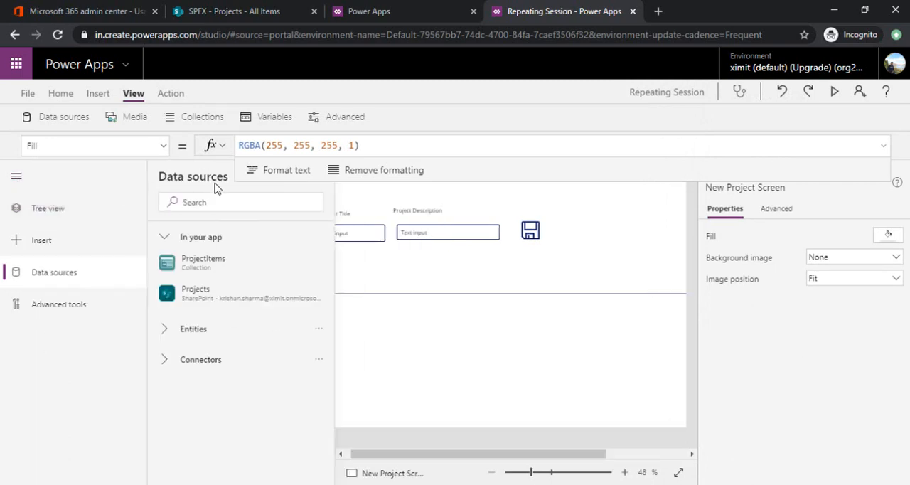
left_click(103, 219)
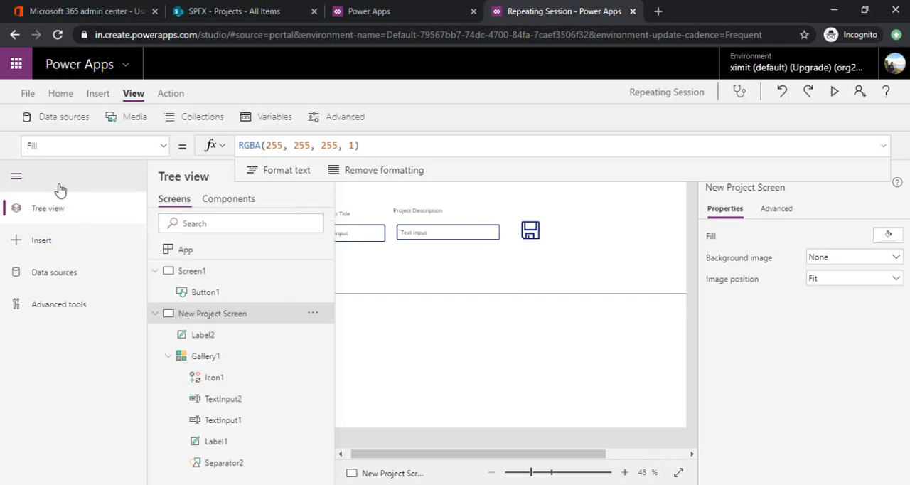
left_click(21, 185)
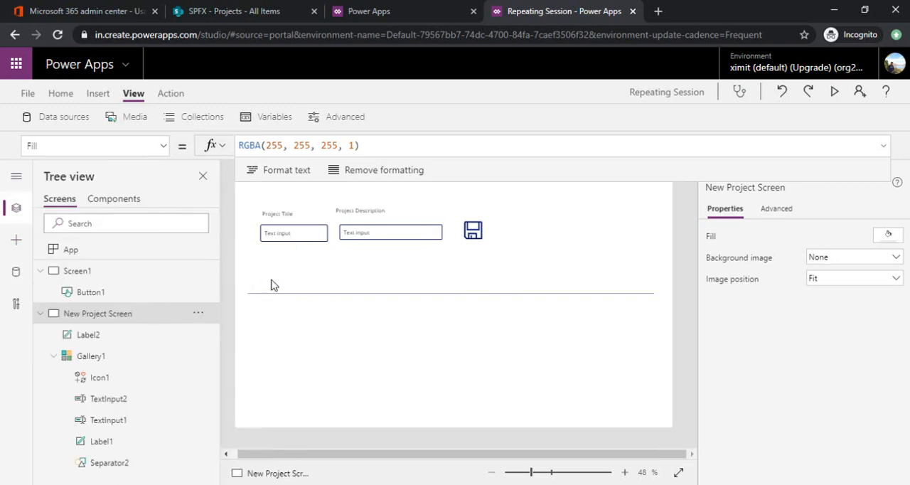
Step: Add a button below the gallery's separator line on New Project Screen, about 224 by 69, and label it "Save to SP"
left_click(99, 93)
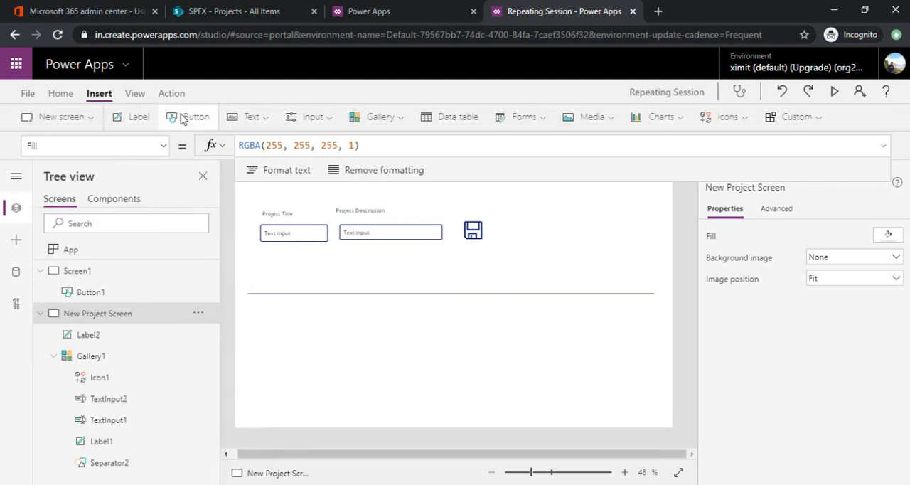
left_click(181, 117)
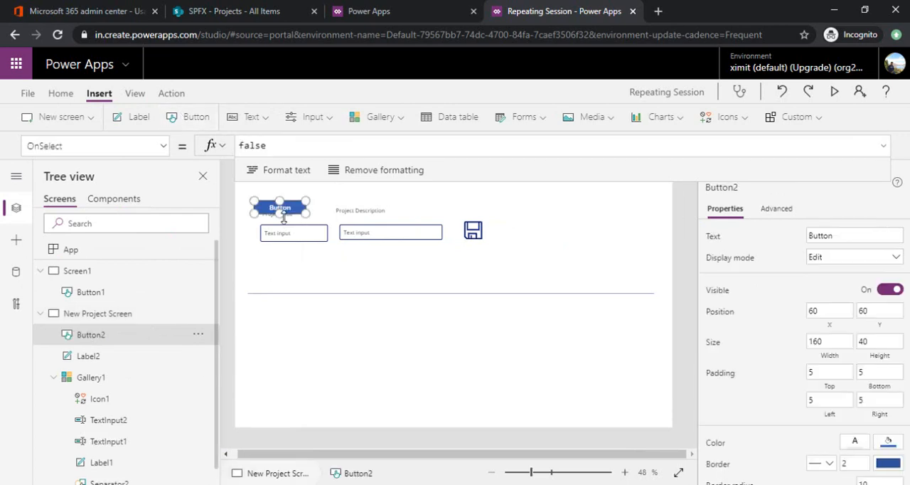
left_click_drag(286, 209, 537, 348)
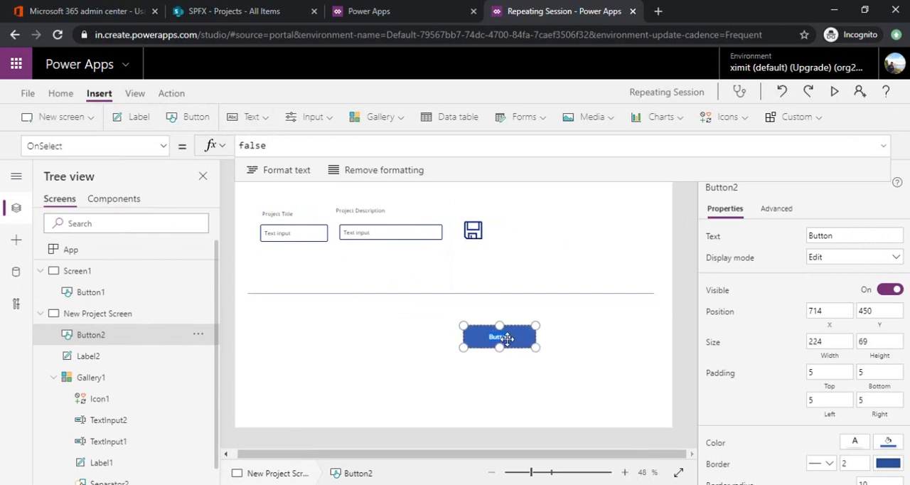
left_click(507, 339)
type("Save to SP")
Step: Replace the button's OnSelect formula with a ForAll that uses the ProjectItems collection as its source
left_click_drag(309, 148, 239, 147)
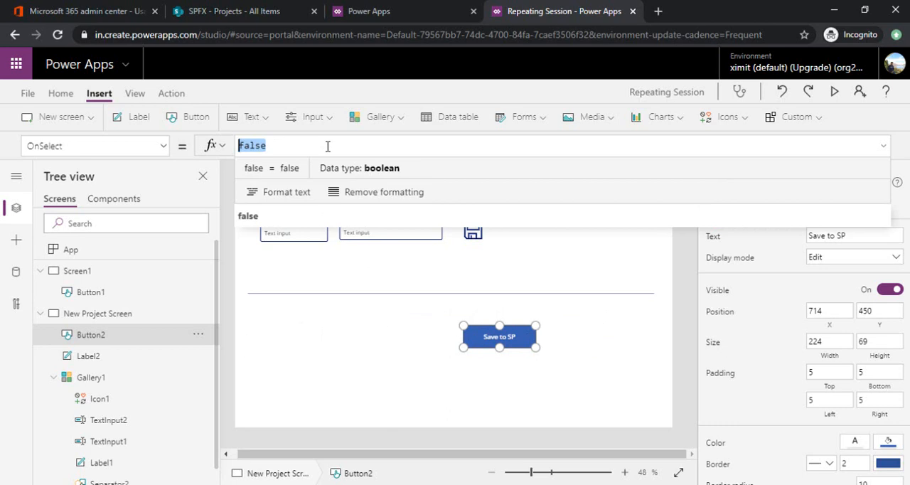
type("Forall")
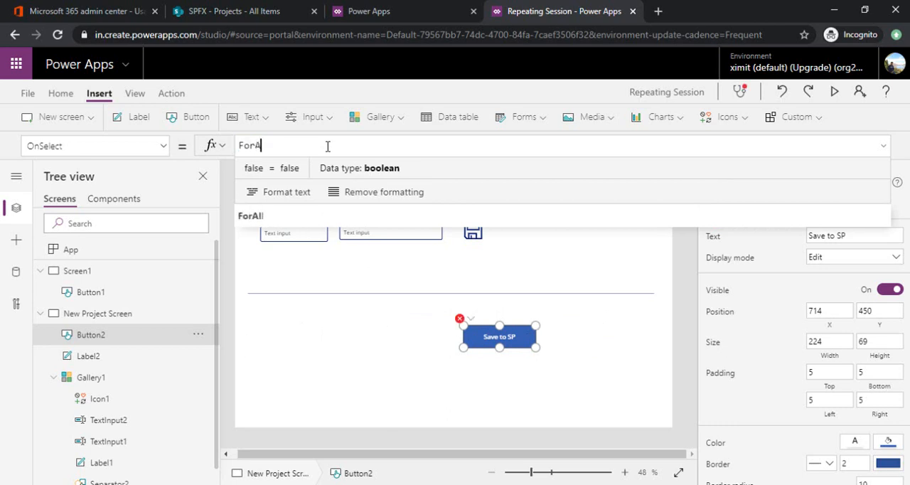
type("(")
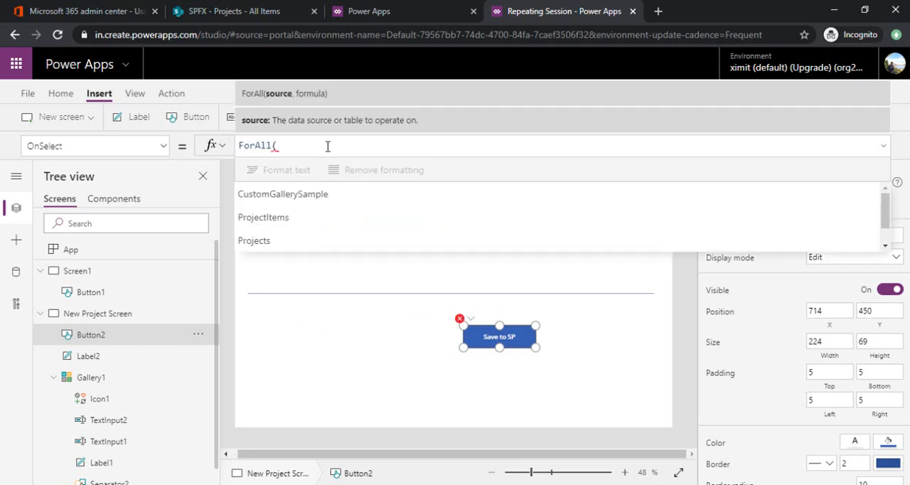
key("Down")
key("Down")
key("Tab")
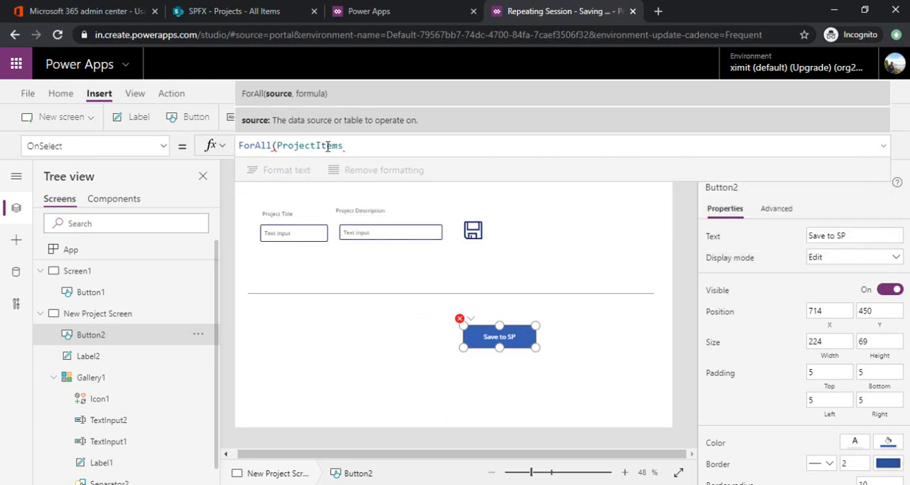
Step: Nest a Patch on Projects in the ForAll formula, with Default(Projects) as the record and an opened update record
type(",Patc")
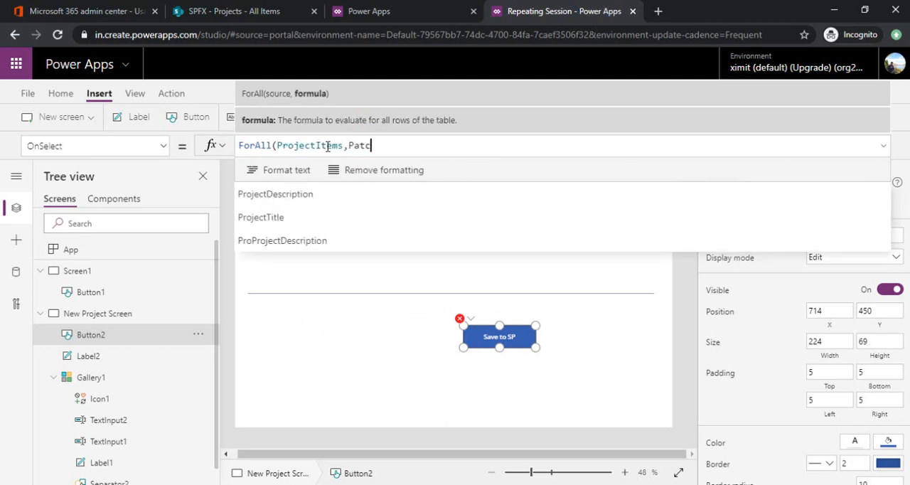
type("h(")
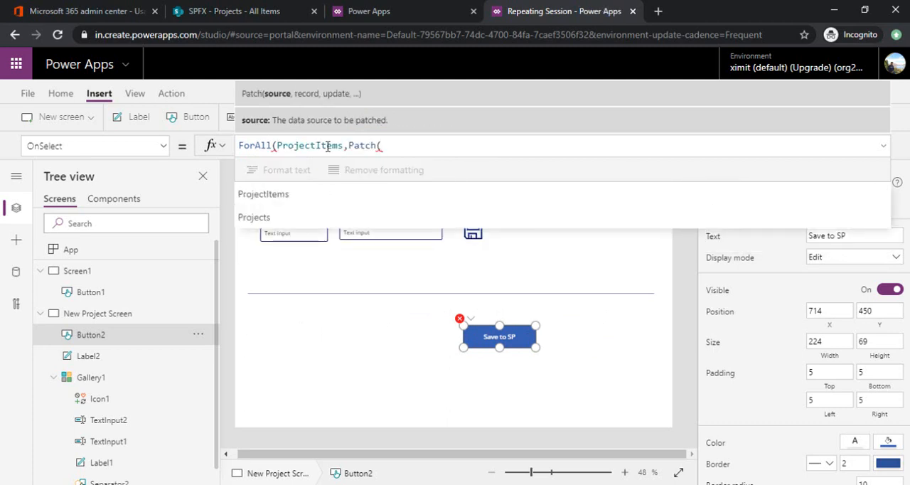
type("Projects")
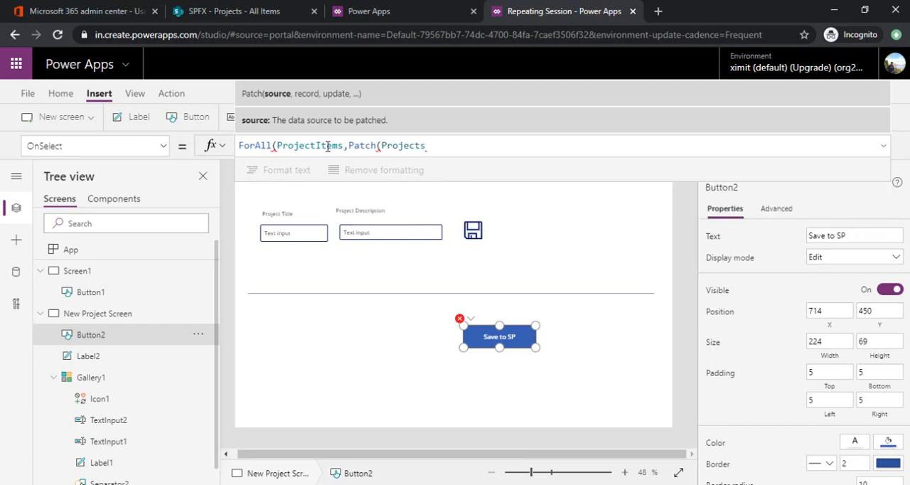
type(",Defa")
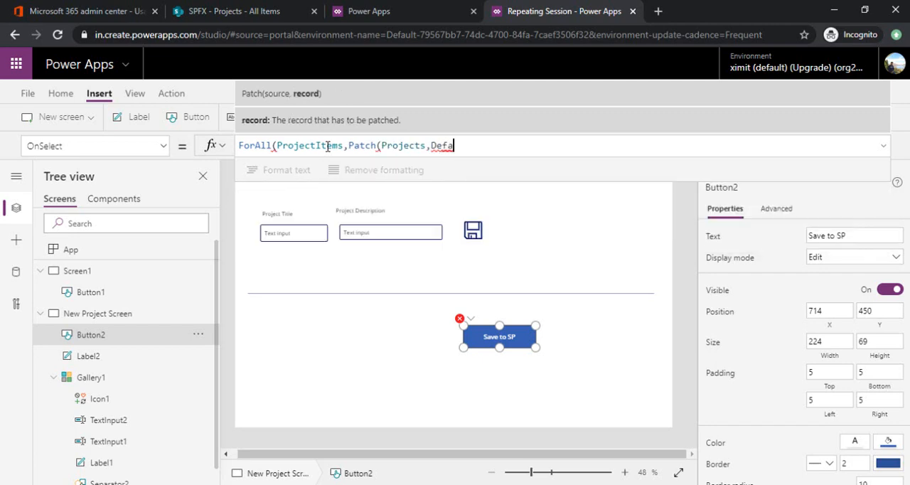
type("ult(")
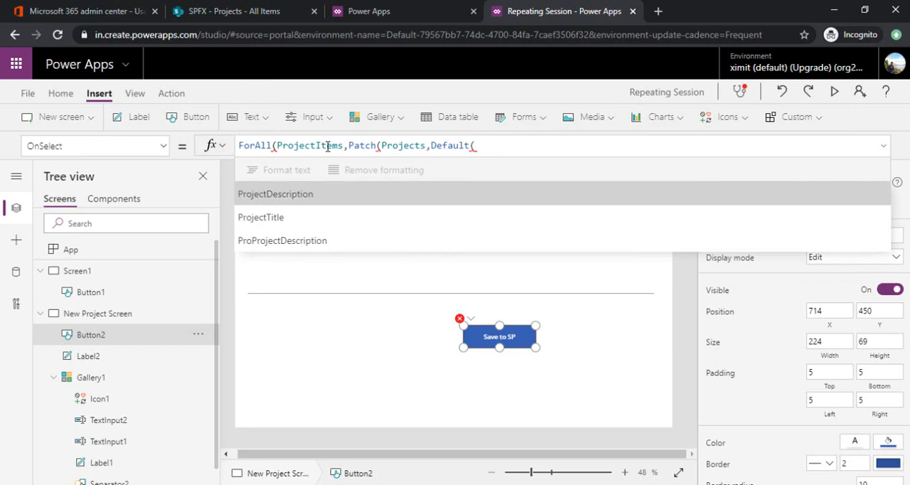
type("Project")
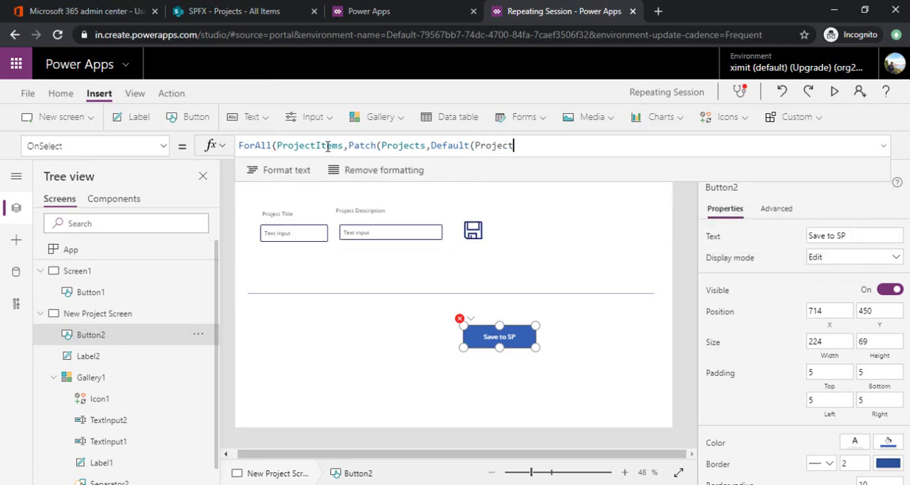
type("s),")
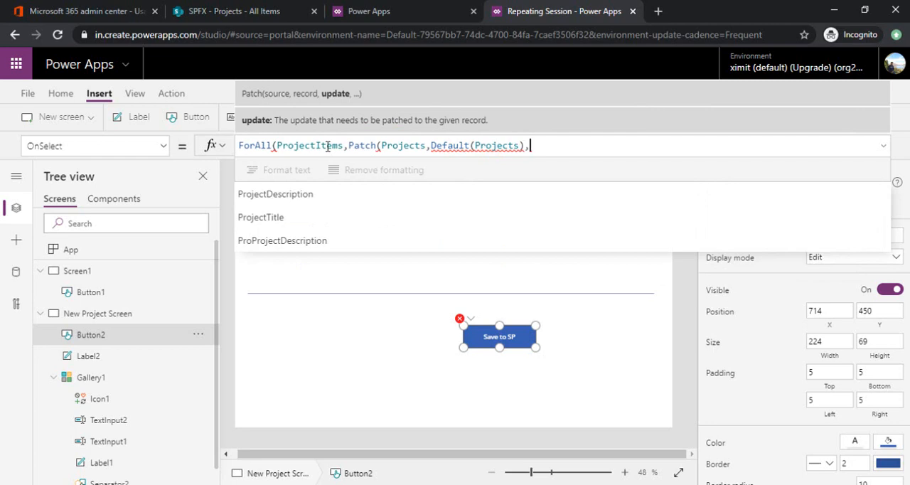
type("{")
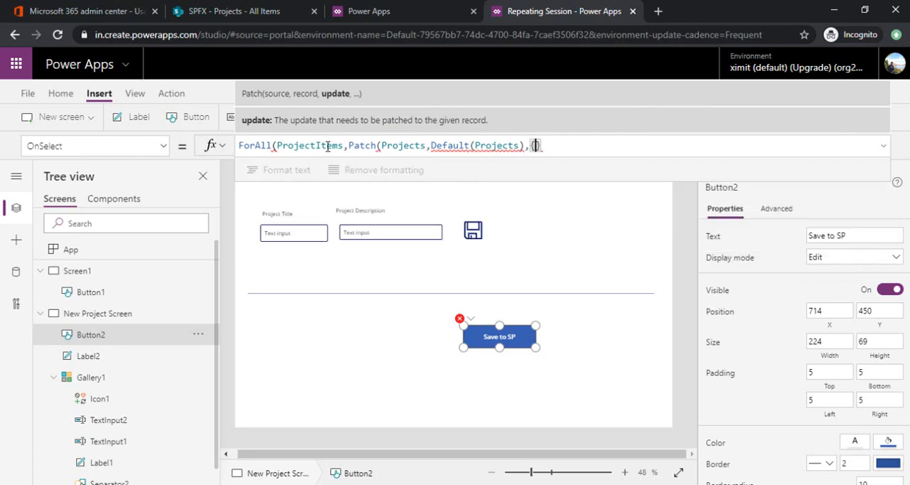
Step: Switch to the SharePoint Projects list and delete the items Project 1 and Project 2
left_click(246, 10)
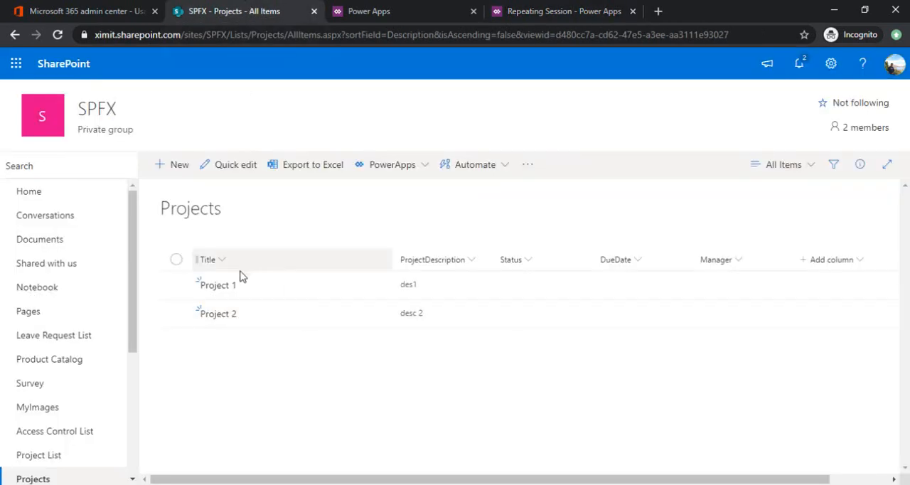
left_click(263, 289)
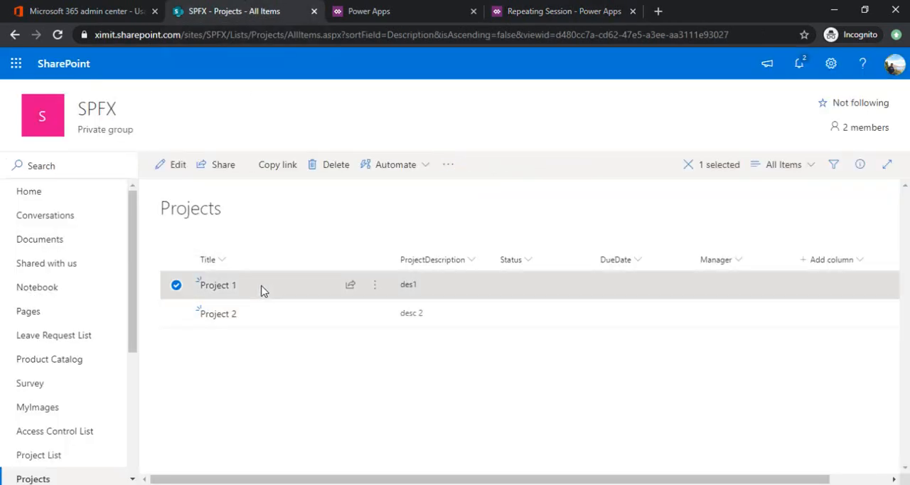
left_click(184, 314)
left_click(187, 173)
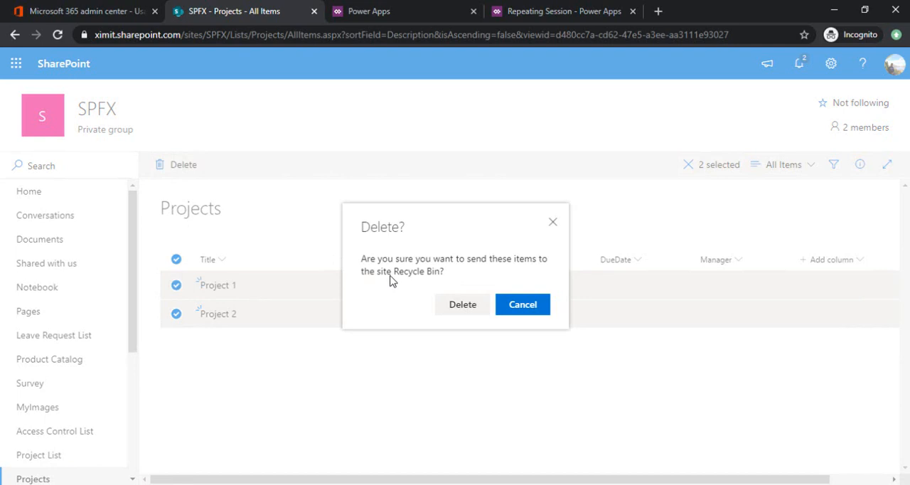
left_click(448, 303)
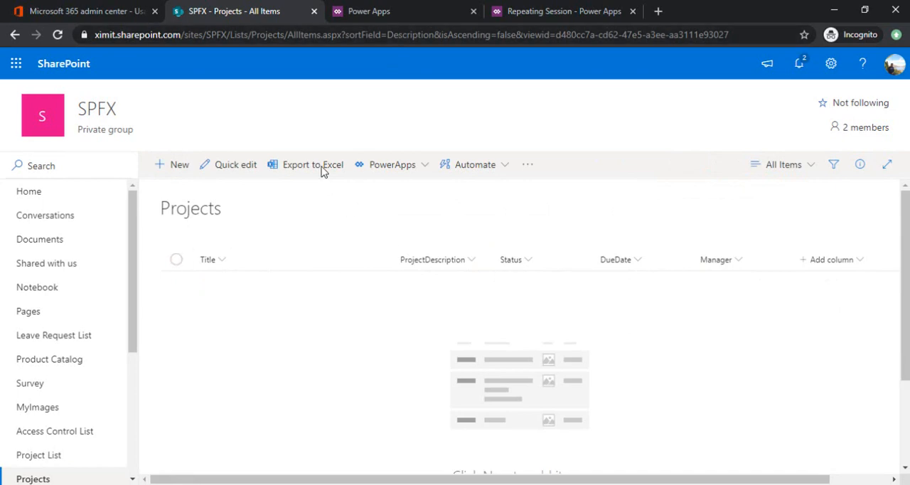
Step: Return to the Power Apps formula and map Title to ProjectTitle and ProjectDescription to ProjectDescription in the Patch update record
left_click(550, 9)
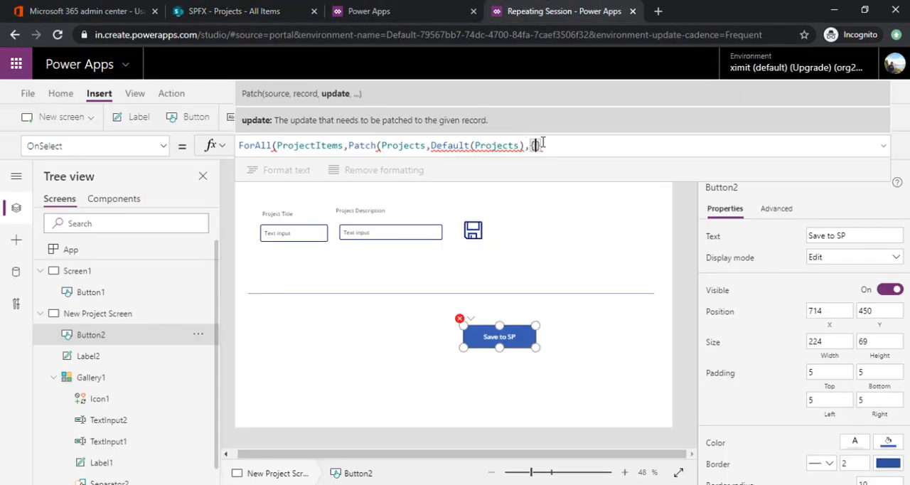
type("Title:")
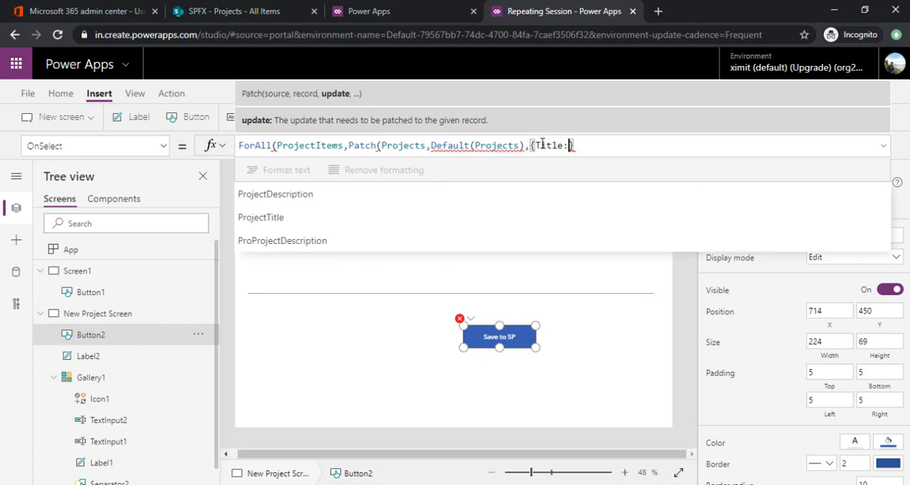
type("Project")
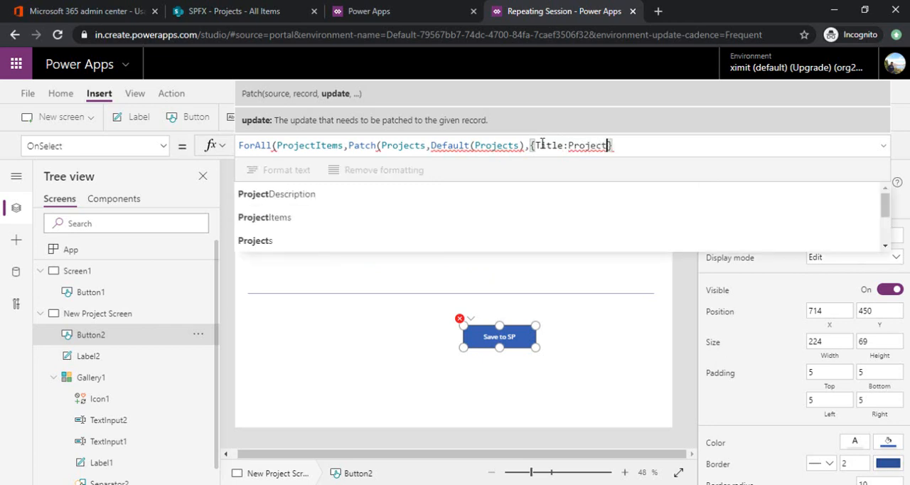
type("Title")
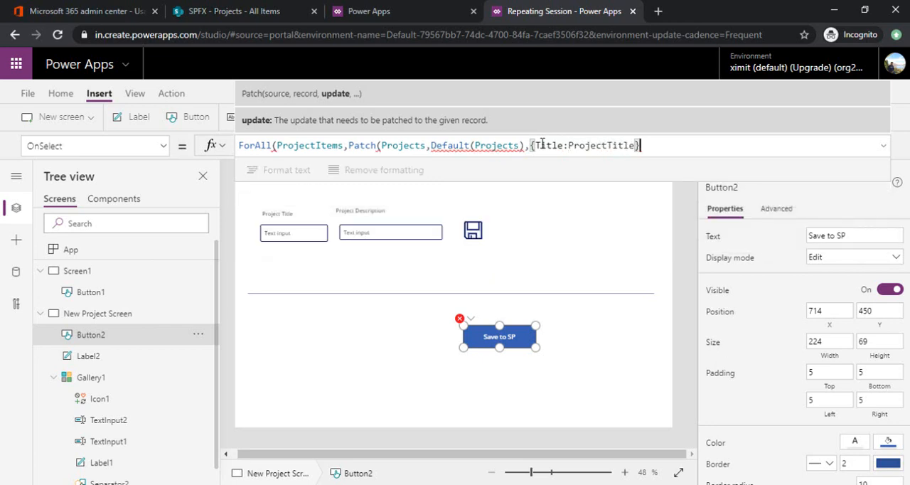
type(",")
type("Proj")
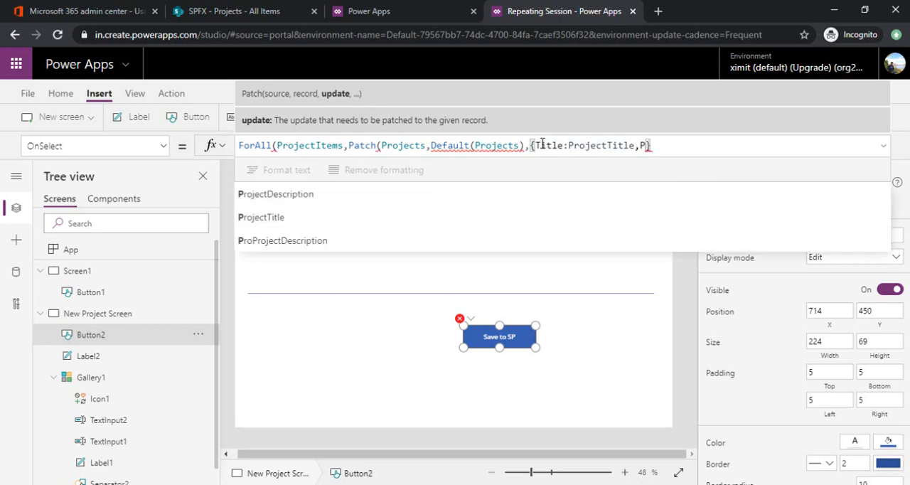
type("ectDescr")
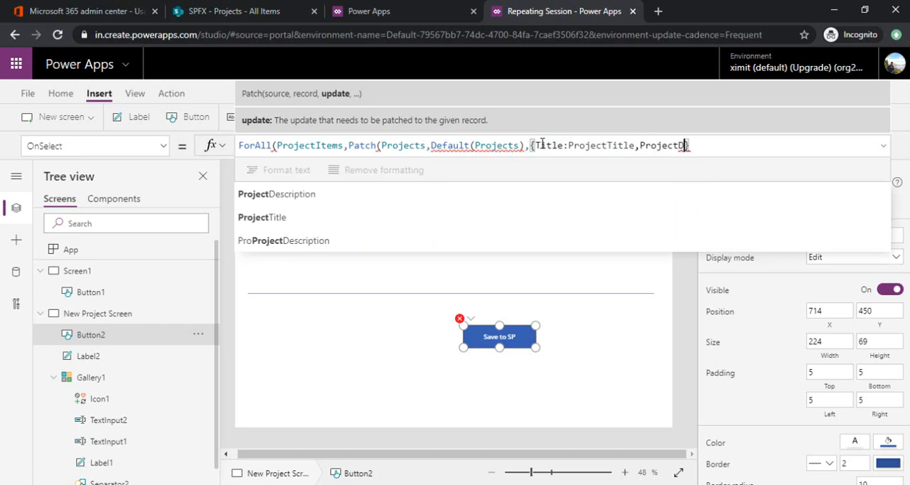
type("iption:Proj")
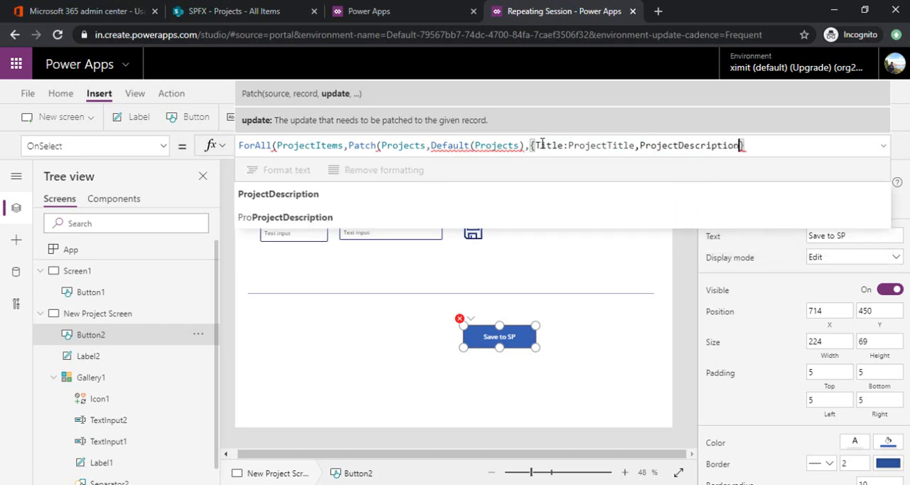
type("e")
key("Tab")
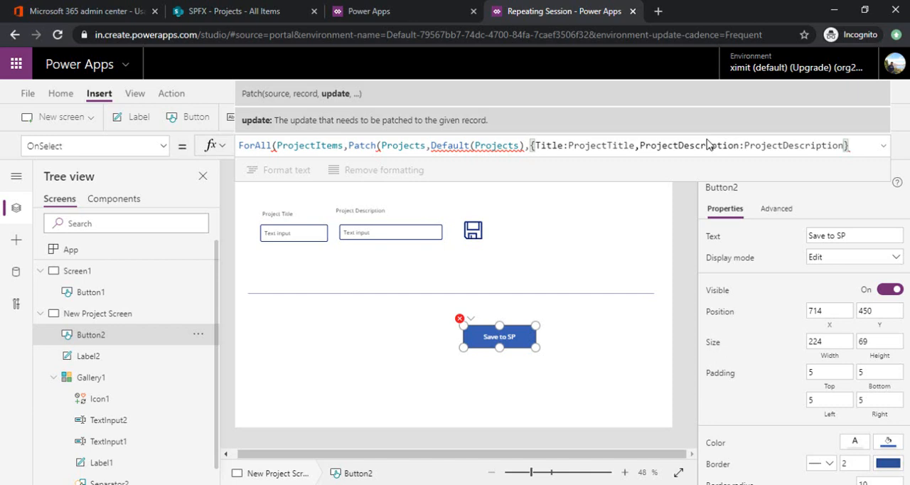
Step: Complete the ForAll formula with its closing parentheses and Defaults(Projects) as the Patch record, and save the app
type(")")
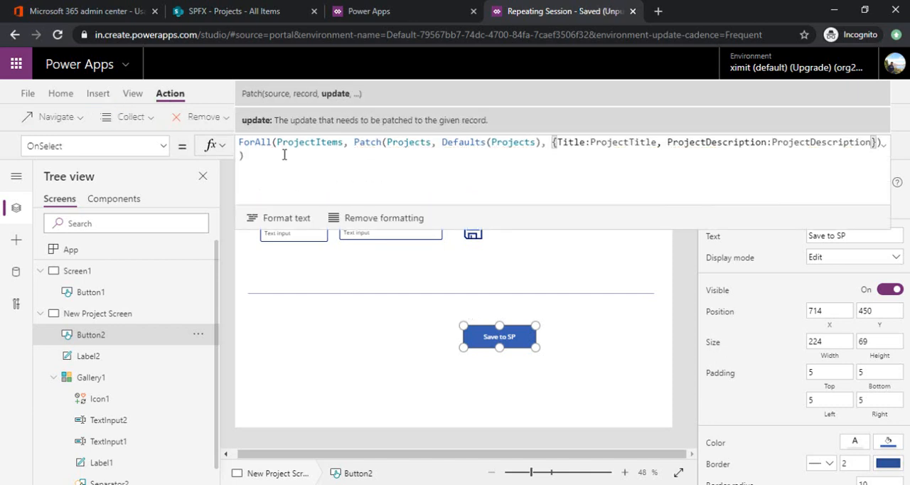
left_click(283, 154)
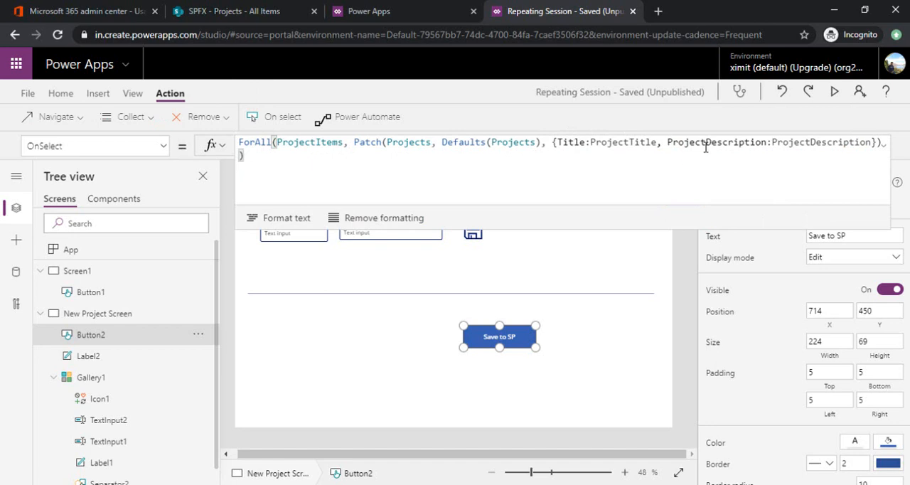
key("ctrl+s")
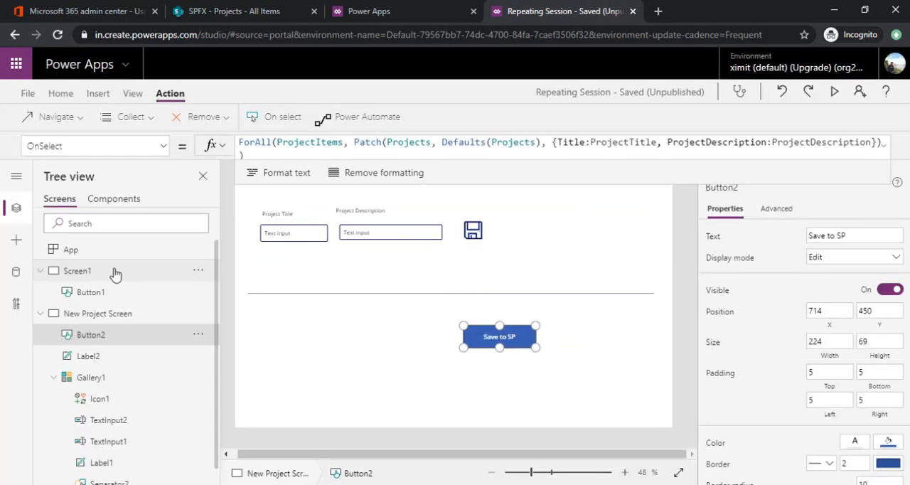
Step: Preview the app starting from Screen1 and go to the project entry screen through Create Projects
left_click(116, 271)
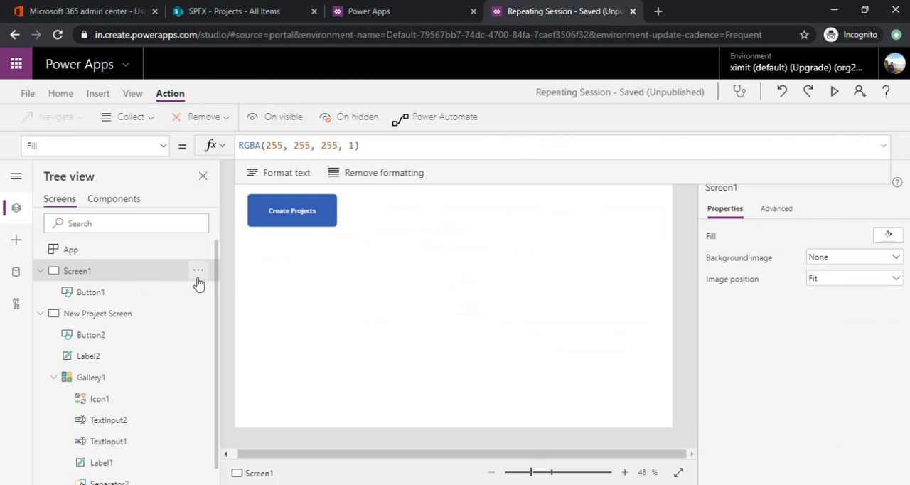
left_click(836, 92)
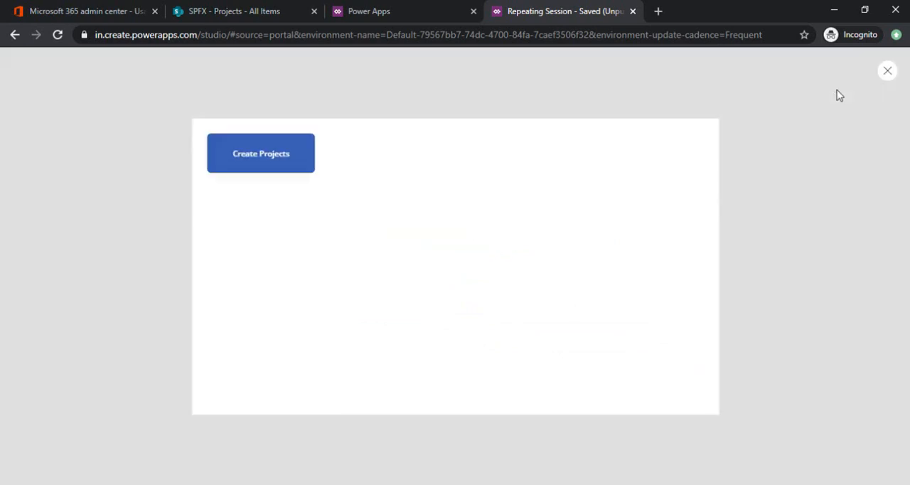
left_click(240, 121)
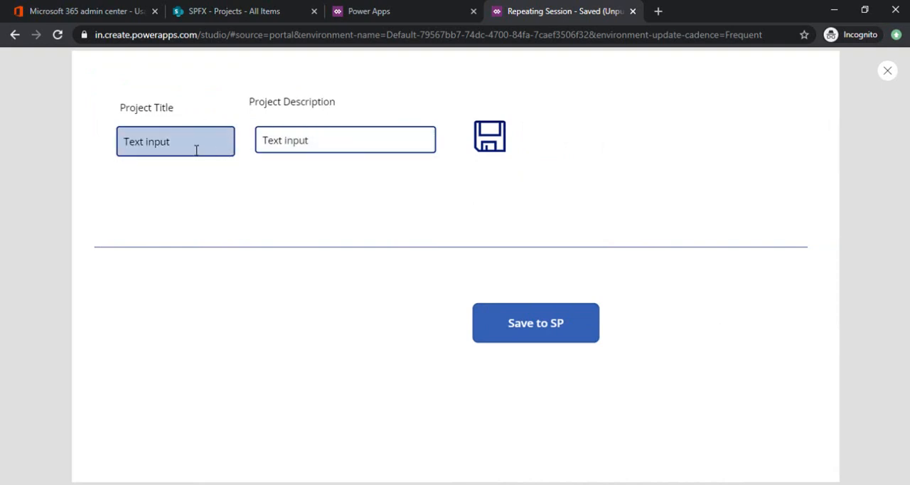
Step: Fill in the first project row with title Project 1 and description Desc 1, and save the row
left_click_drag(197, 146, 108, 131)
type("Project 1")
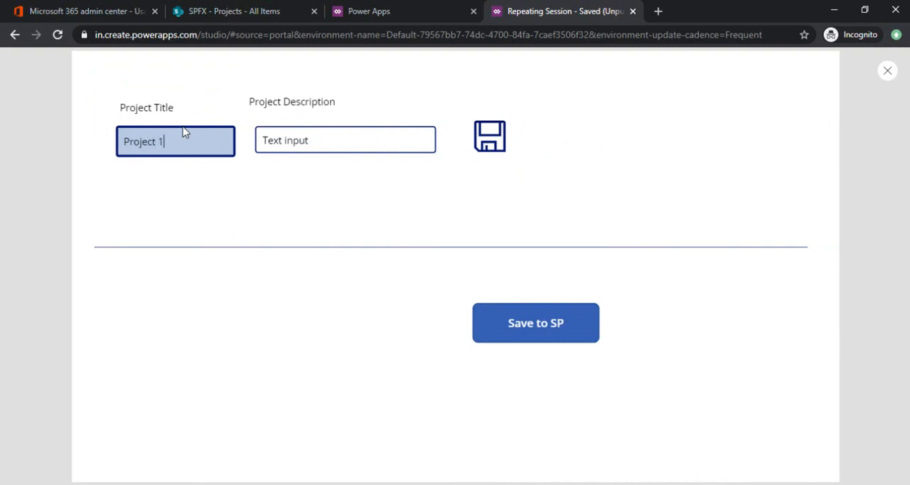
left_click_drag(339, 132, 221, 132)
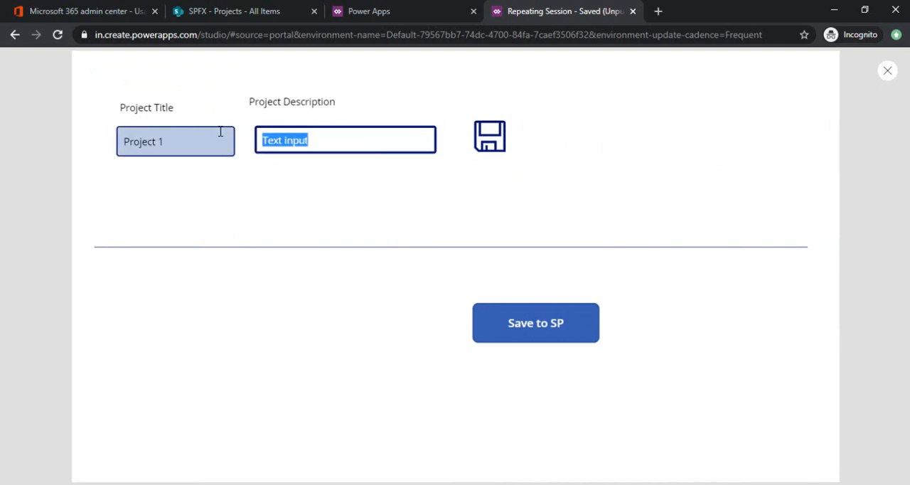
type("Desc 1")
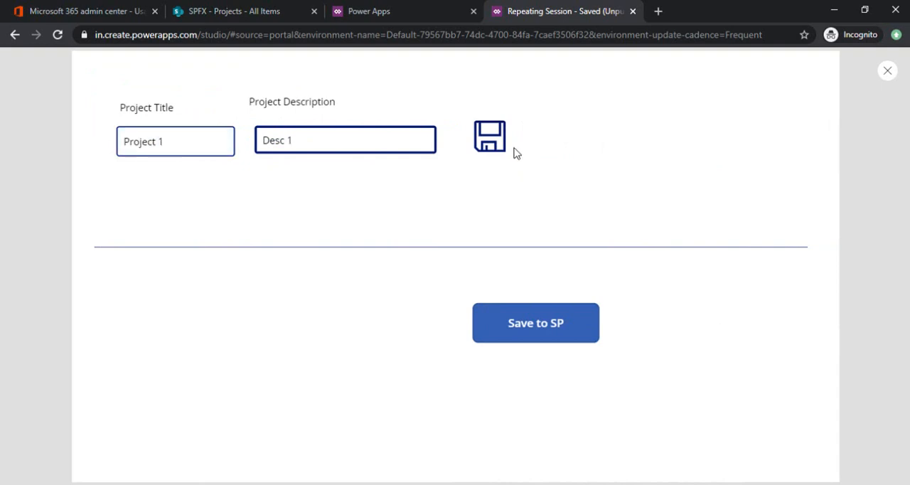
left_click(491, 138)
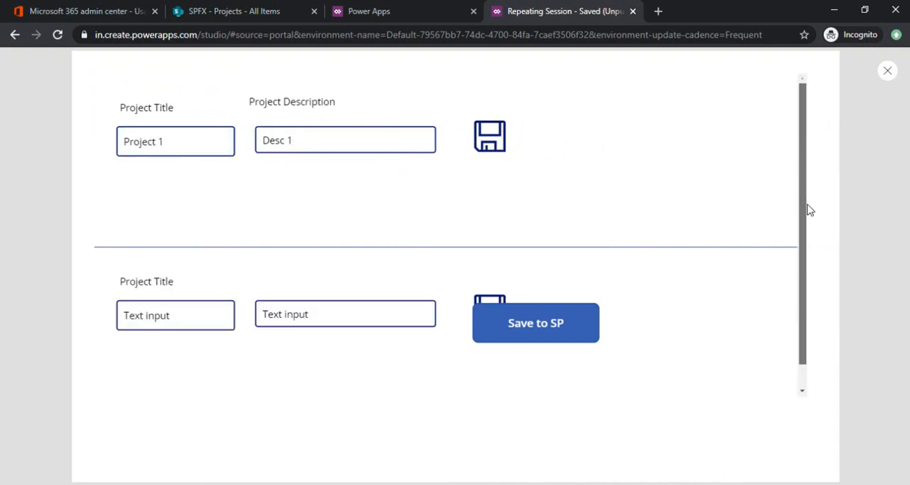
Step: Fill in the second project row with title Project2 and description Descr2, and save the row
scroll(806, 205, "down", 1)
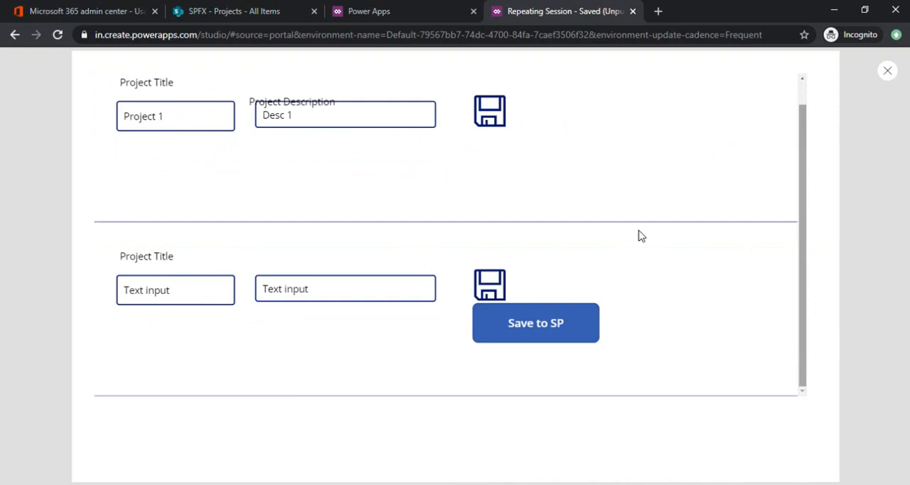
left_click(202, 282)
key("ctrl+a")
type("Pr")
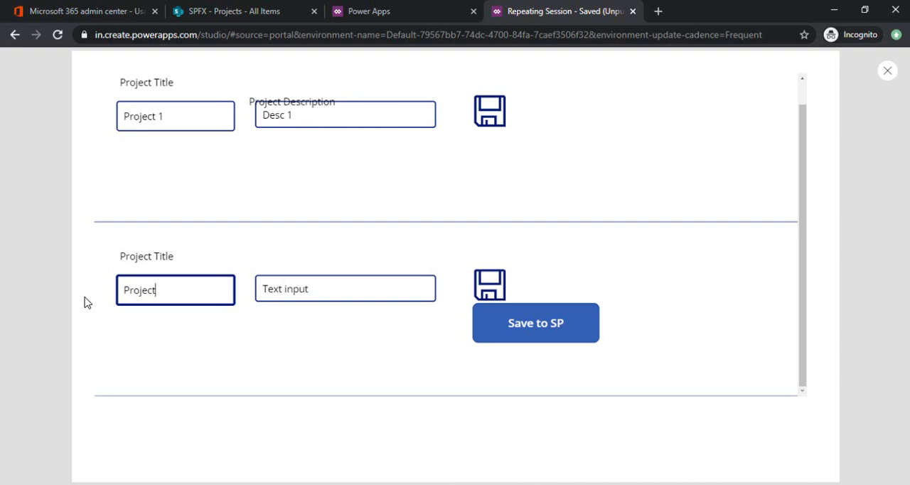
left_click_drag(319, 289, 250, 284)
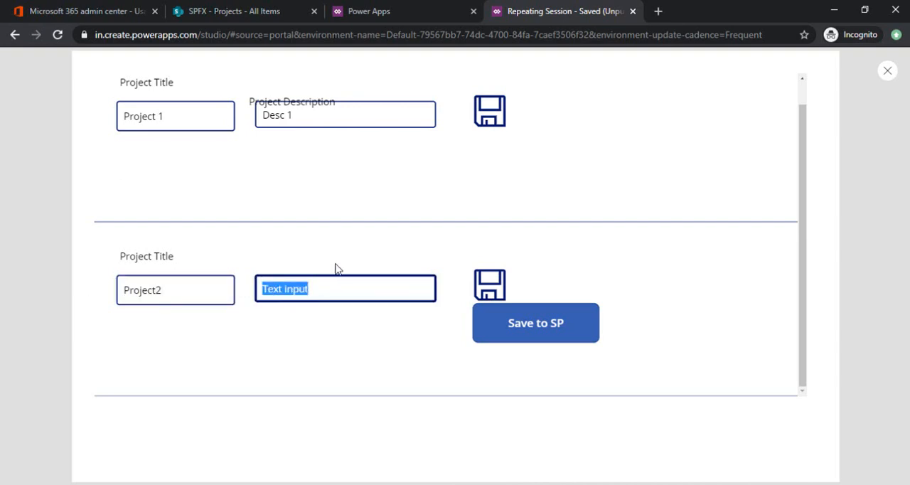
type("Descr2")
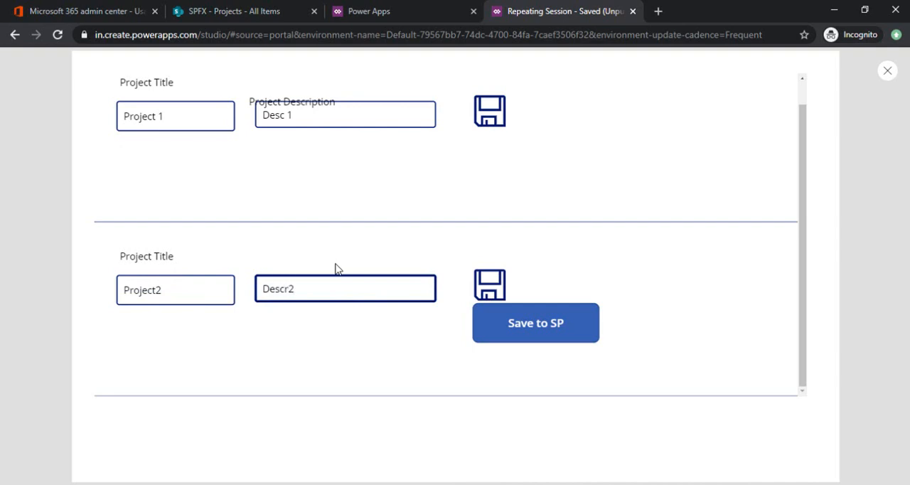
left_click(478, 297)
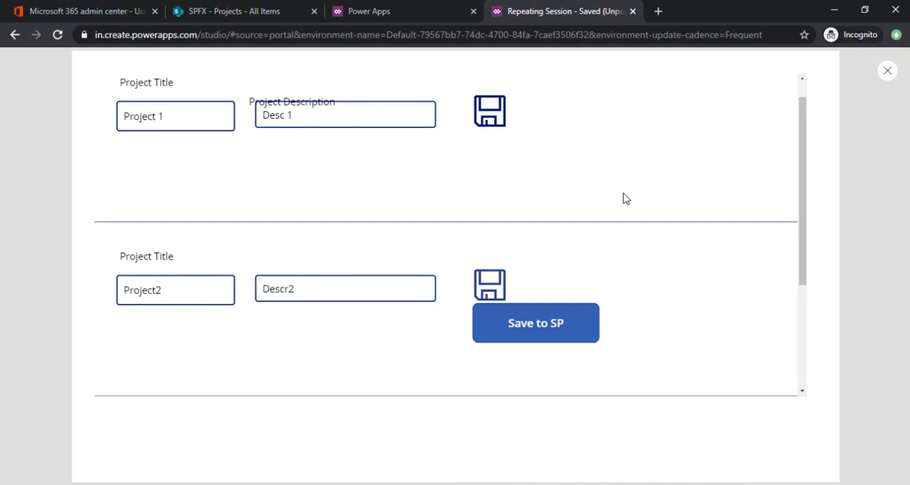
Step: Submit the collected project rows to the SharePoint list with Save to SP
left_click_drag(805, 164, 798, 283)
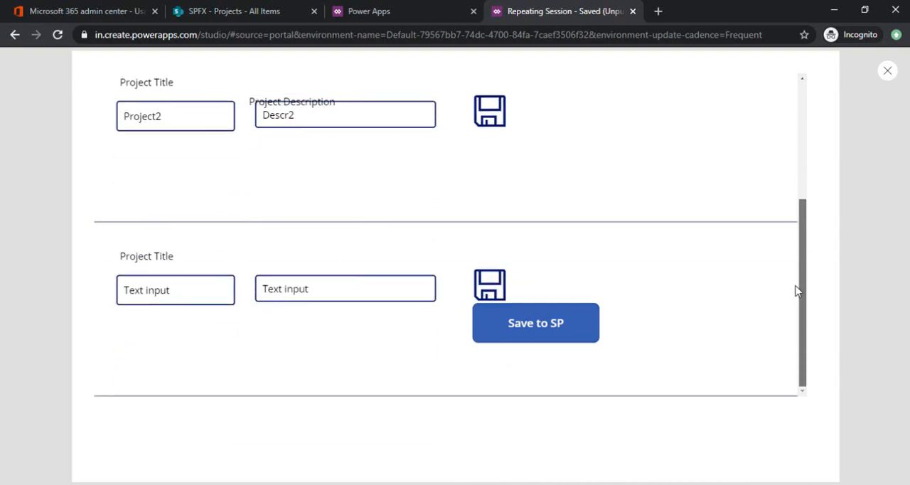
left_click_drag(788, 203, 793, 320)
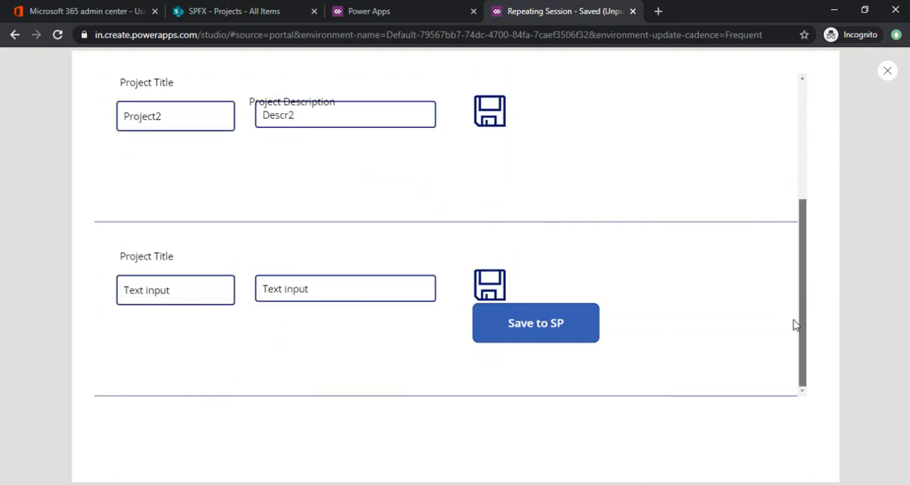
left_click(560, 328)
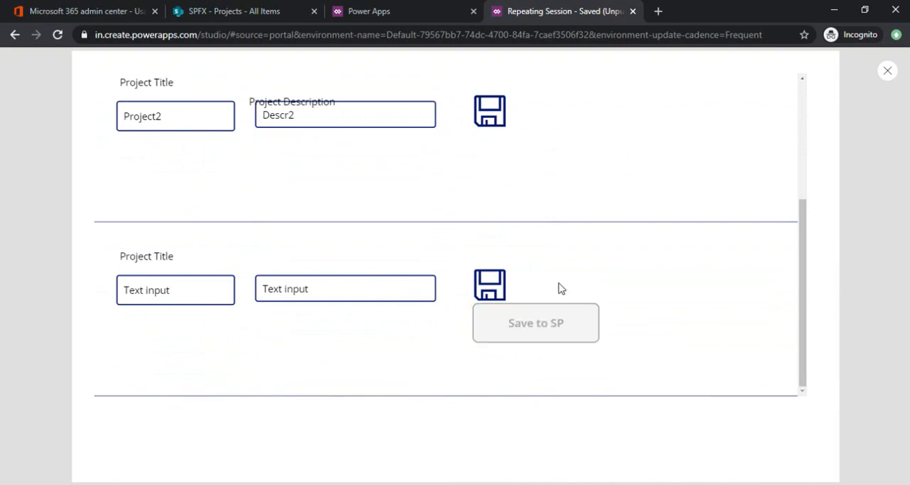
Step: Switch to the SharePoint Projects list and reload it to check for the submitted projects
left_click(245, 17)
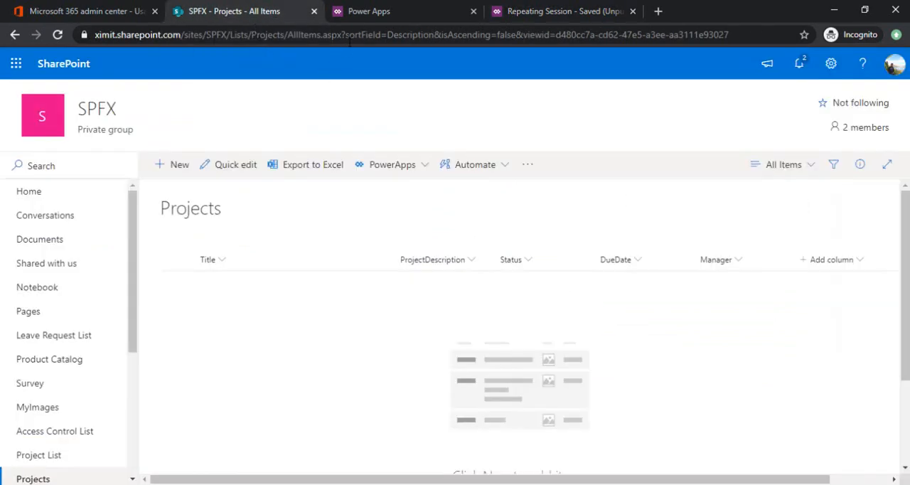
left_click(349, 40)
key("Return")
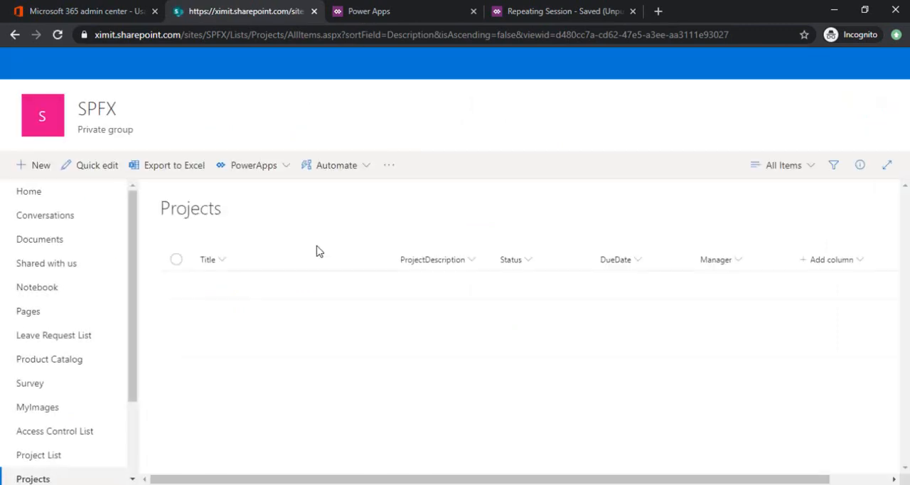
left_click(419, 34)
key("Return")
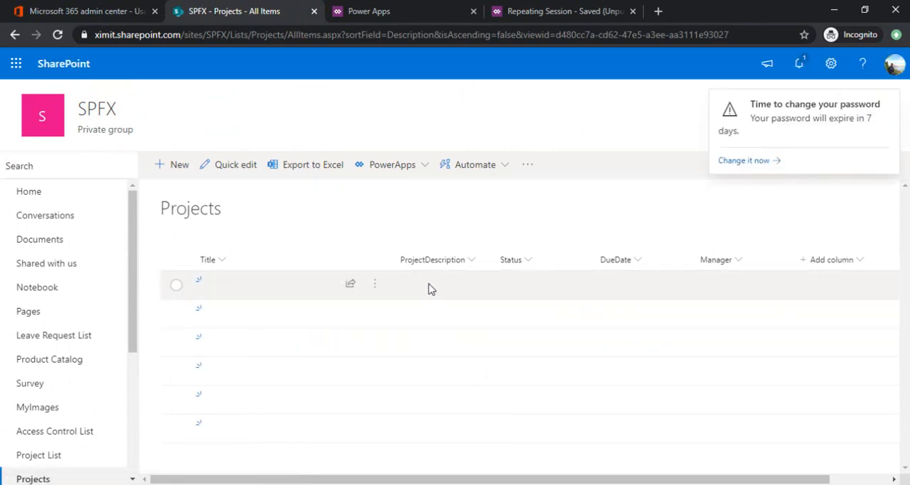
Step: Return to Power Apps, insert ThisItem as the record argument in the save icon's Patch formula, and save the app
left_click(558, 8)
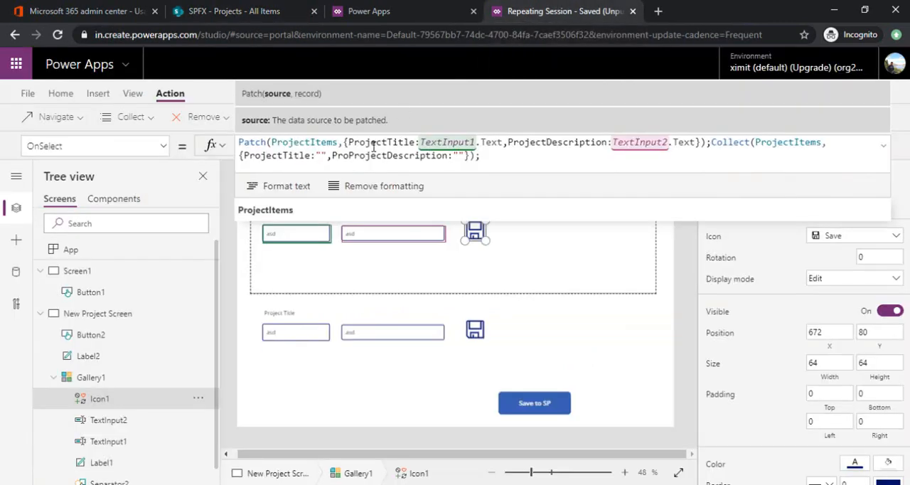
left_click(346, 143)
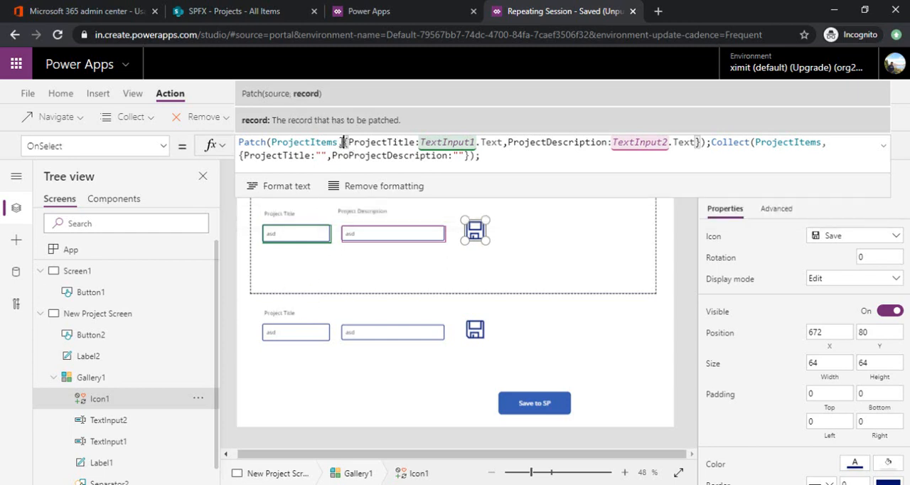
type("ThisIt")
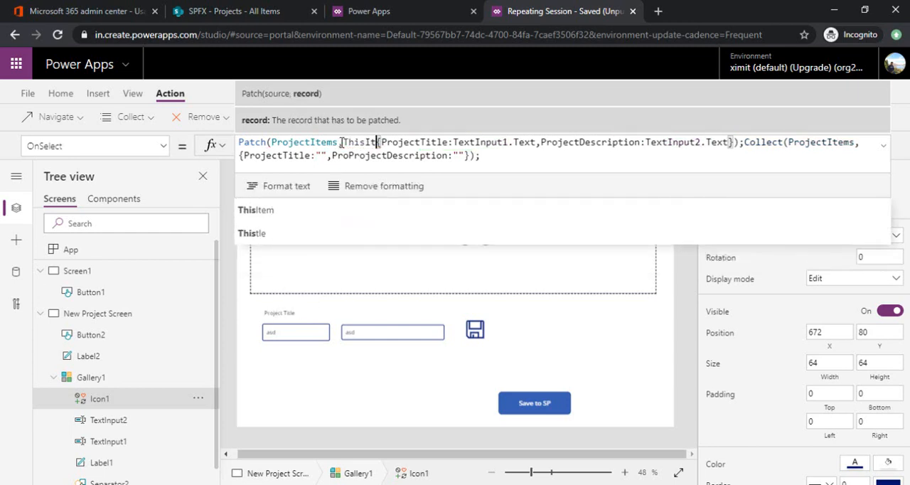
type("em,")
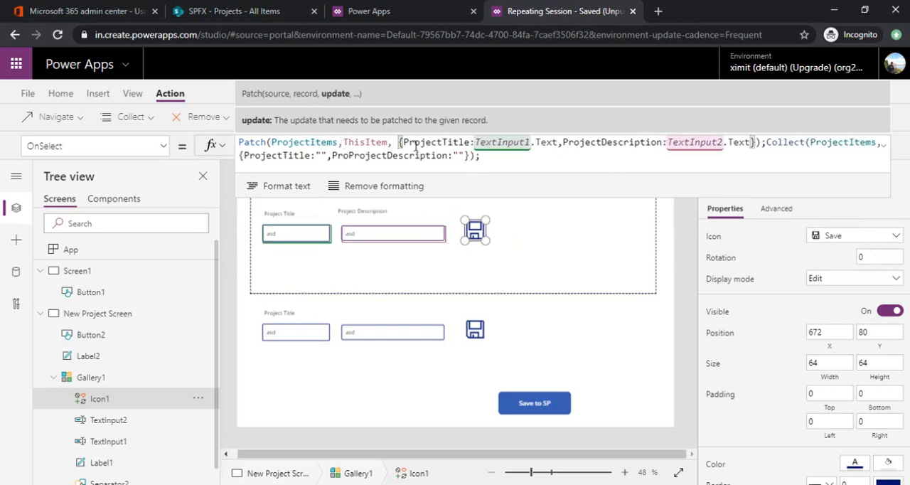
key("ctrl+s")
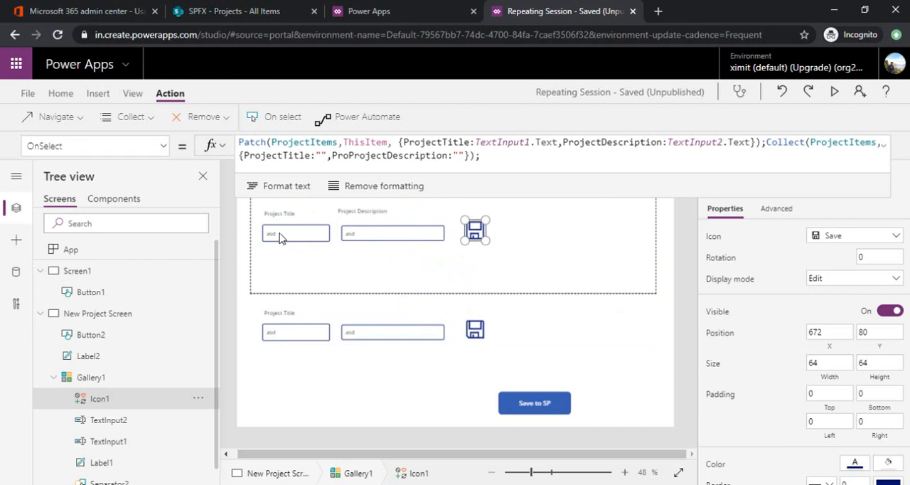
Step: Examine the Default formula of the project title text input in the gallery
left_click(281, 236)
left_click(329, 147)
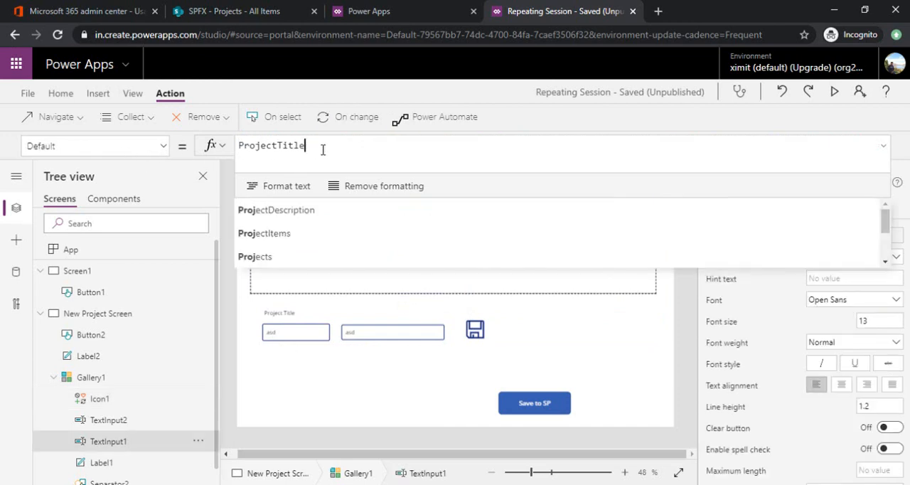
left_click_drag(329, 147, 240, 146)
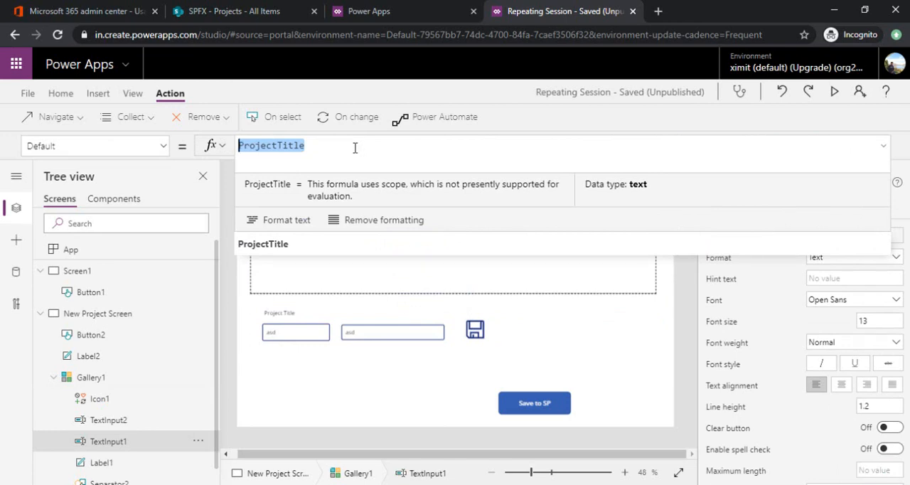
left_click(345, 147)
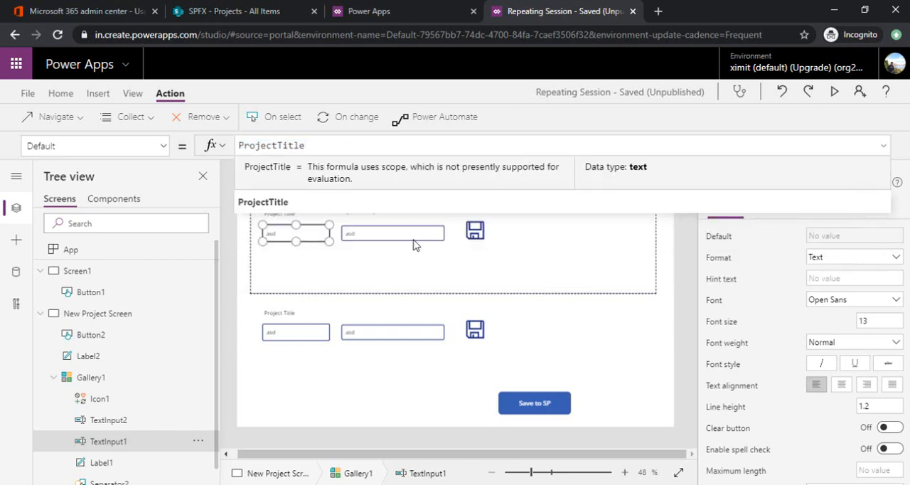
Step: Make the project description text input in the gallery slightly taller and save the app
left_click(415, 236)
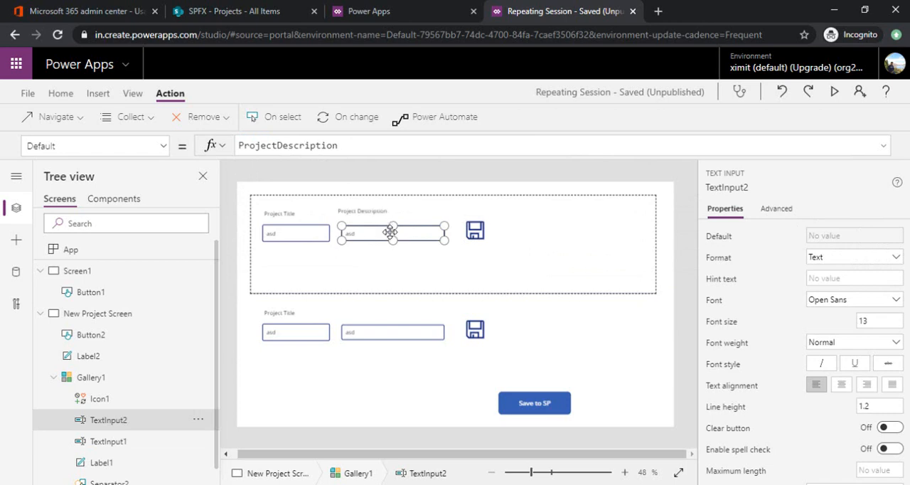
left_click_drag(396, 241, 396, 242)
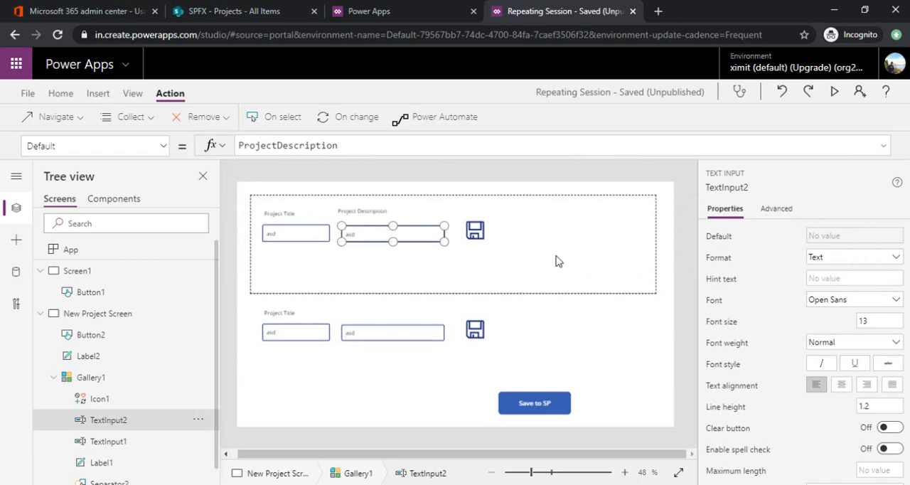
key("ctrl+s")
Step: Open Screen1 in the app, switch to the SharePoint Projects list and delete all its items
left_click(128, 293)
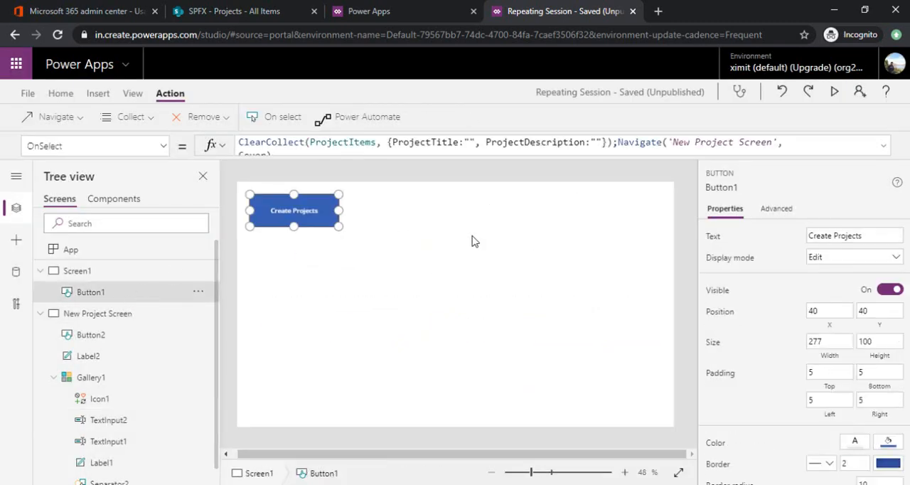
left_click(228, 11)
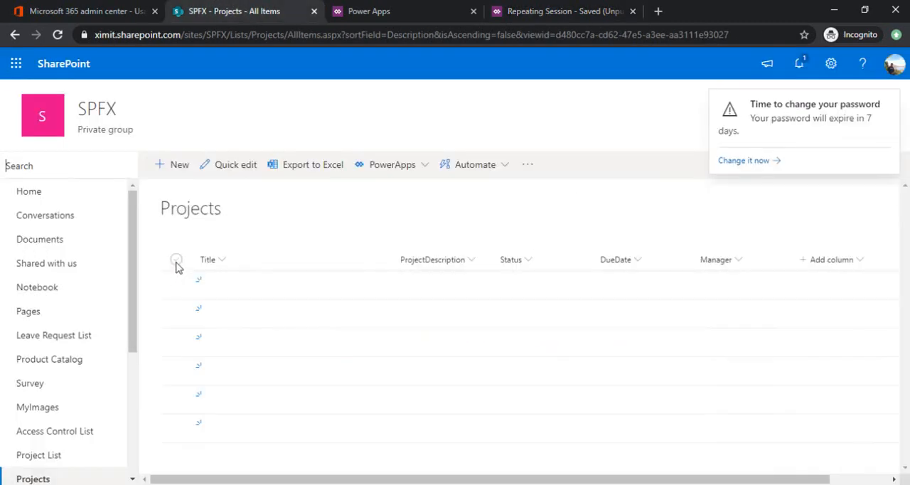
left_click(176, 260)
left_click(174, 164)
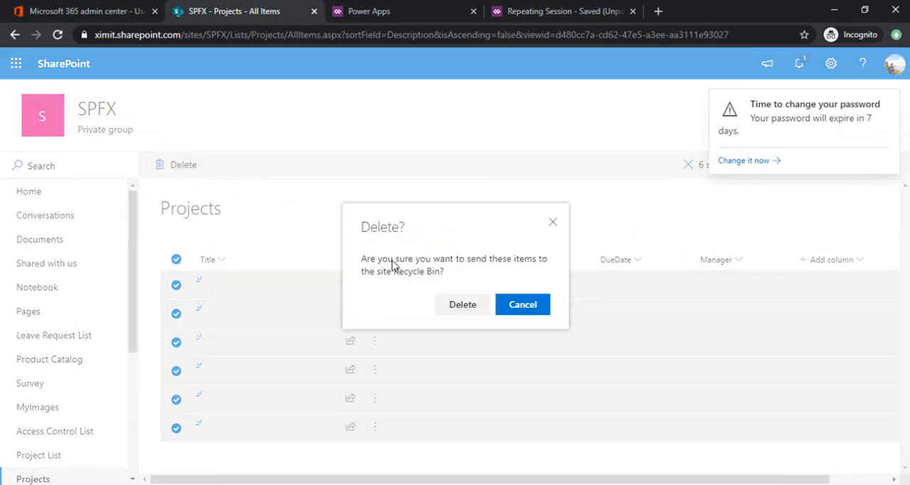
left_click(461, 313)
Step: Return to Power Apps, preview the app from Screen1 and open the project entry screen through Create Projects
left_click(547, 11)
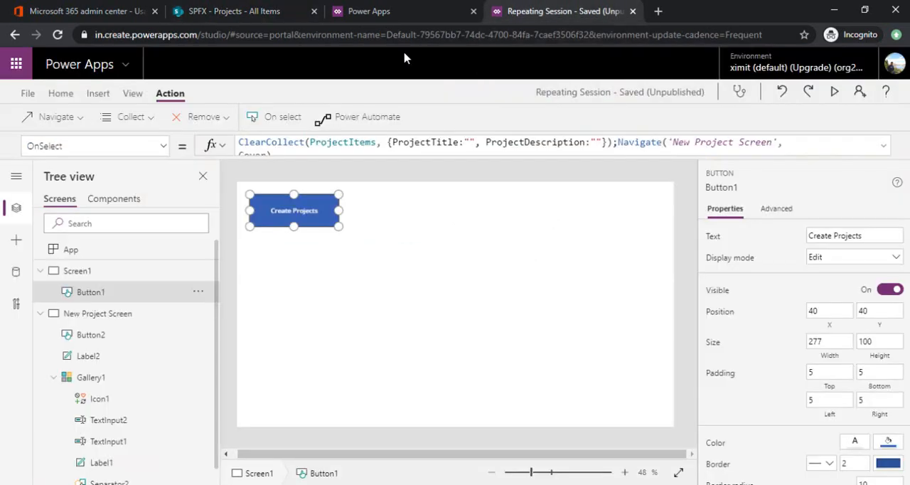
left_click(835, 91)
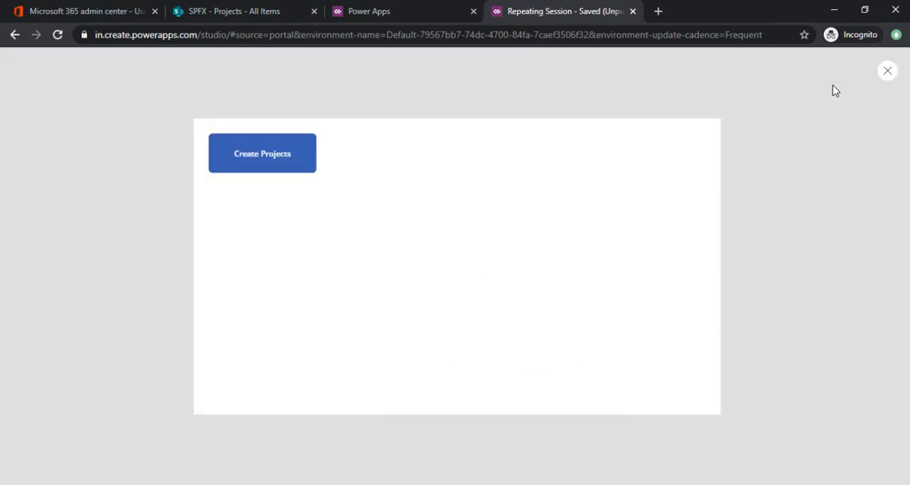
left_click(229, 125)
Step: Fill in the first project row with title Projec1 and description des1, and save the row
left_click(211, 147)
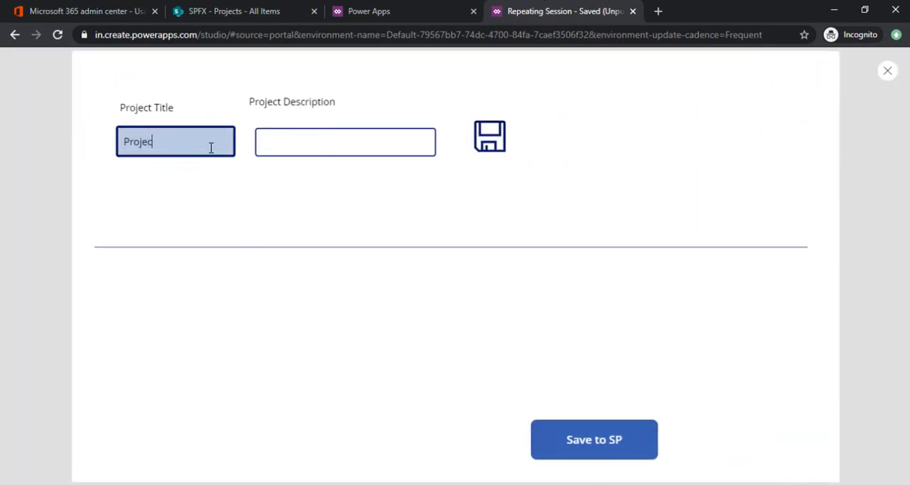
left_click(346, 130)
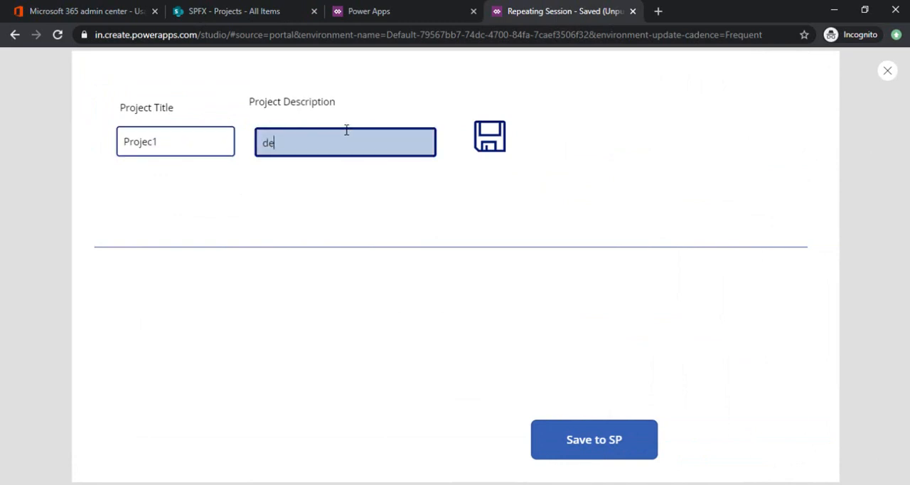
left_click(502, 147)
Step: Fill in the second project row with title projec2 and a description beginning with desc, and save the row
left_click(180, 311)
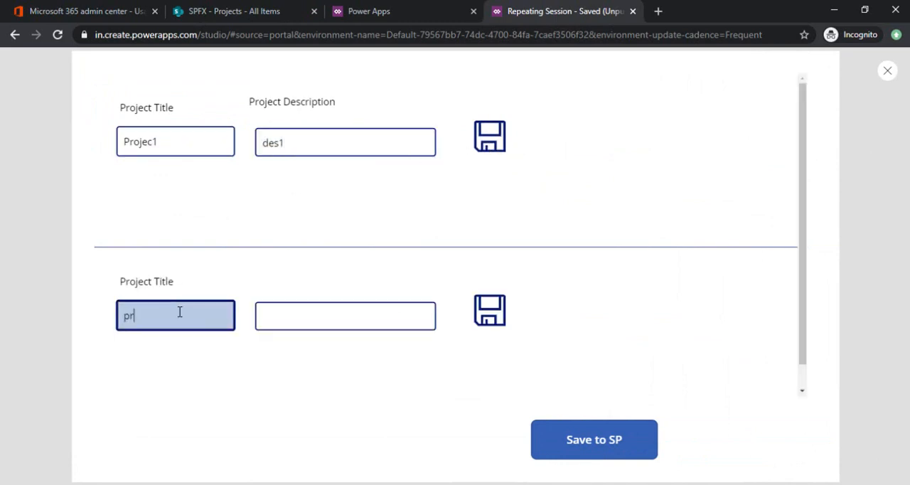
type("projec2")
left_click(318, 321)
type("desc2")
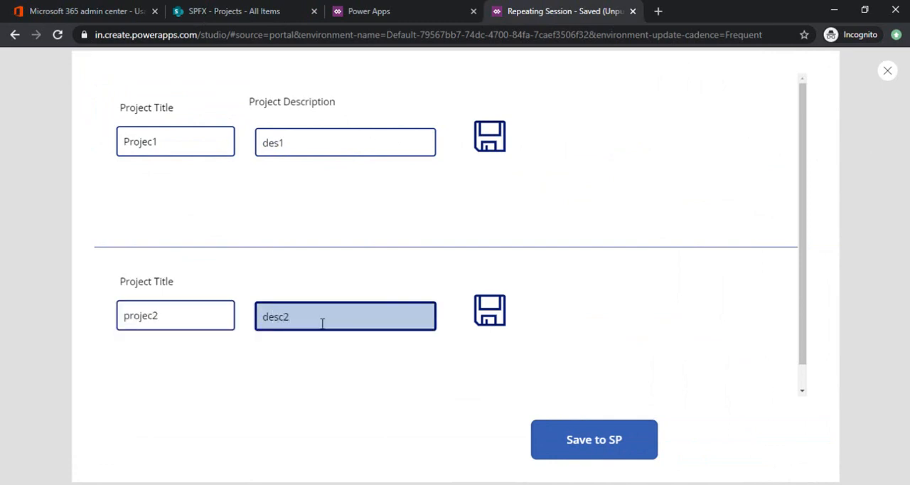
left_click(490, 311)
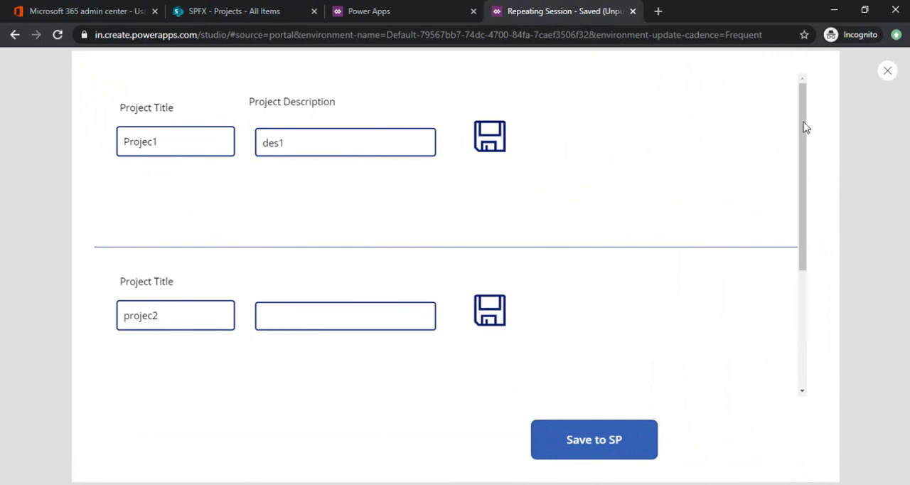
Step: Save the collected projects to SharePoint, switch to the Projects list and reload it to check the created items
left_click_drag(804, 148, 816, 288)
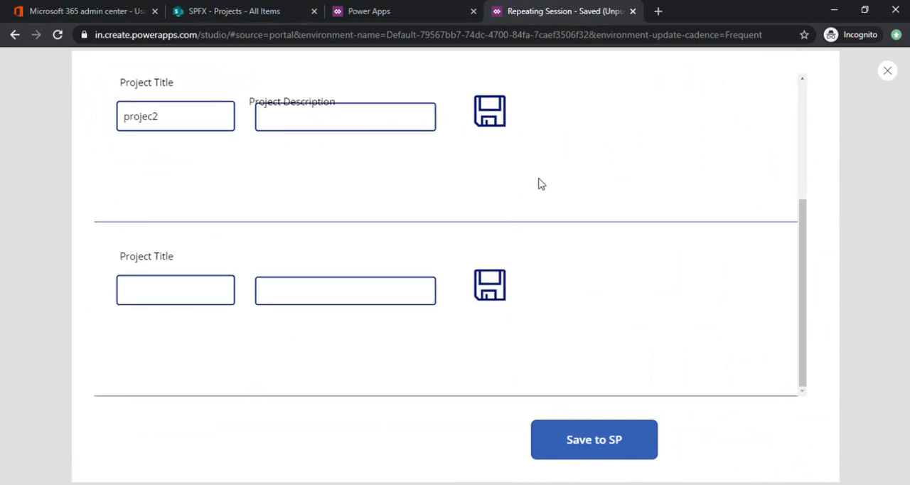
left_click(579, 444)
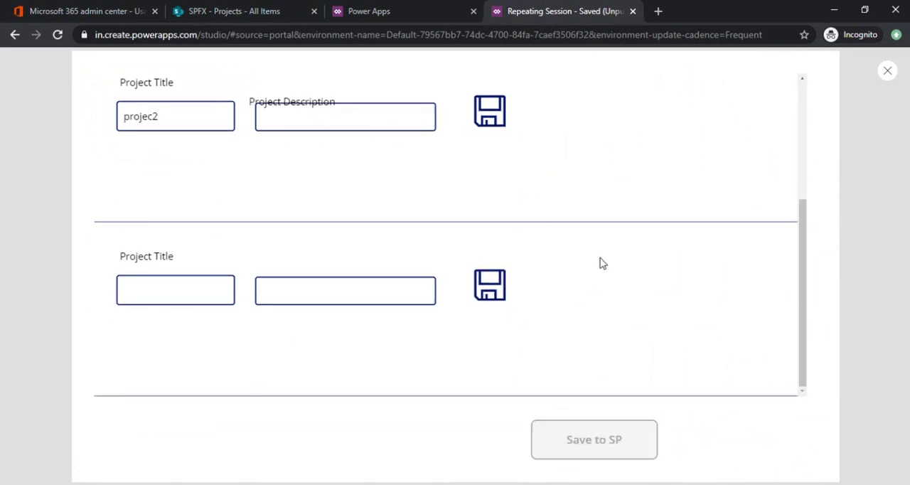
left_click(247, 6)
key("F5")
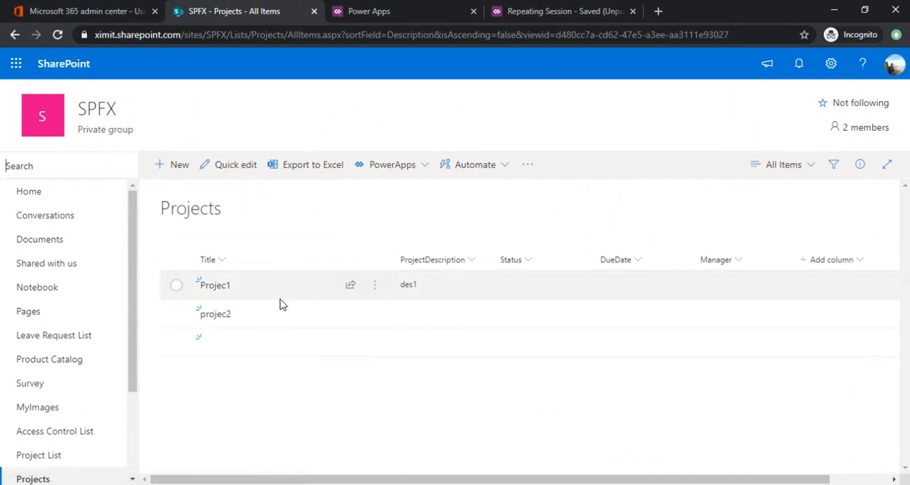
left_click(423, 40)
key("Return")
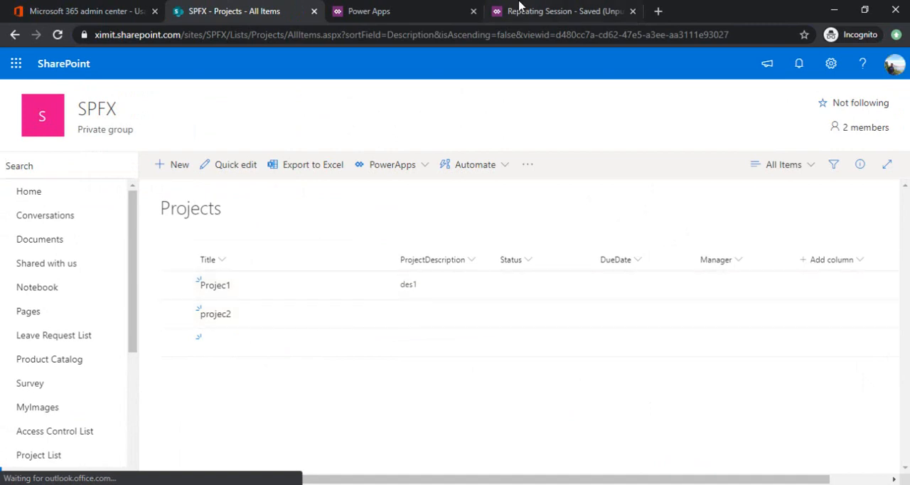
left_click(177, 344)
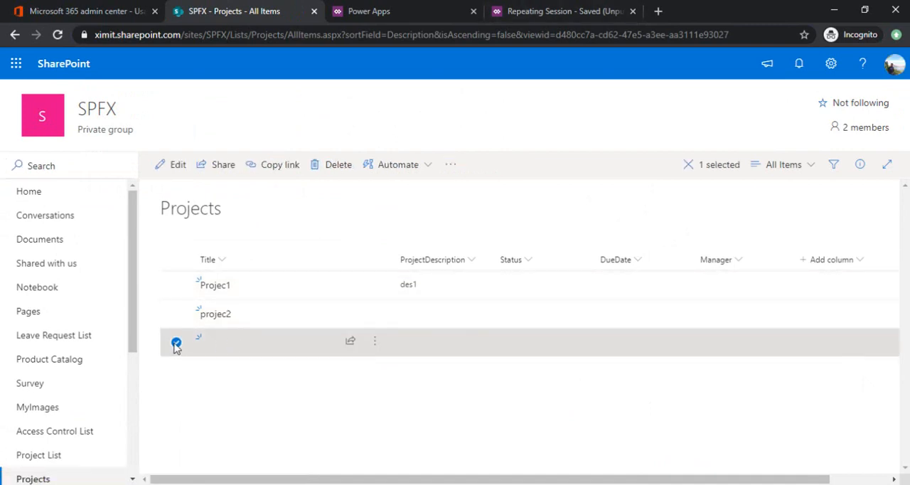
left_click(177, 344)
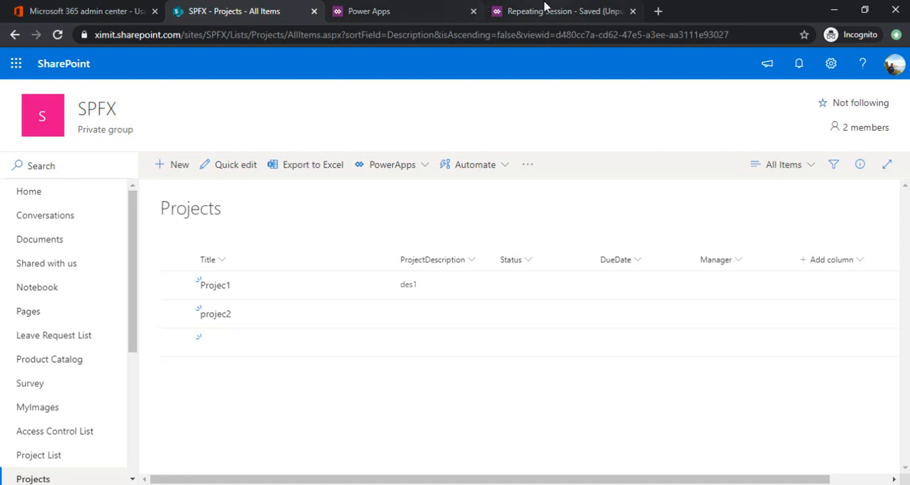
Step: Return to Power Apps, close the preview and inspect the OnSelect formula of the gallery's save icon
left_click(544, 10)
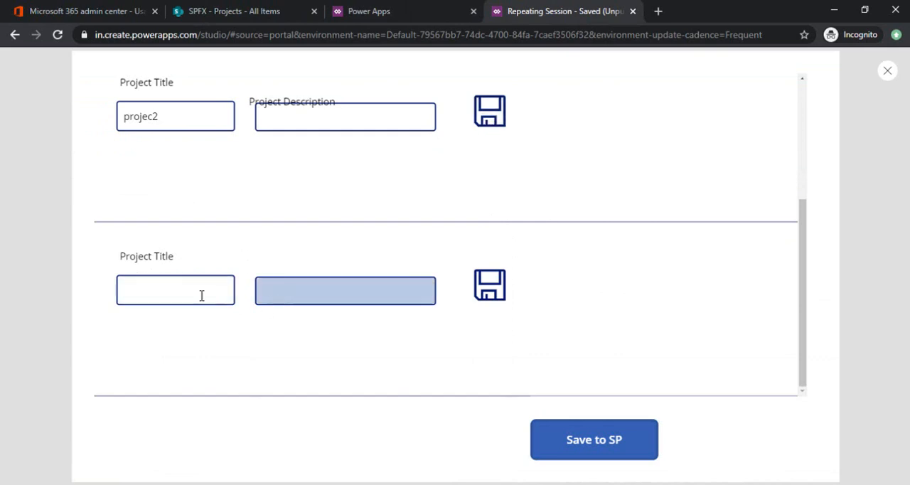
left_click(367, 8)
left_click(517, 7)
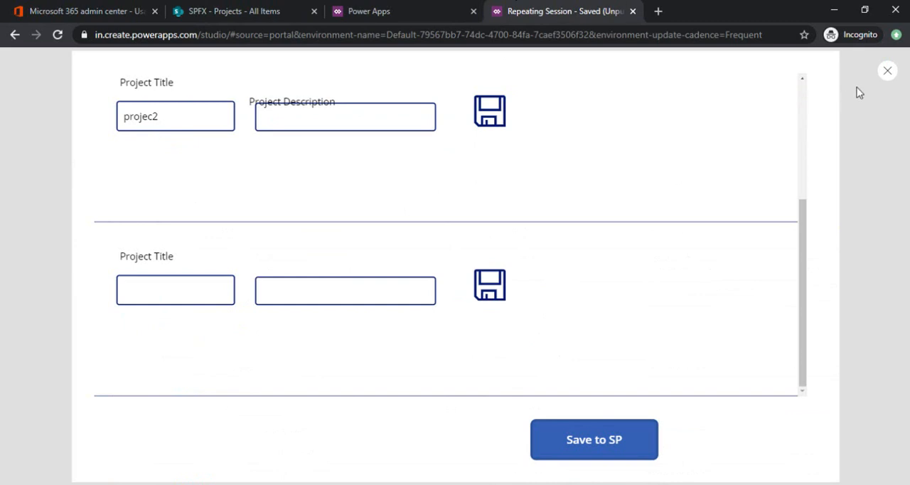
left_click(889, 71)
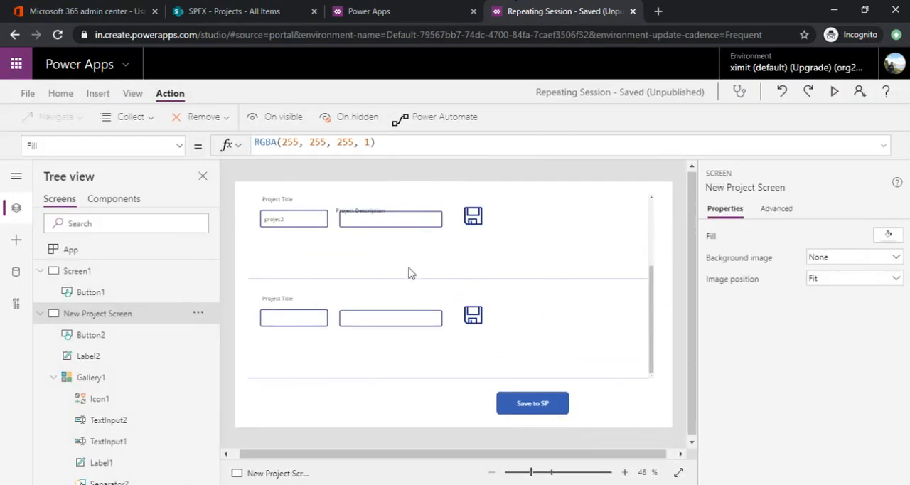
left_click(474, 310)
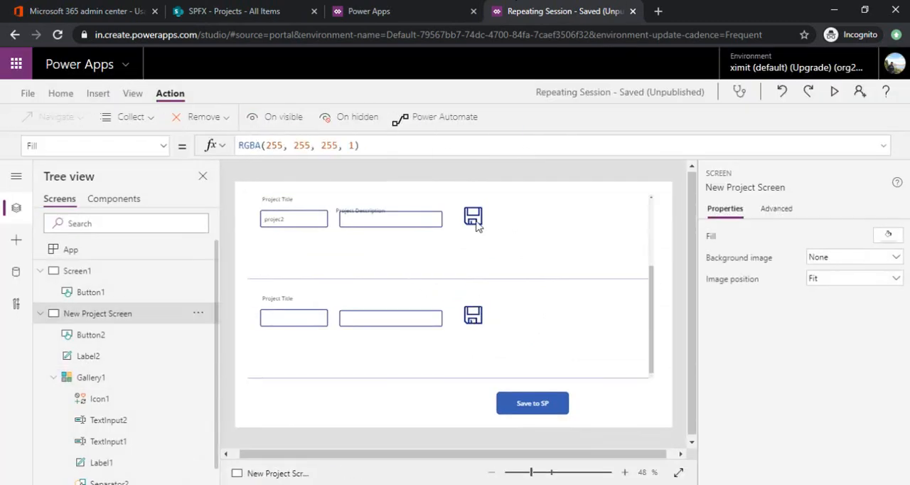
left_click(574, 155)
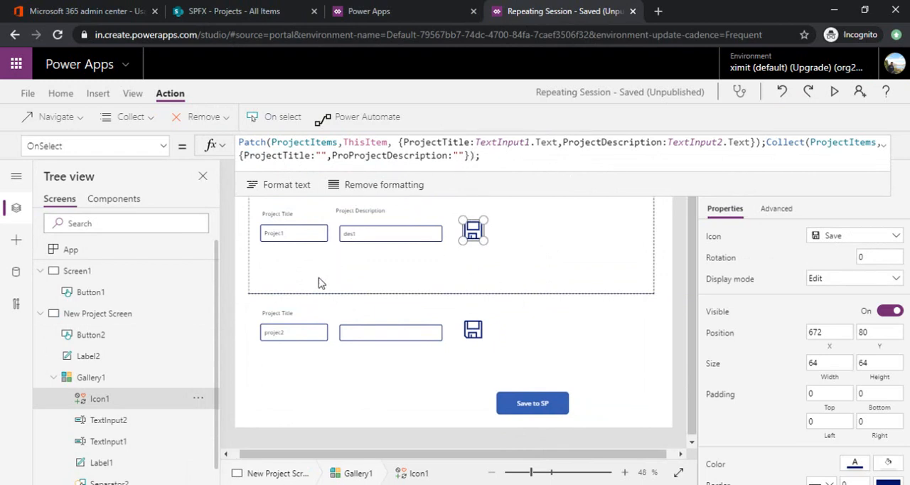
Step: In the Save to SP button's OnSelect formula, insert If(IsBlank(ProjectTitle), before the Patch call inside ForAll
left_click(512, 408)
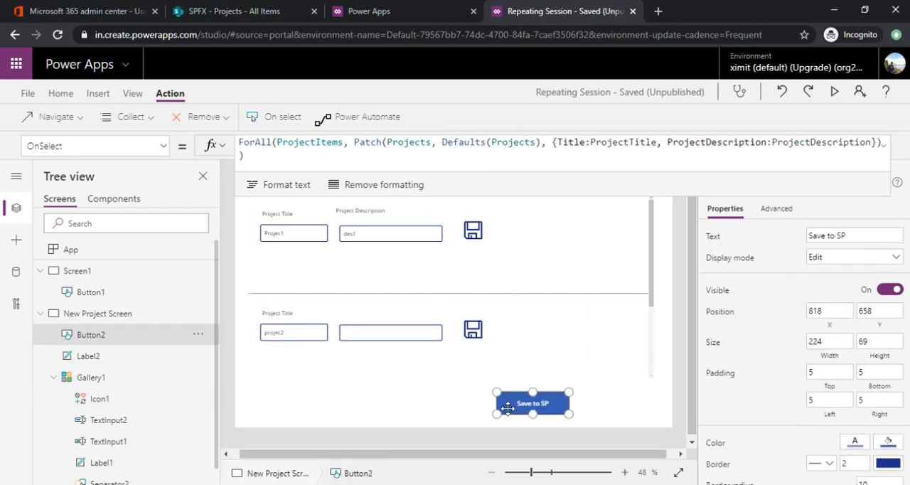
left_click(356, 144)
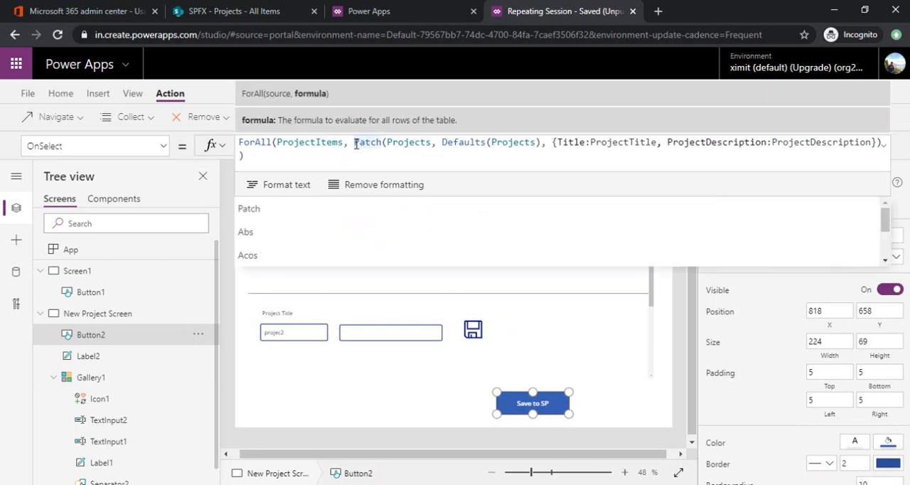
type("If()")
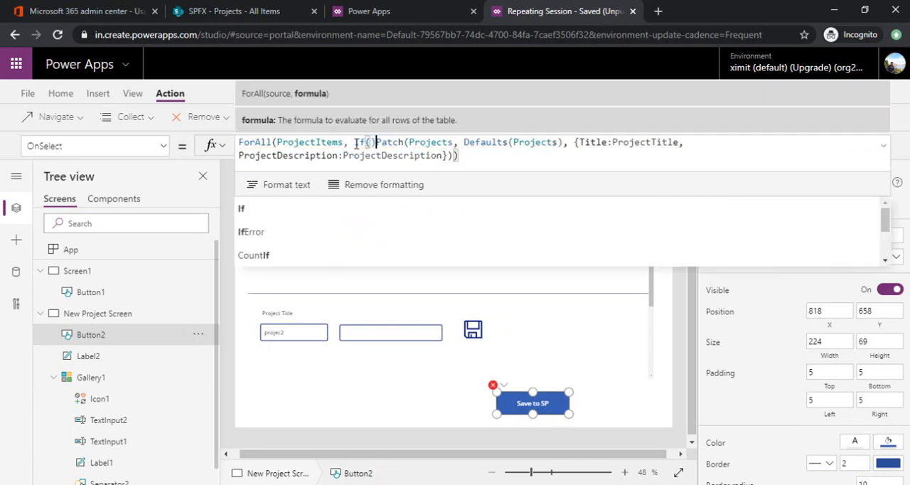
key("Left")
type("IS")
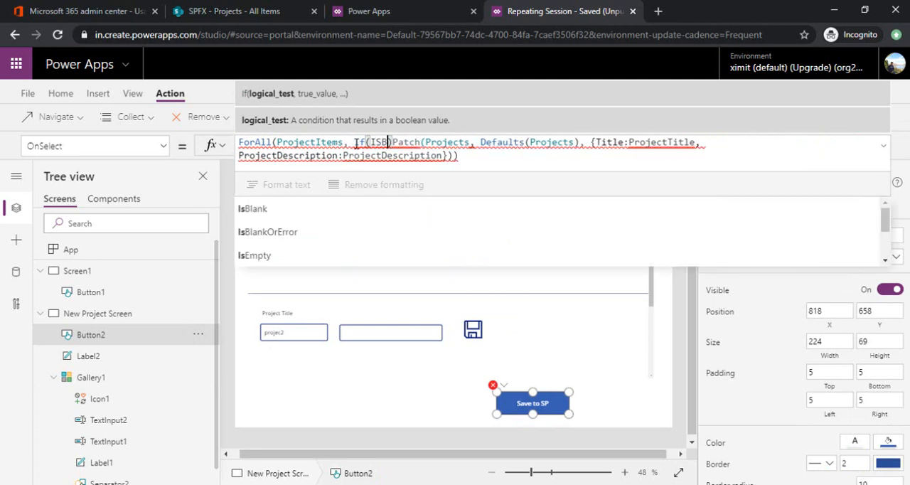
type("Blank(")
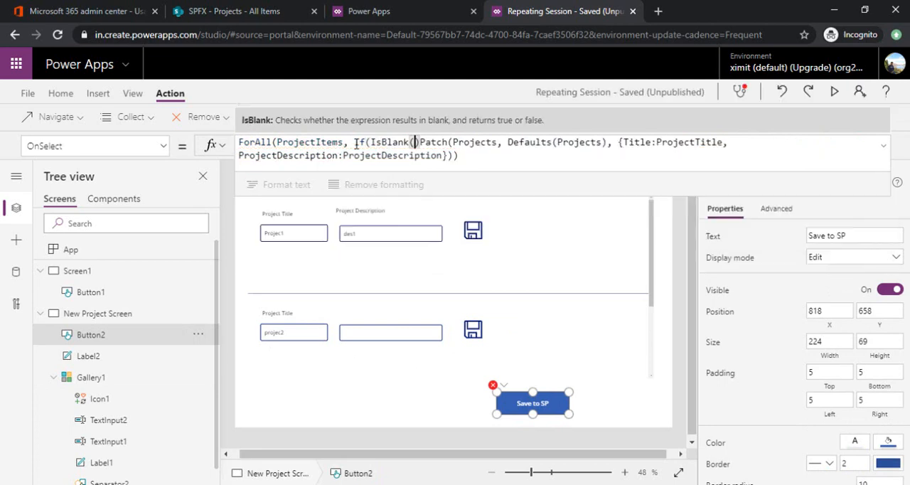
key("Left")
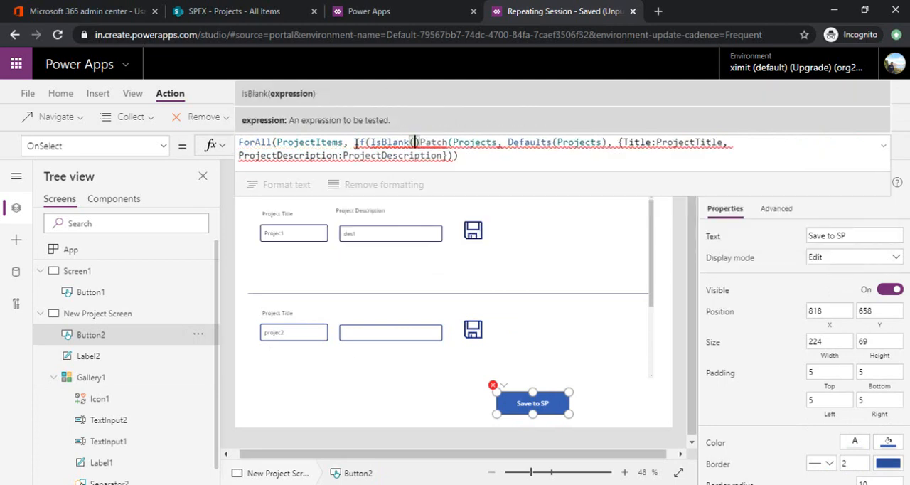
type("ProjectTit")
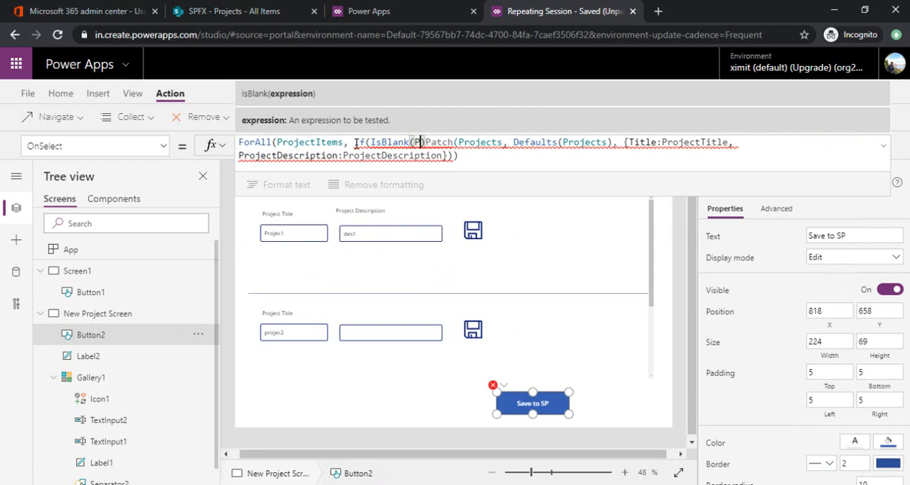
type("el")
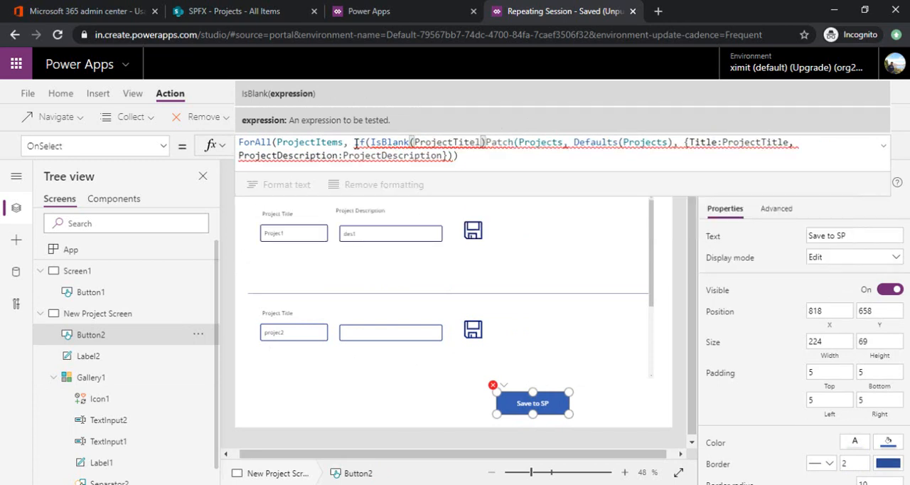
key("BackSpace")
key("BackSpace")
type("le")
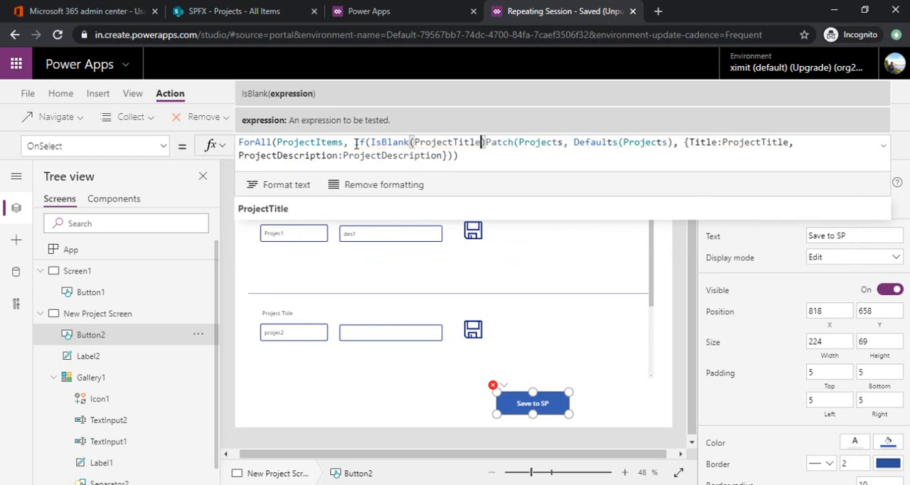
type("),")
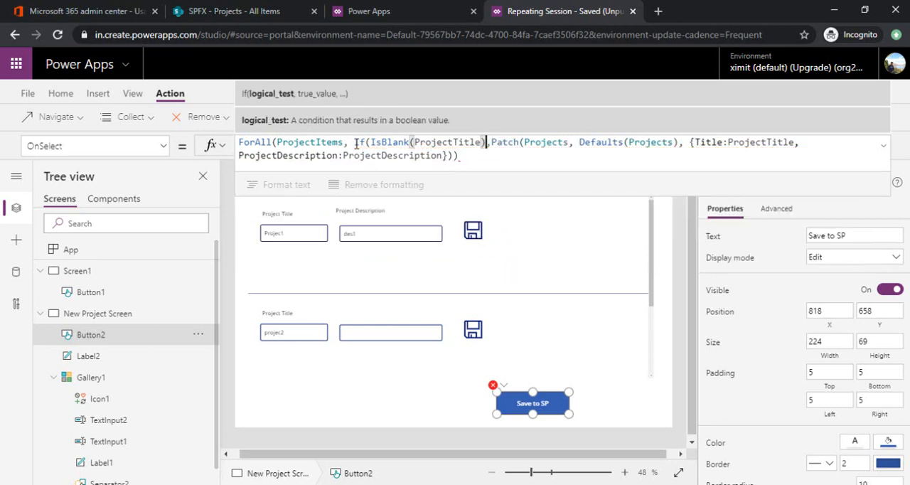
Step: Negate the condition to !IsBlank(ProjectTitle), close the If with an extra parenthesis at the formula's end, and save the app
key("Left")
key("Left")
key("Left")
key("Left")
key("Left")
key("Left")
key("Left")
key("Left")
key("Left")
key("Left")
key("Left")
key("Left")
key("Left")
key("Left")
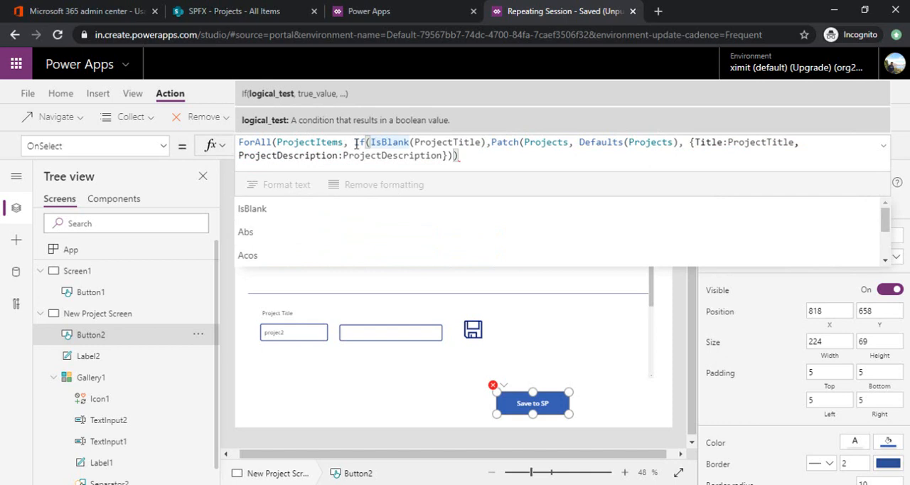
type("!")
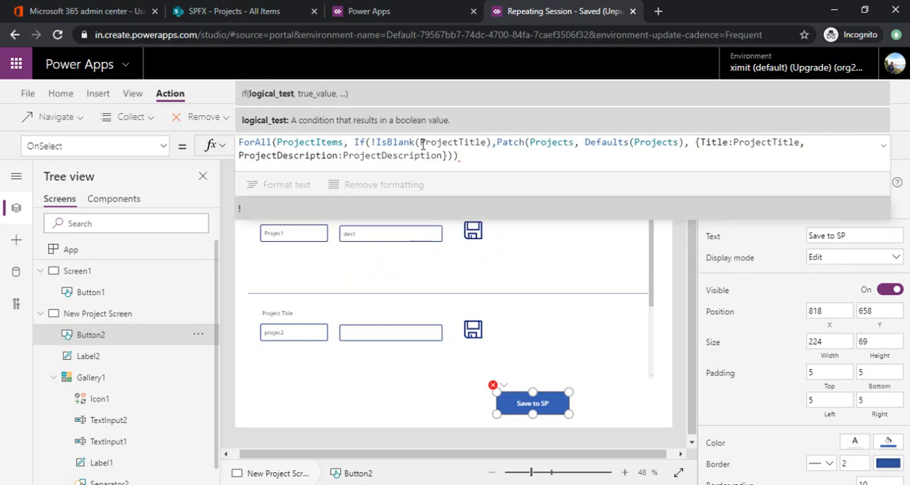
type(")")
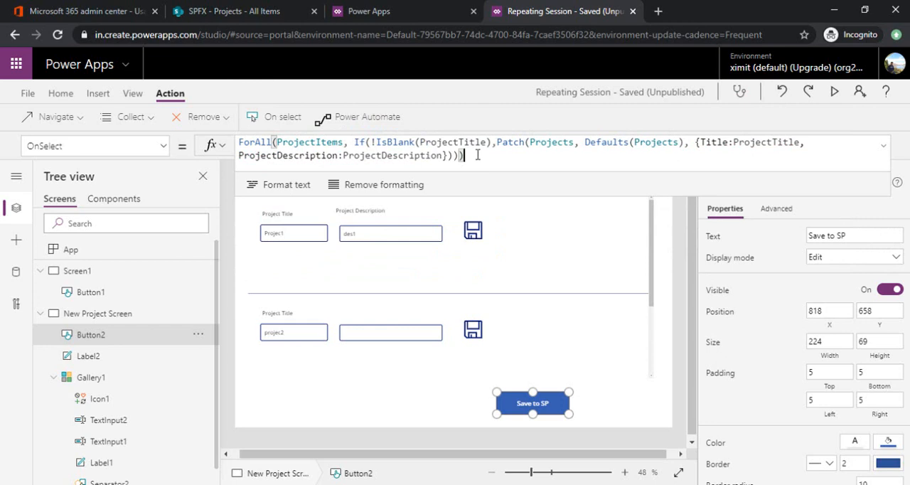
key("ctrl+s")
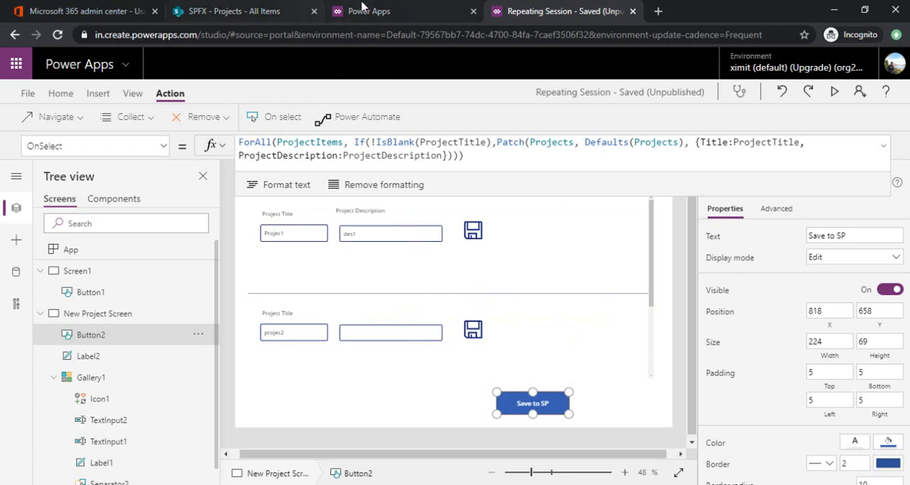
Step: Start previewing the app from Screen1, and switch to the SharePoint Projects list to delete all its items
left_click(118, 291)
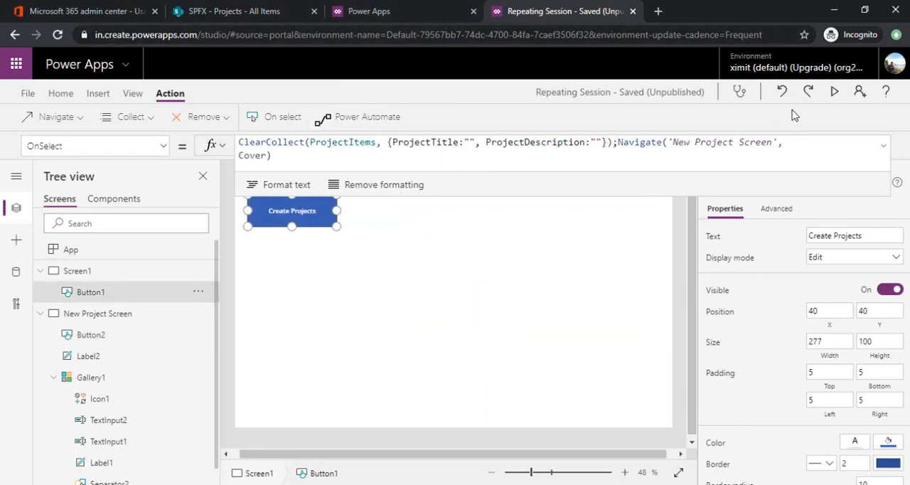
left_click(835, 92)
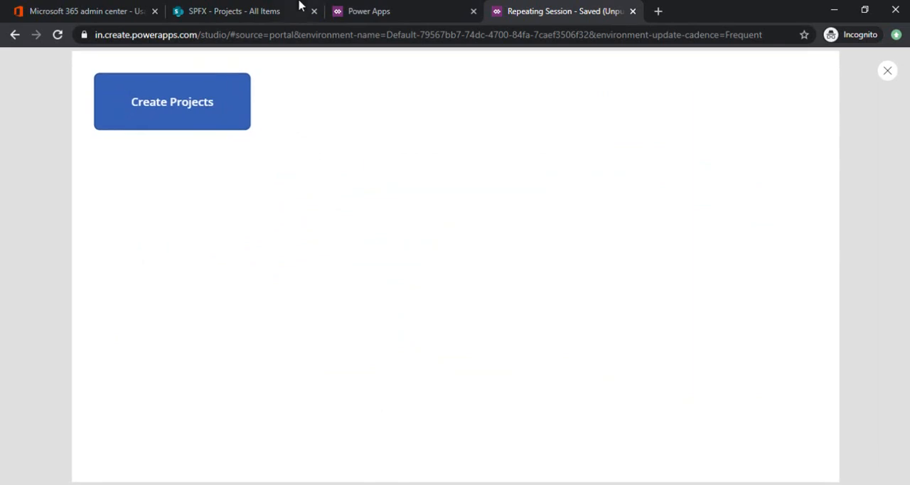
left_click(223, 7)
left_click(176, 260)
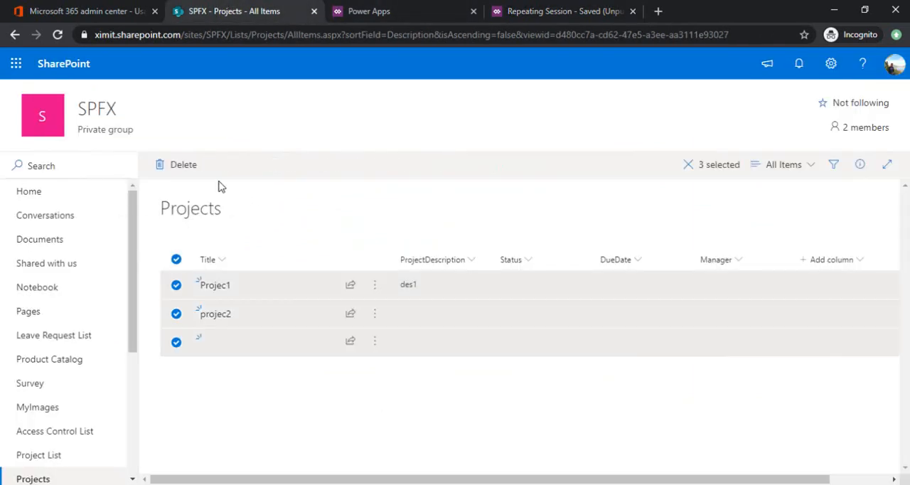
left_click(178, 164)
left_click(460, 305)
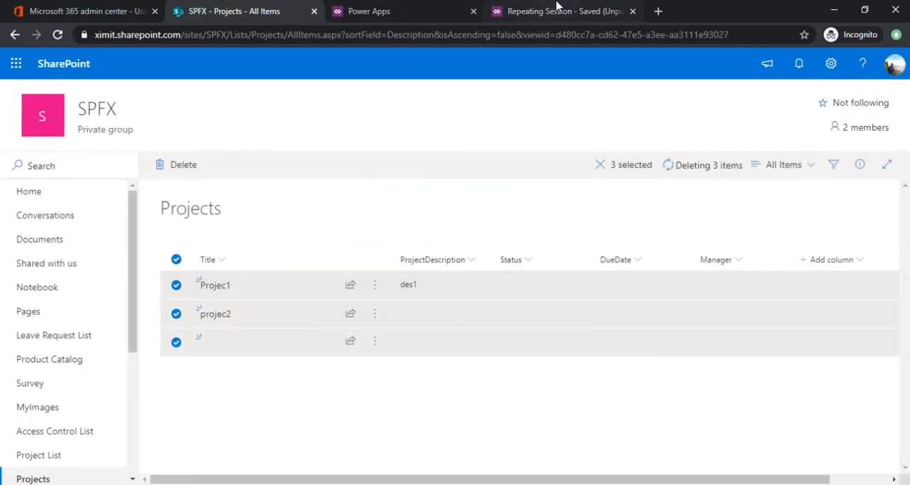
Step: Return to the app preview, open the project entry screen through Create Projects and save a first row titled Project1 with description Desc1
left_click(555, 11)
left_click(235, 115)
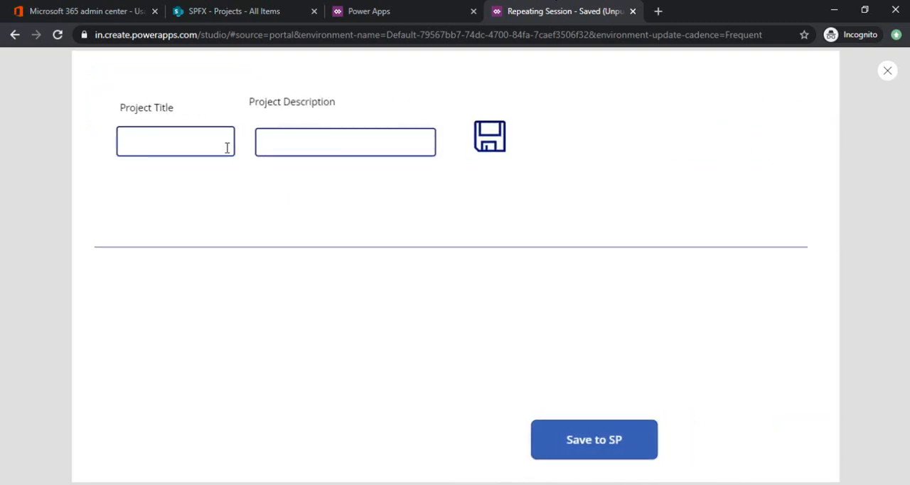
left_click(222, 143)
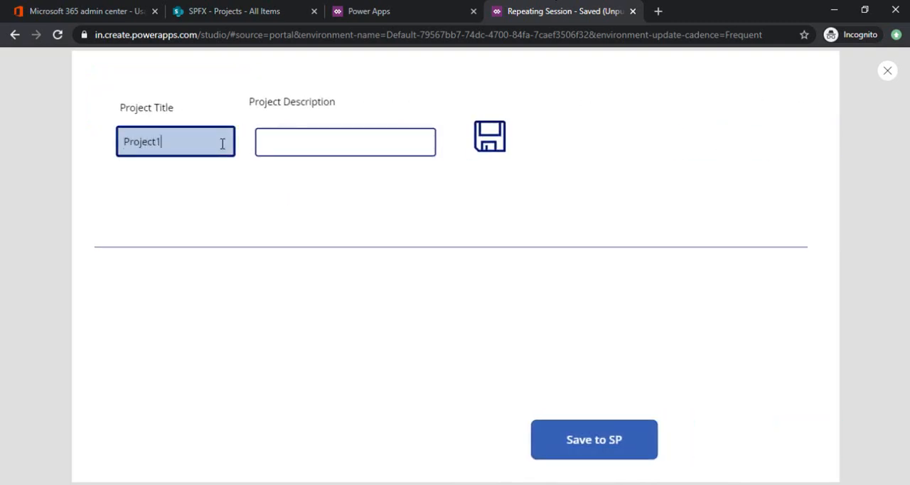
left_click(347, 141)
type("Desc1")
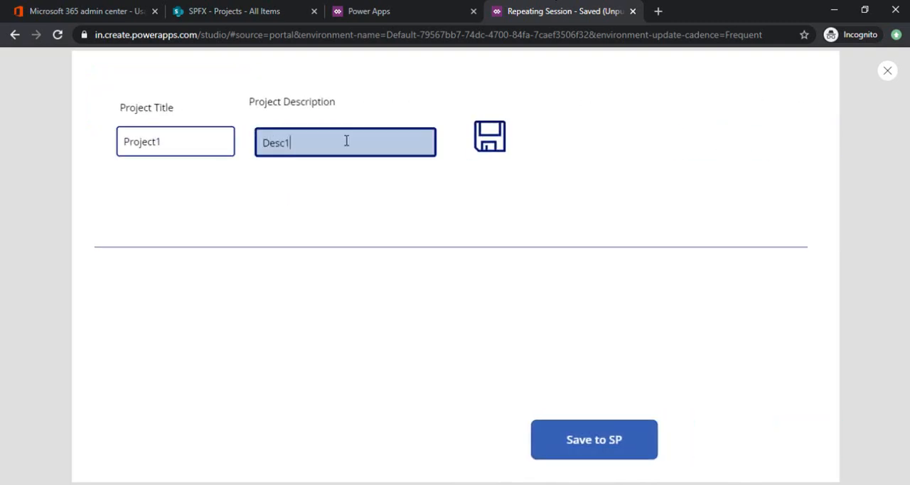
left_click(504, 141)
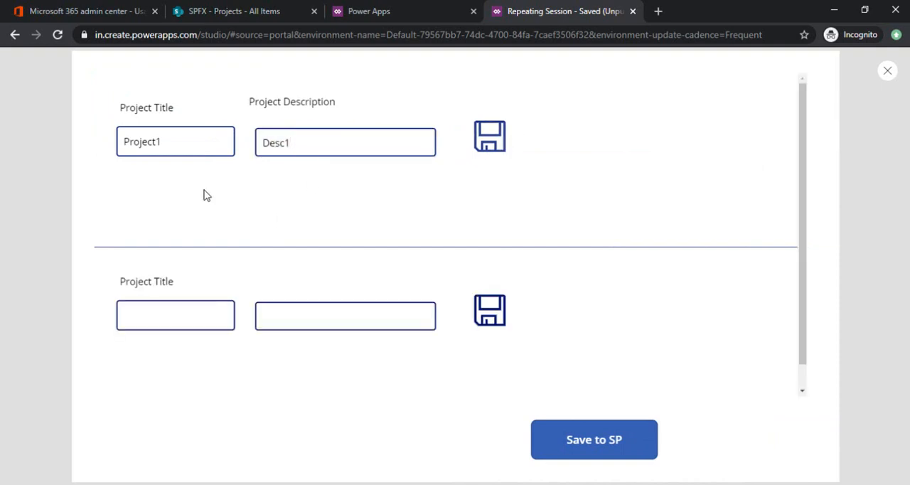
Step: Fill the second gallery row with title Project2 and description Desc2, and save that row to the collection
left_click(184, 314)
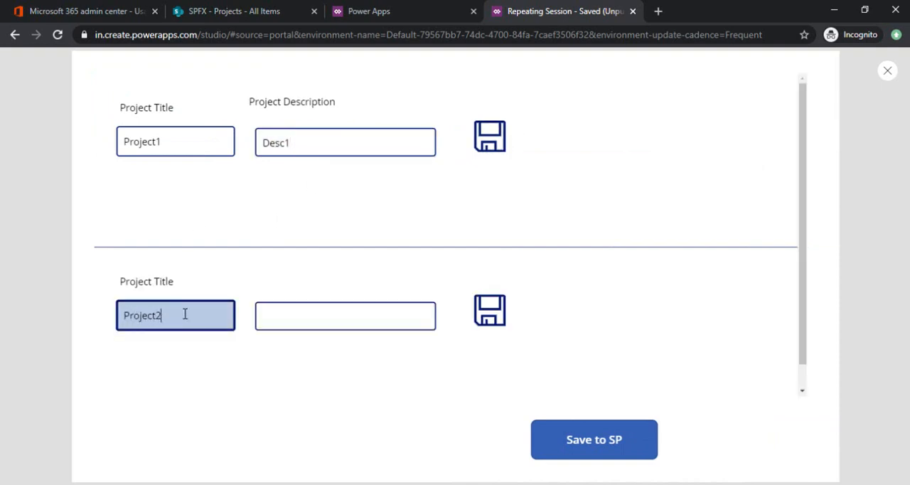
left_click(325, 310)
type("Desc2")
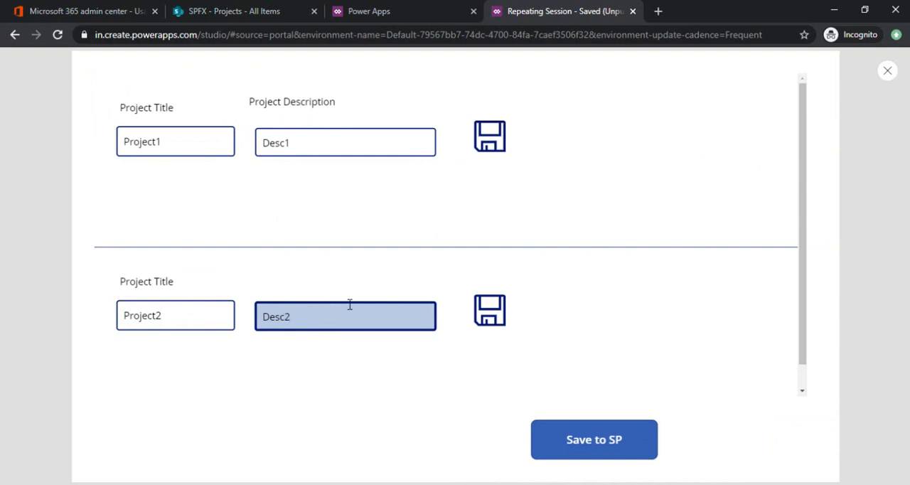
left_click(491, 310)
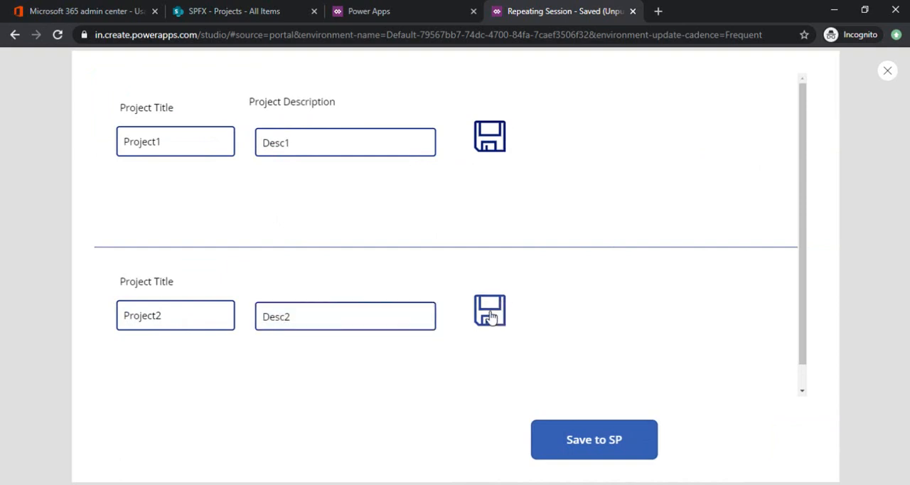
Step: Save the collected projects to SharePoint, leaving the third row blank, and check the items in the SharePoint Projects list
scroll(806, 285, "down", 3)
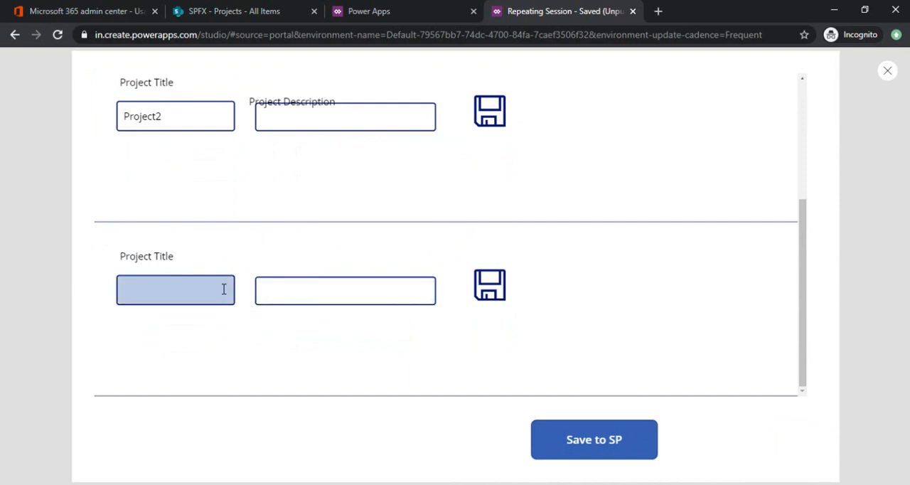
left_click(584, 445)
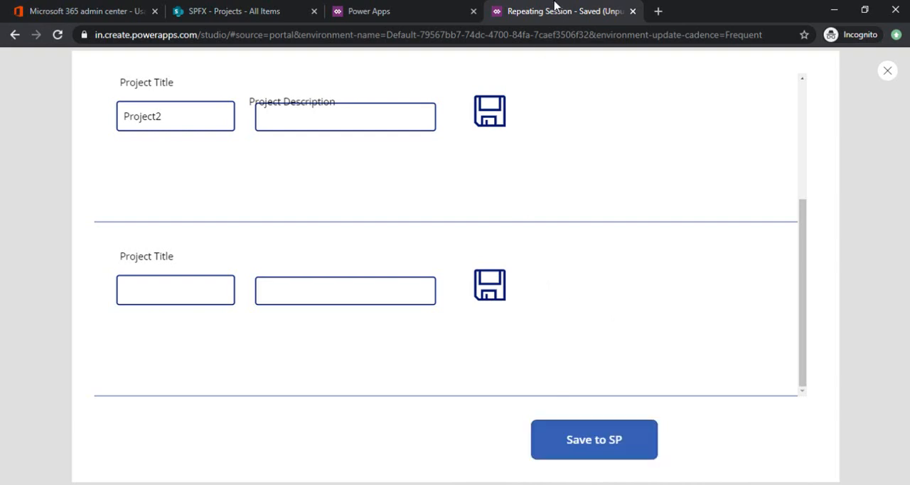
left_click(250, 6)
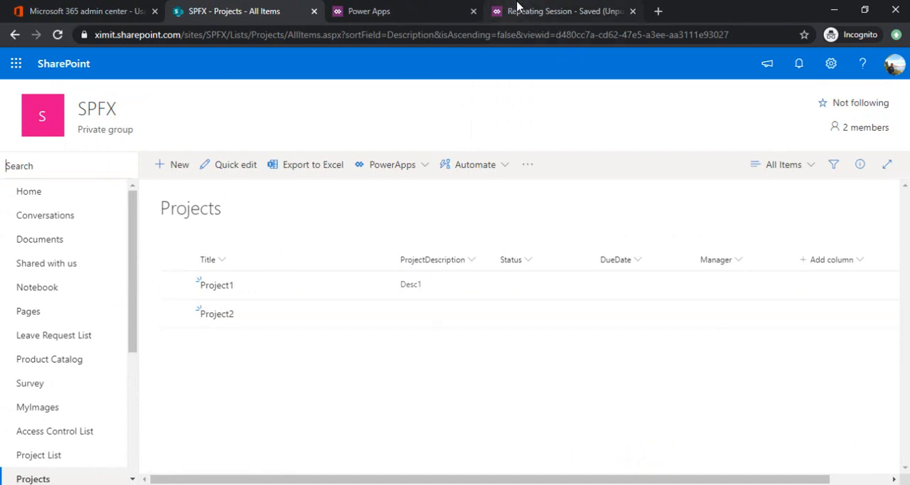
Step: Switch back to the Repeating Session app in Power Apps and close its preview
left_click(517, 9)
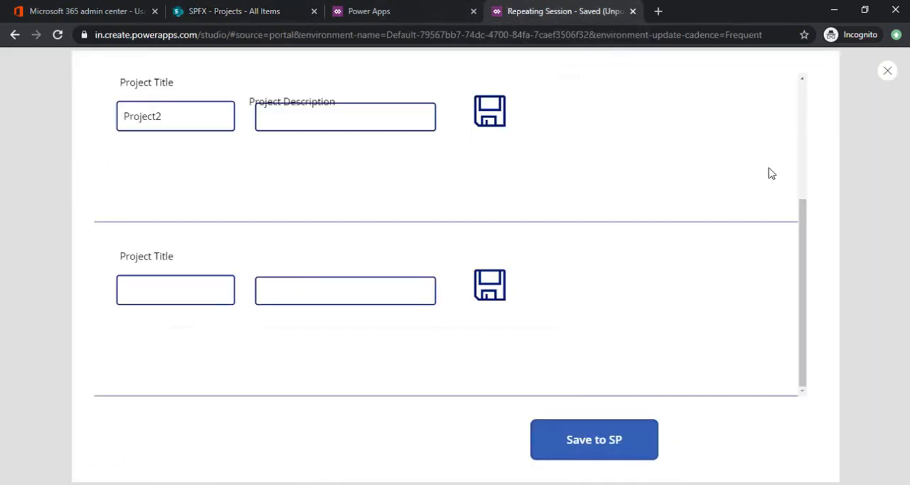
left_click(890, 73)
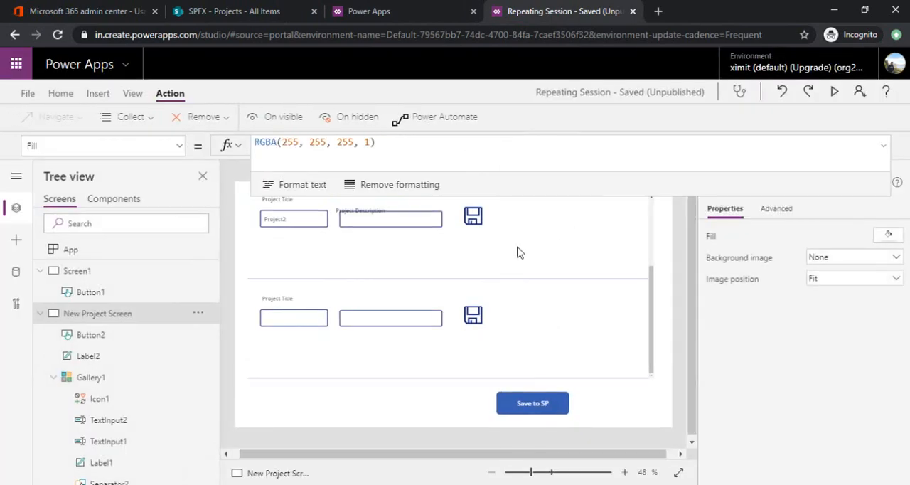